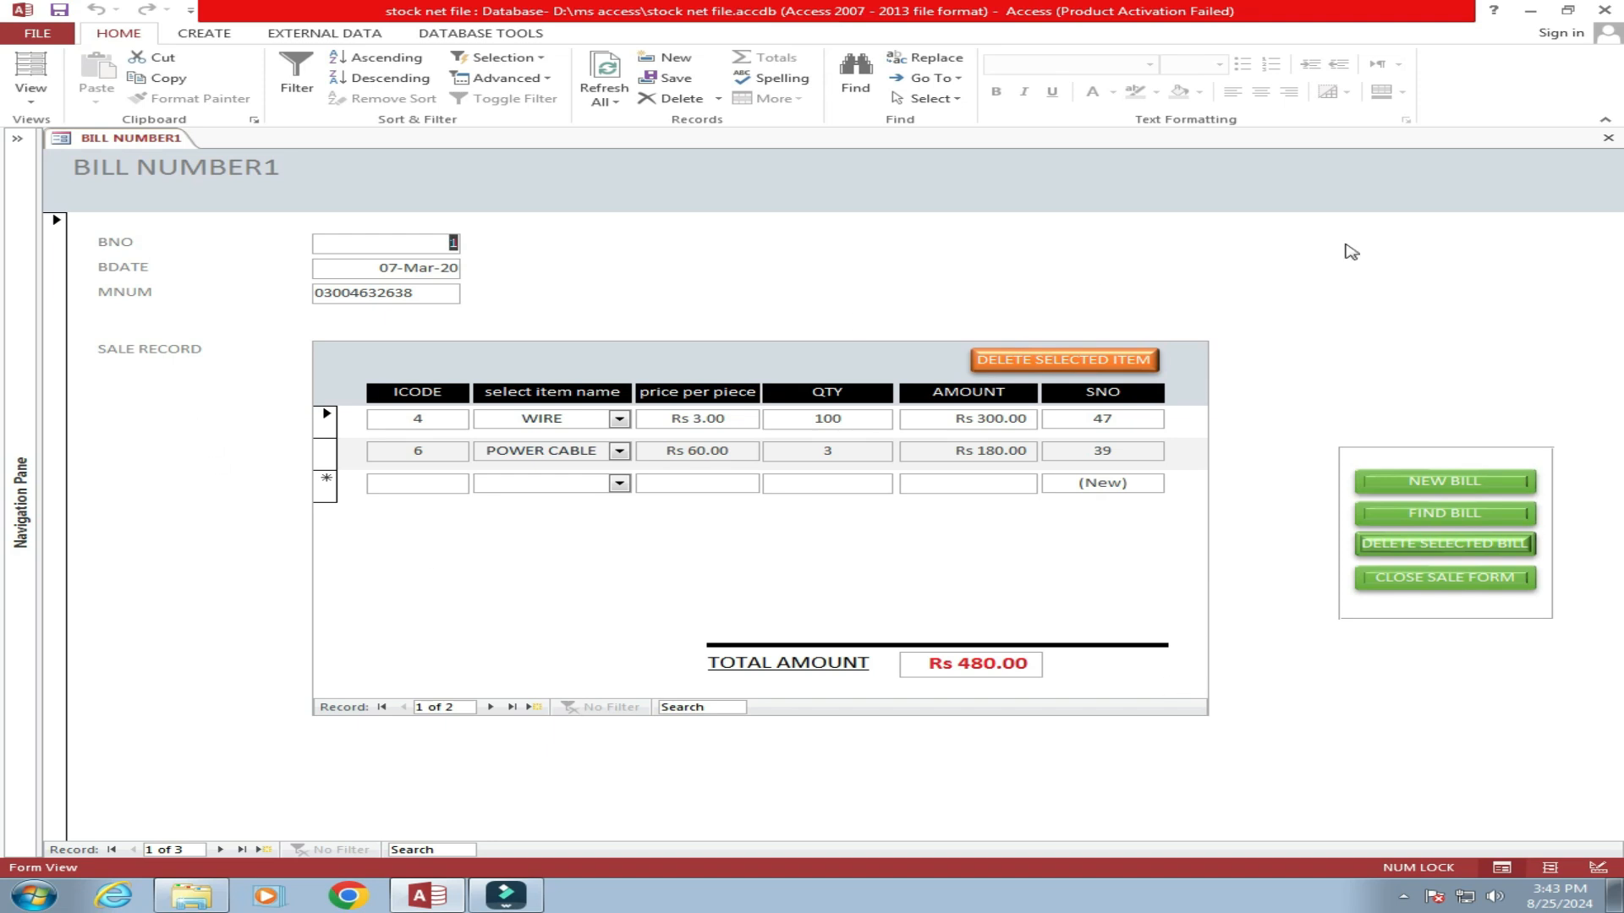
Close the BILL NUMBER1 form and start a new query in Design view.
click(1608, 138)
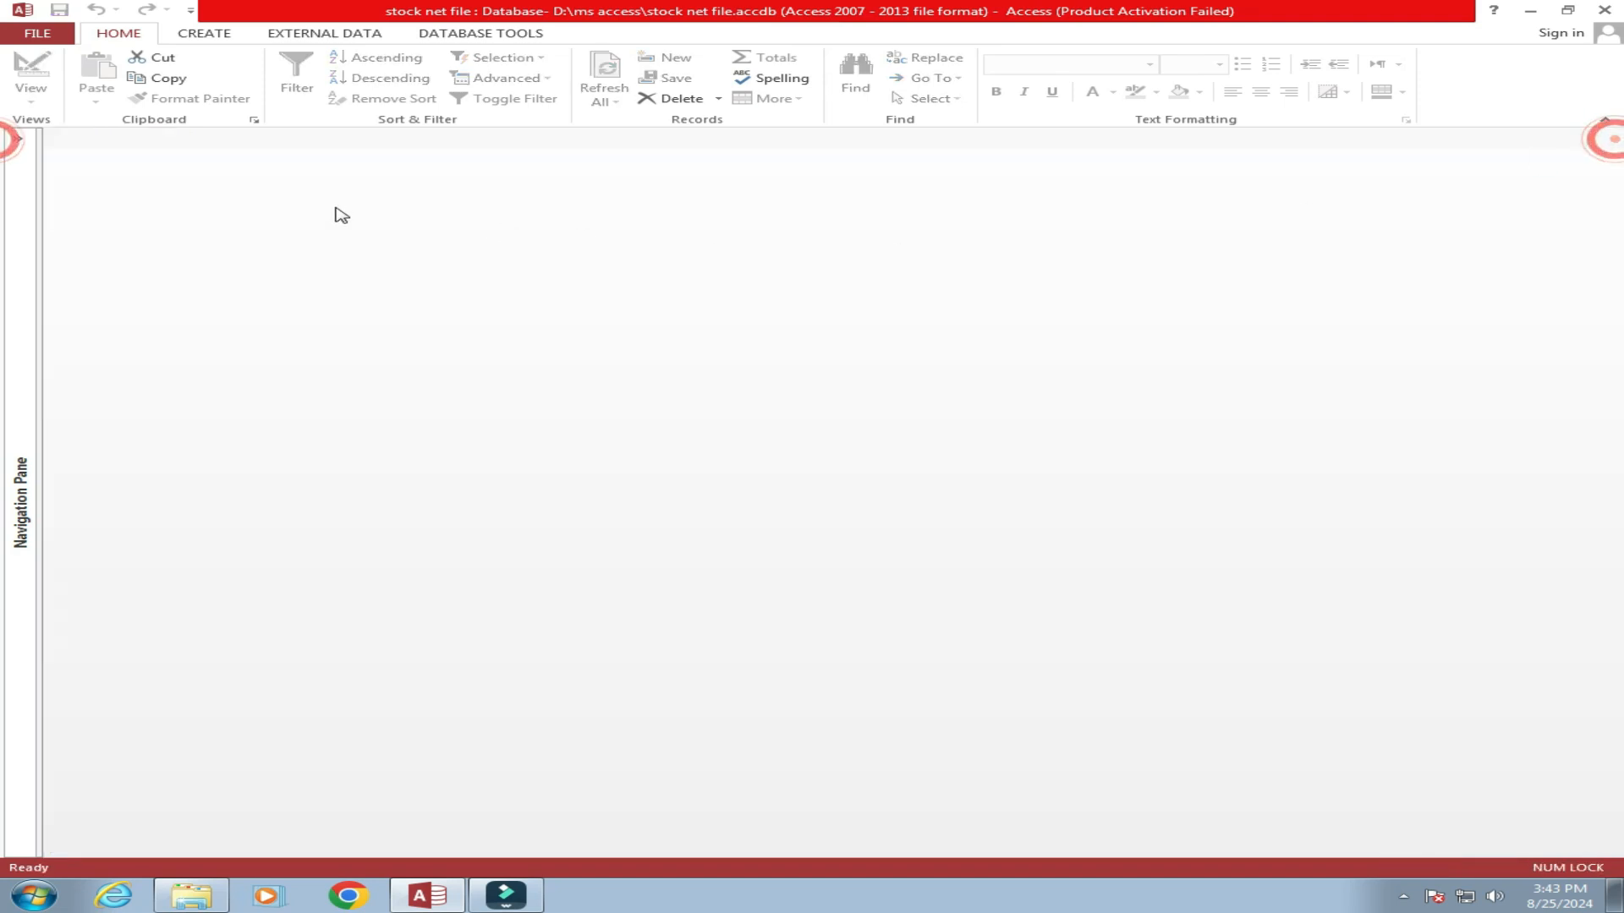
click(17, 139)
click(215, 36)
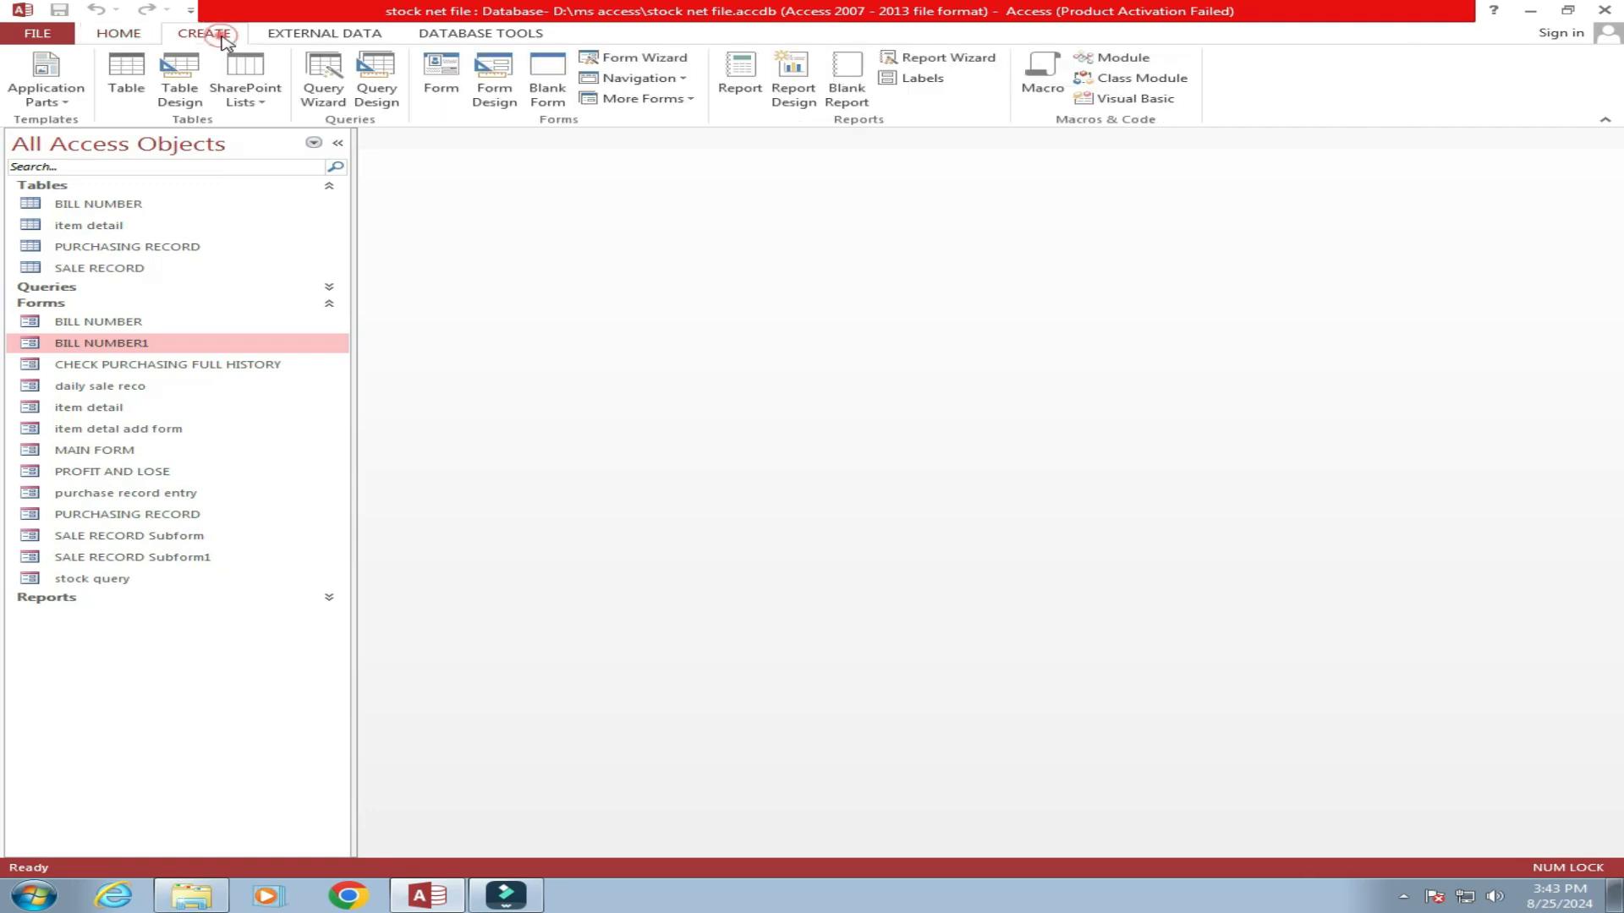
click(377, 80)
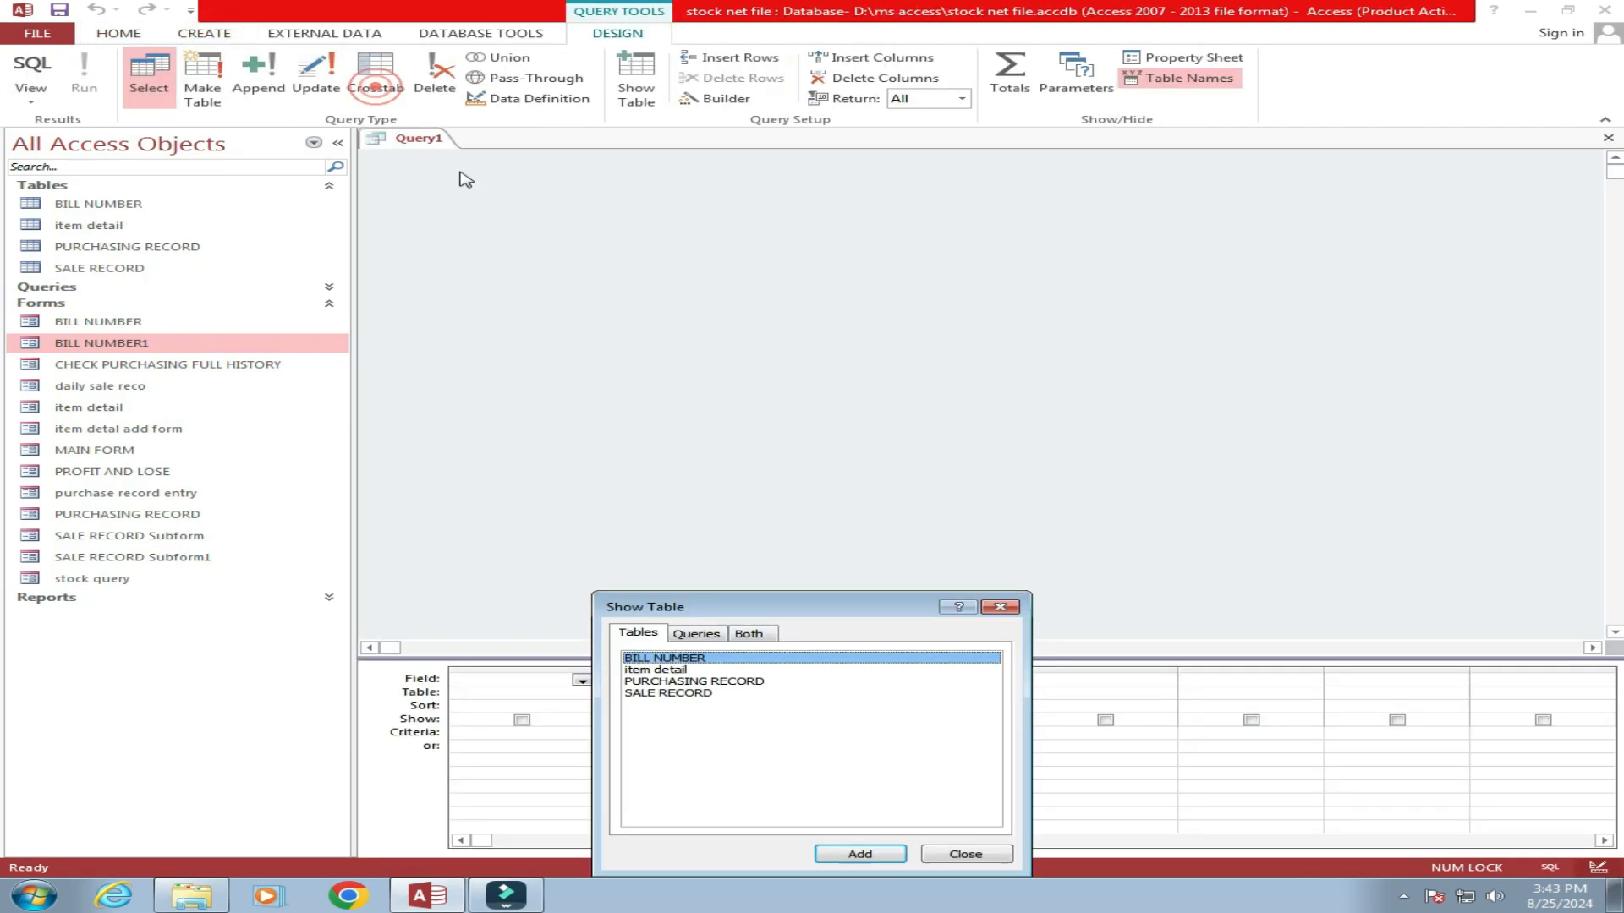
Add the saved queries purchase query new and sale query new as sources of the new query.
drag(1016, 395, 1044, 361)
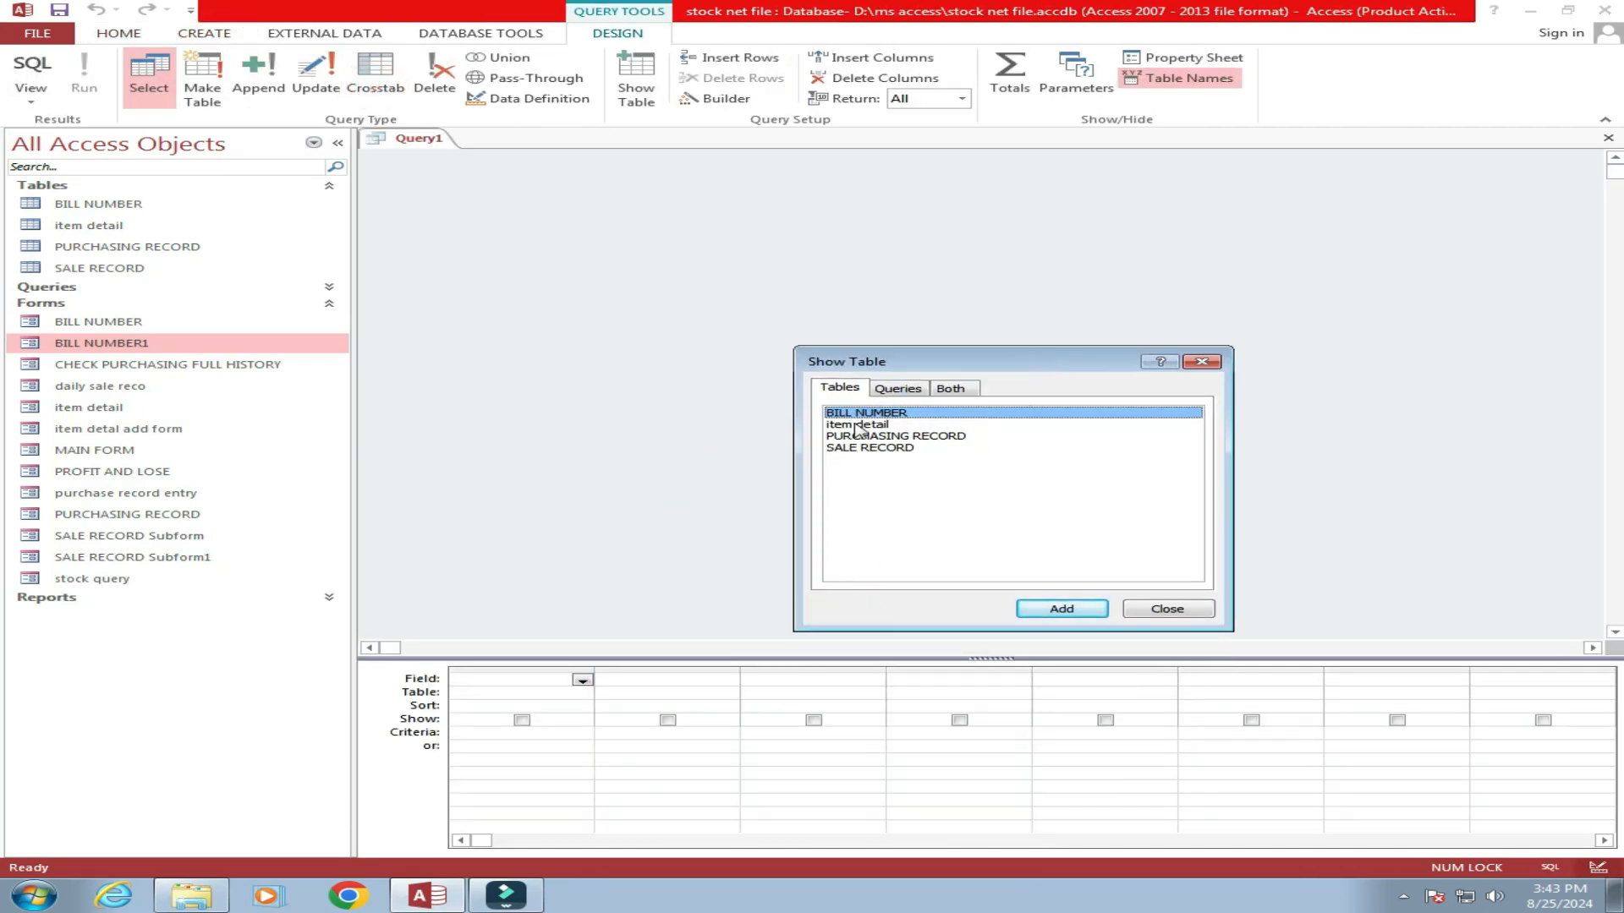
drag(923, 371, 920, 412)
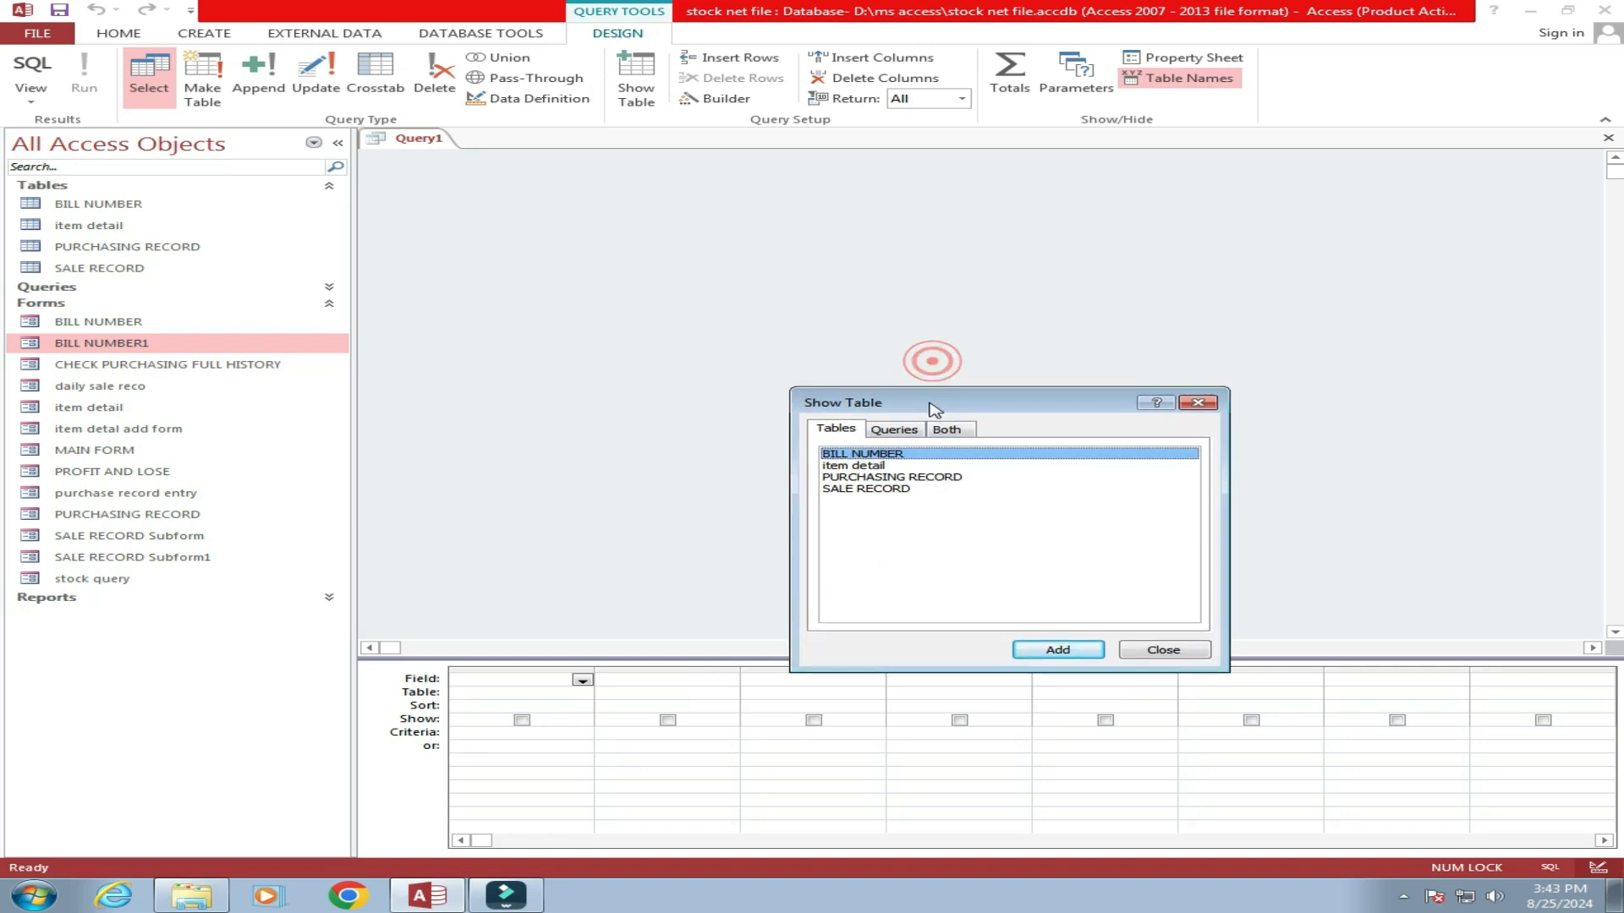
click(894, 429)
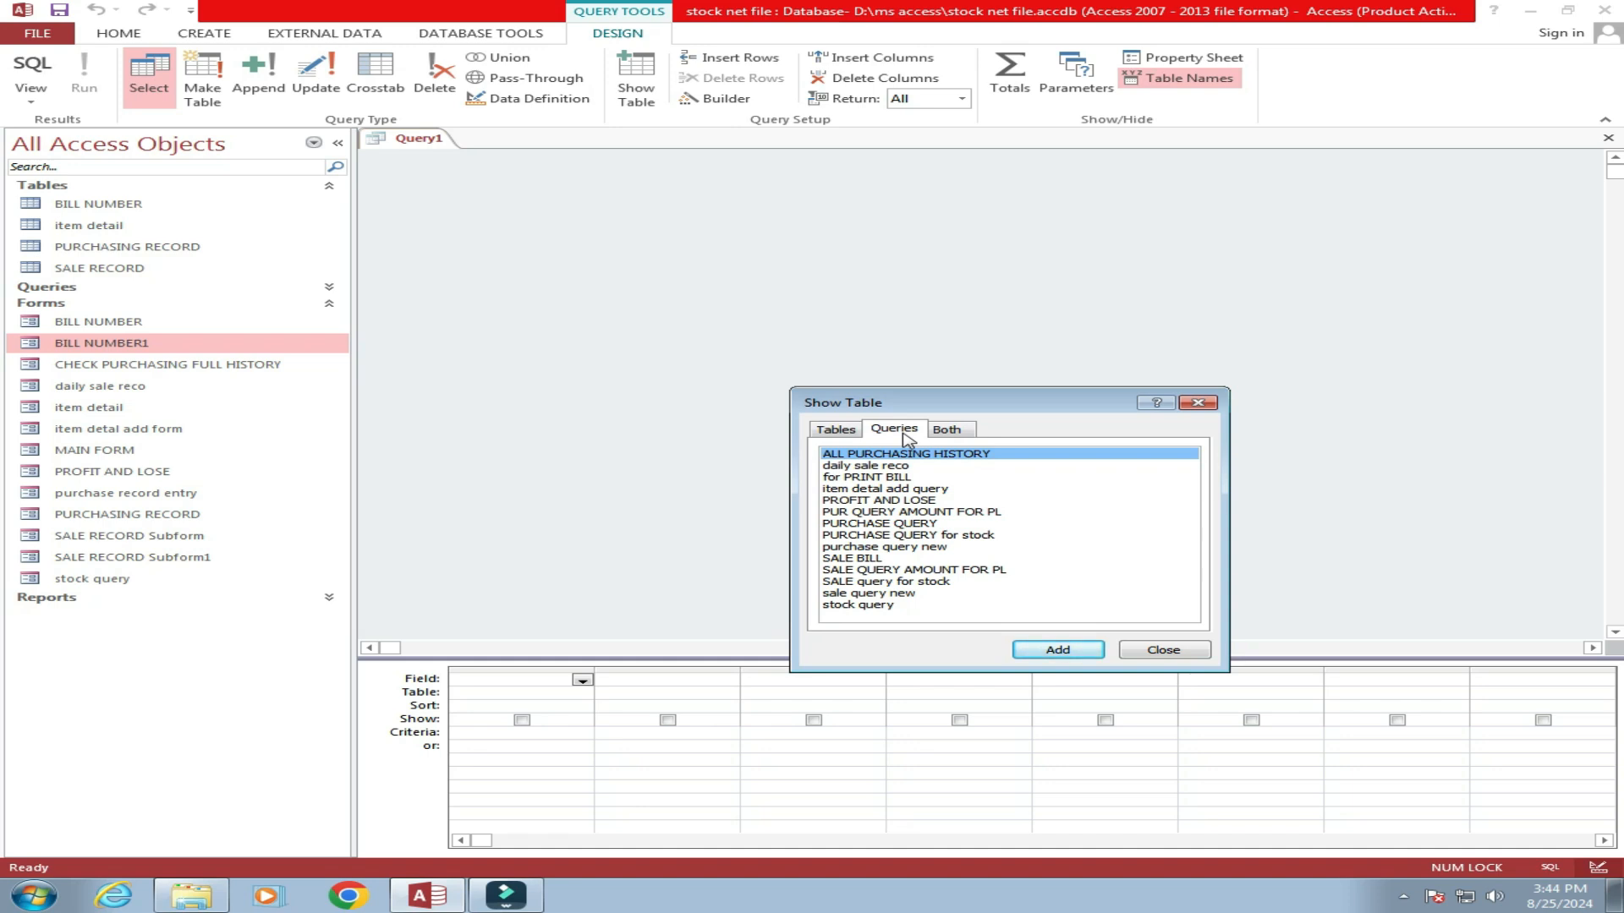
click(911, 550)
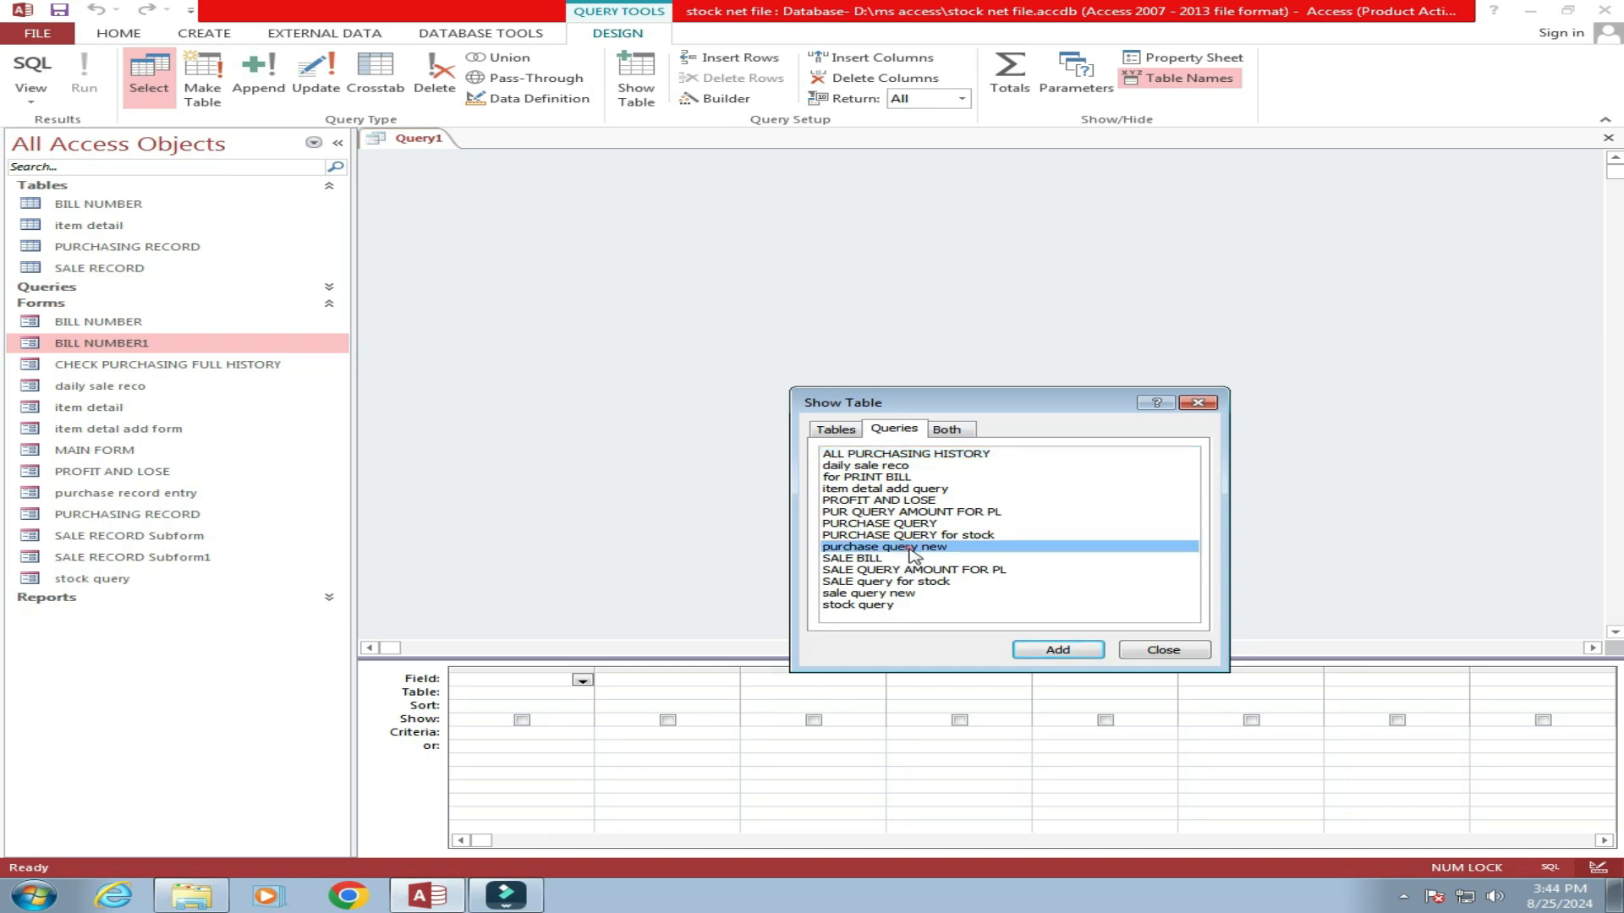
click(1039, 653)
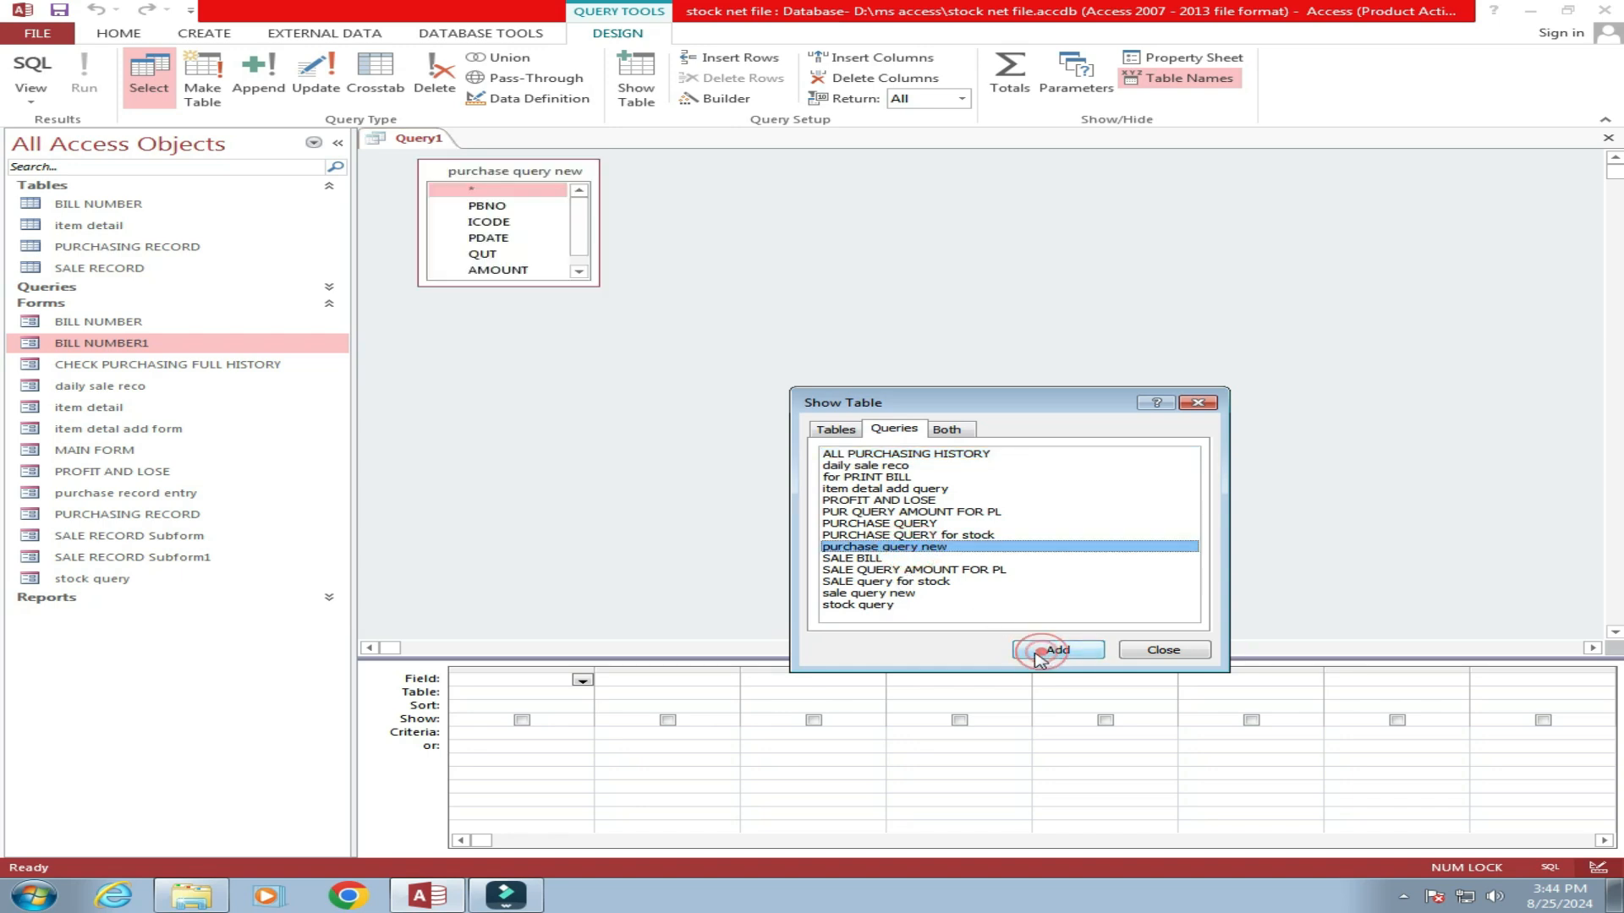
click(884, 595)
click(1053, 652)
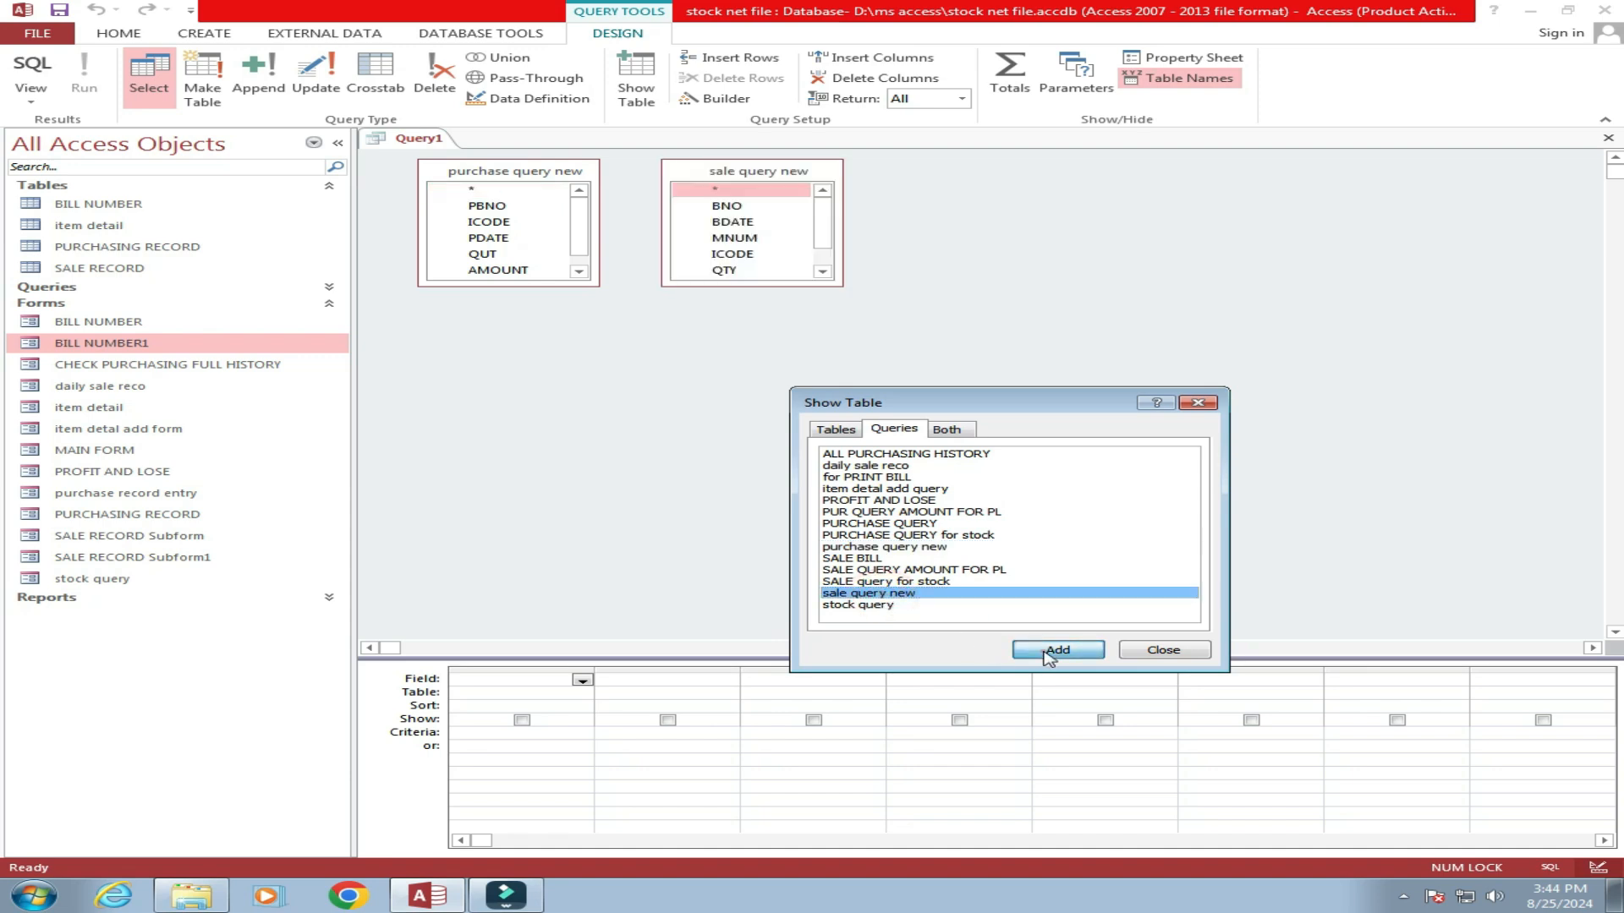
click(1153, 659)
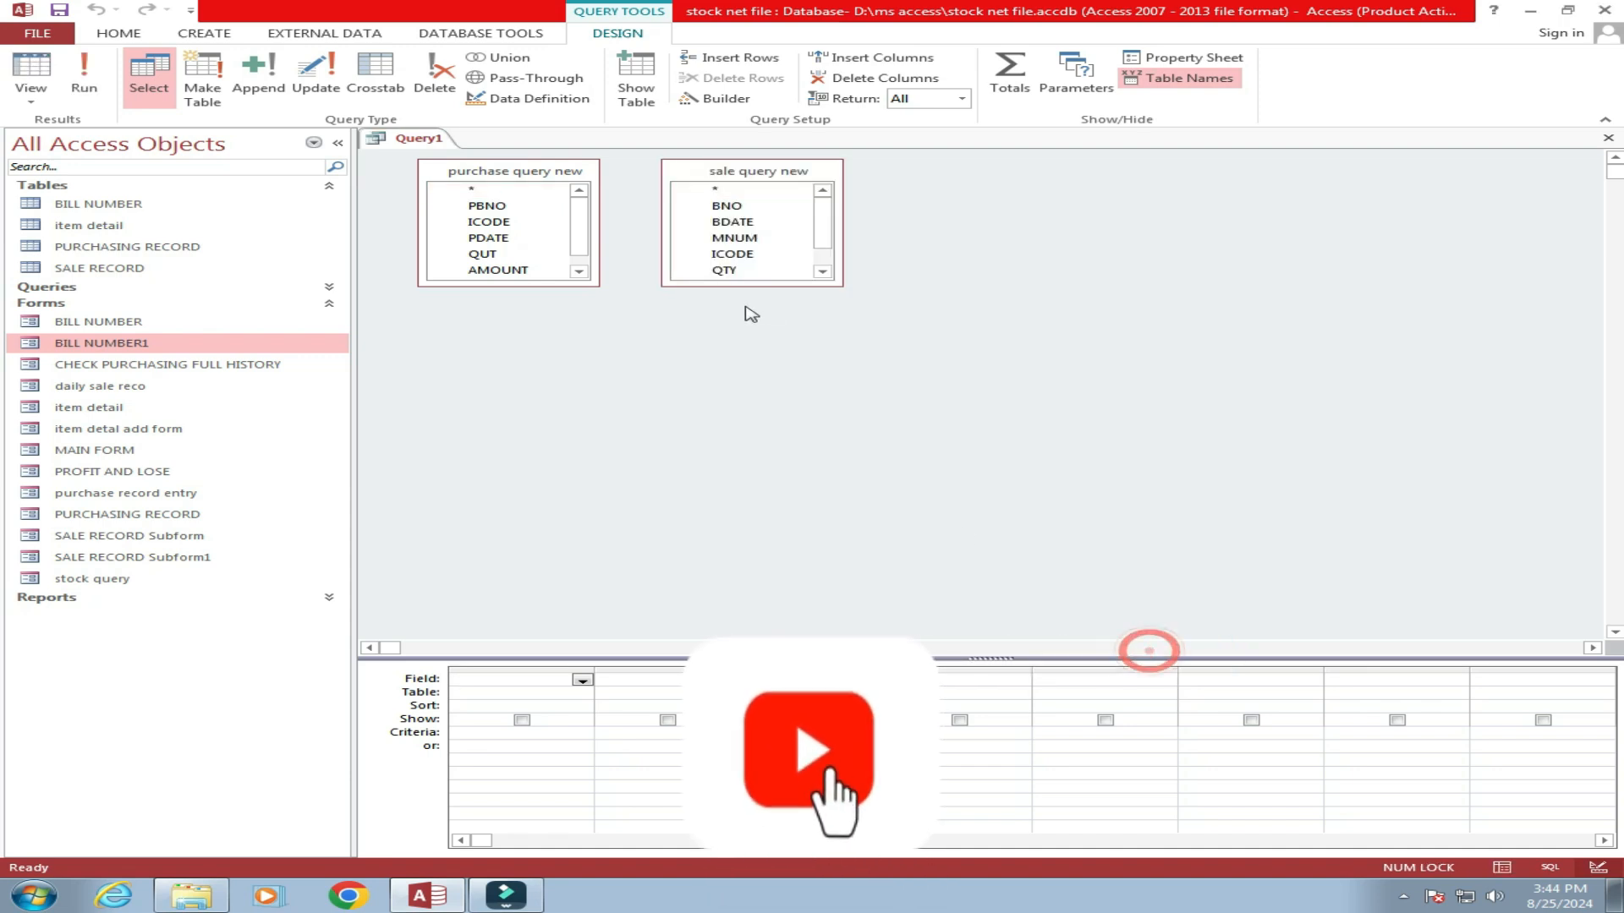
Space the purchase query new and sale query new field lists apart and lengthen both to show all their fields.
drag(770, 171, 935, 259)
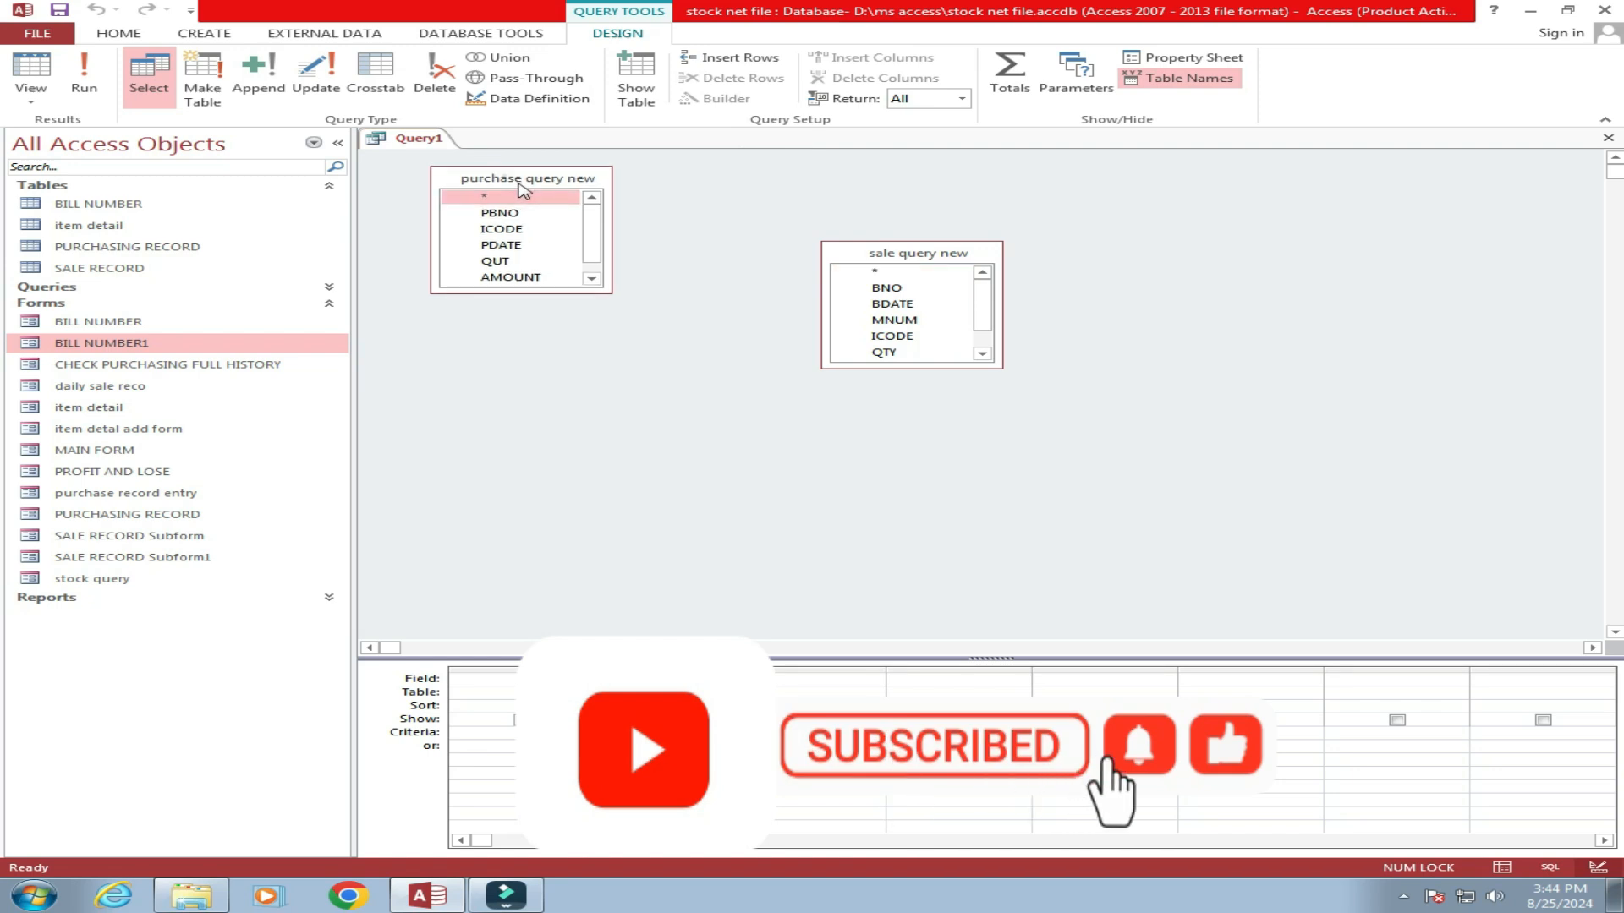
drag(512, 171, 620, 245)
mouse_move(610, 355)
mouse_down()
mouse_move(596, 424)
mouse_move(611, 381)
mouse_up()
drag(877, 363, 880, 403)
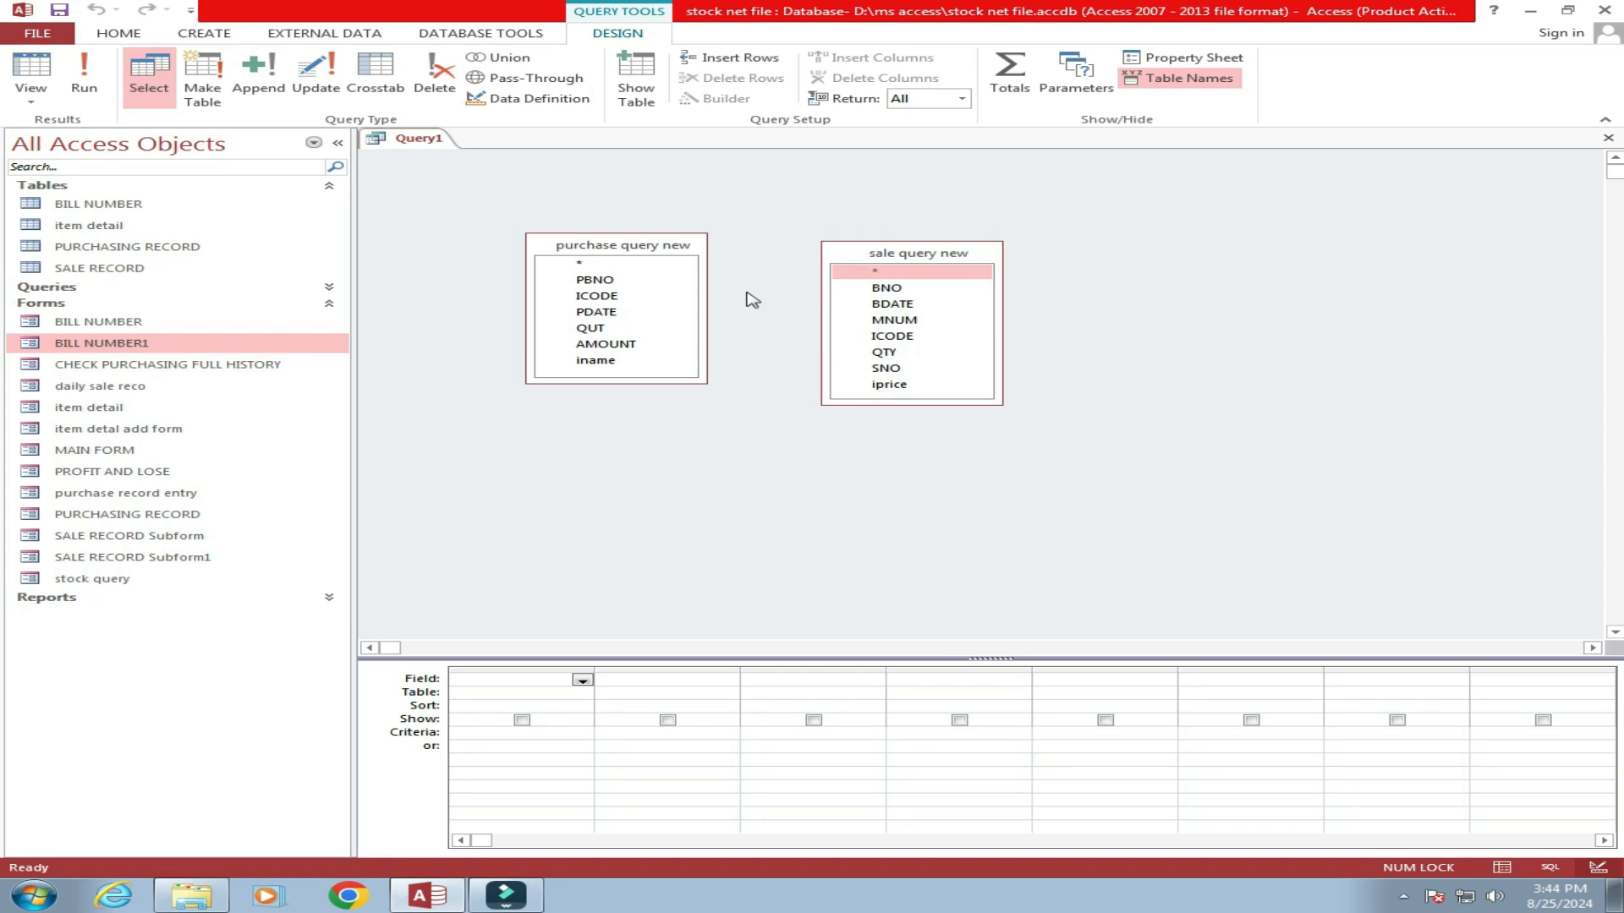
click(503, 33)
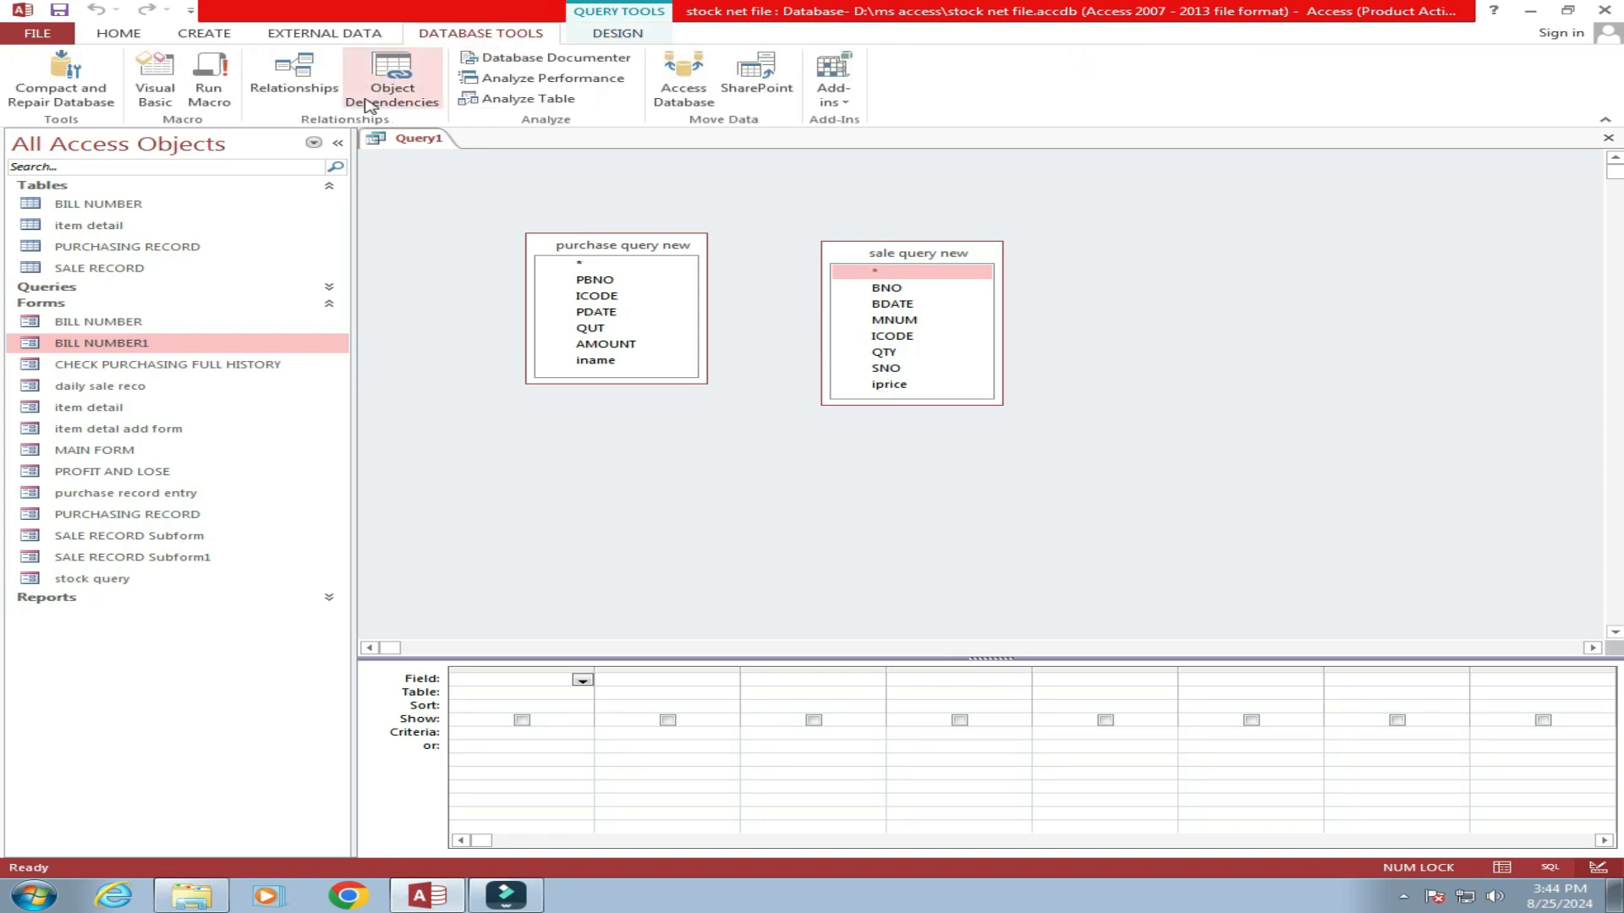
click(622, 34)
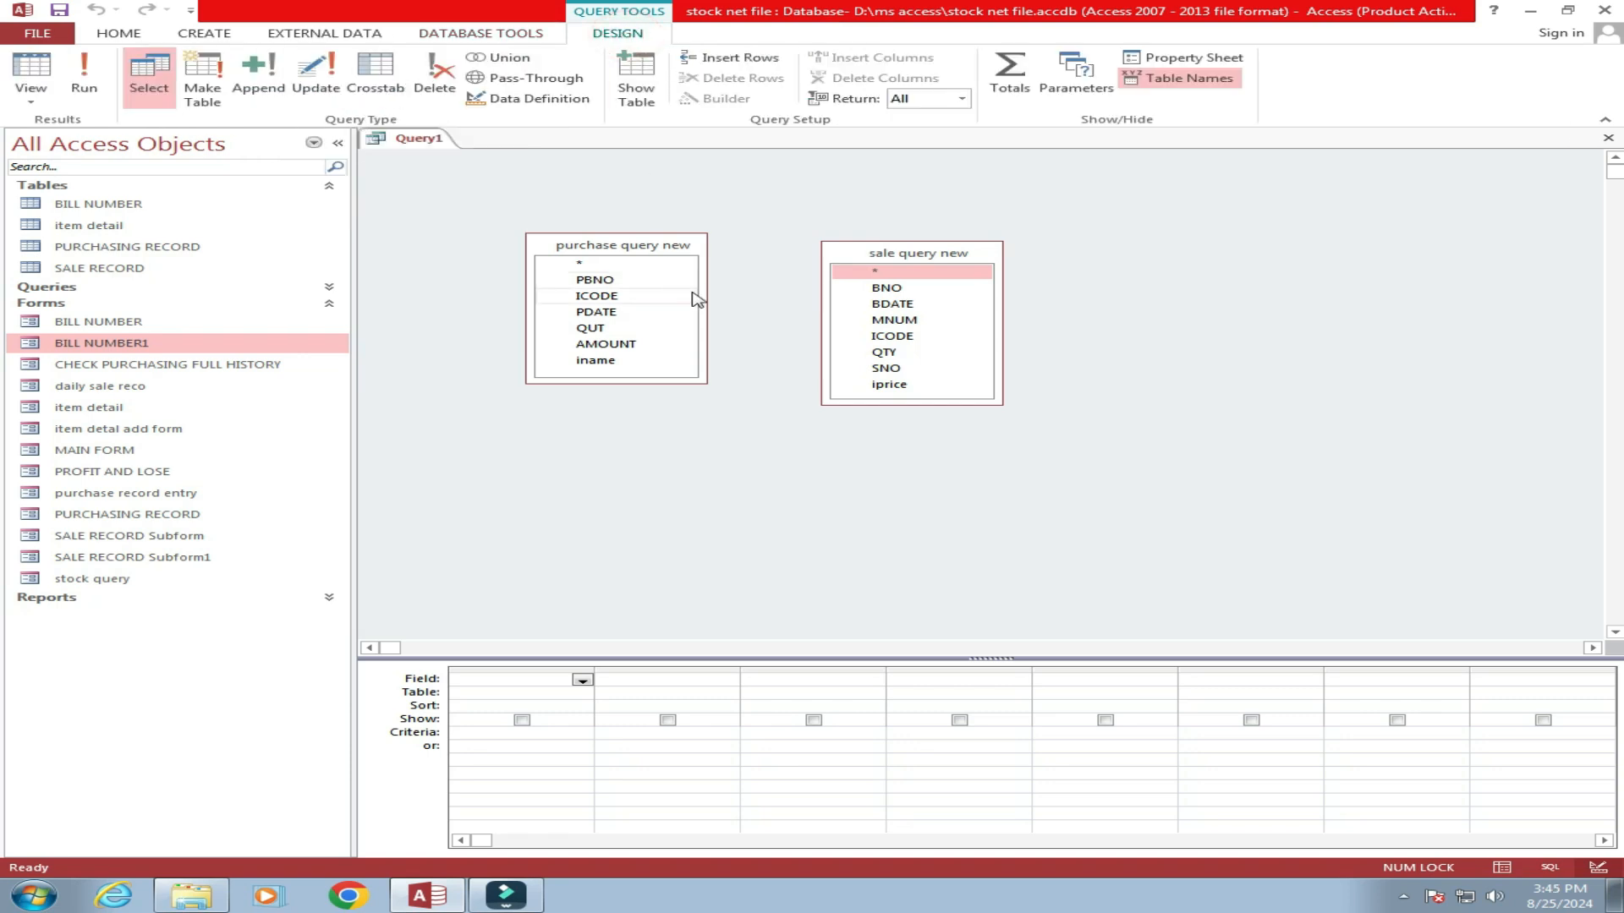
drag(660, 241, 682, 310)
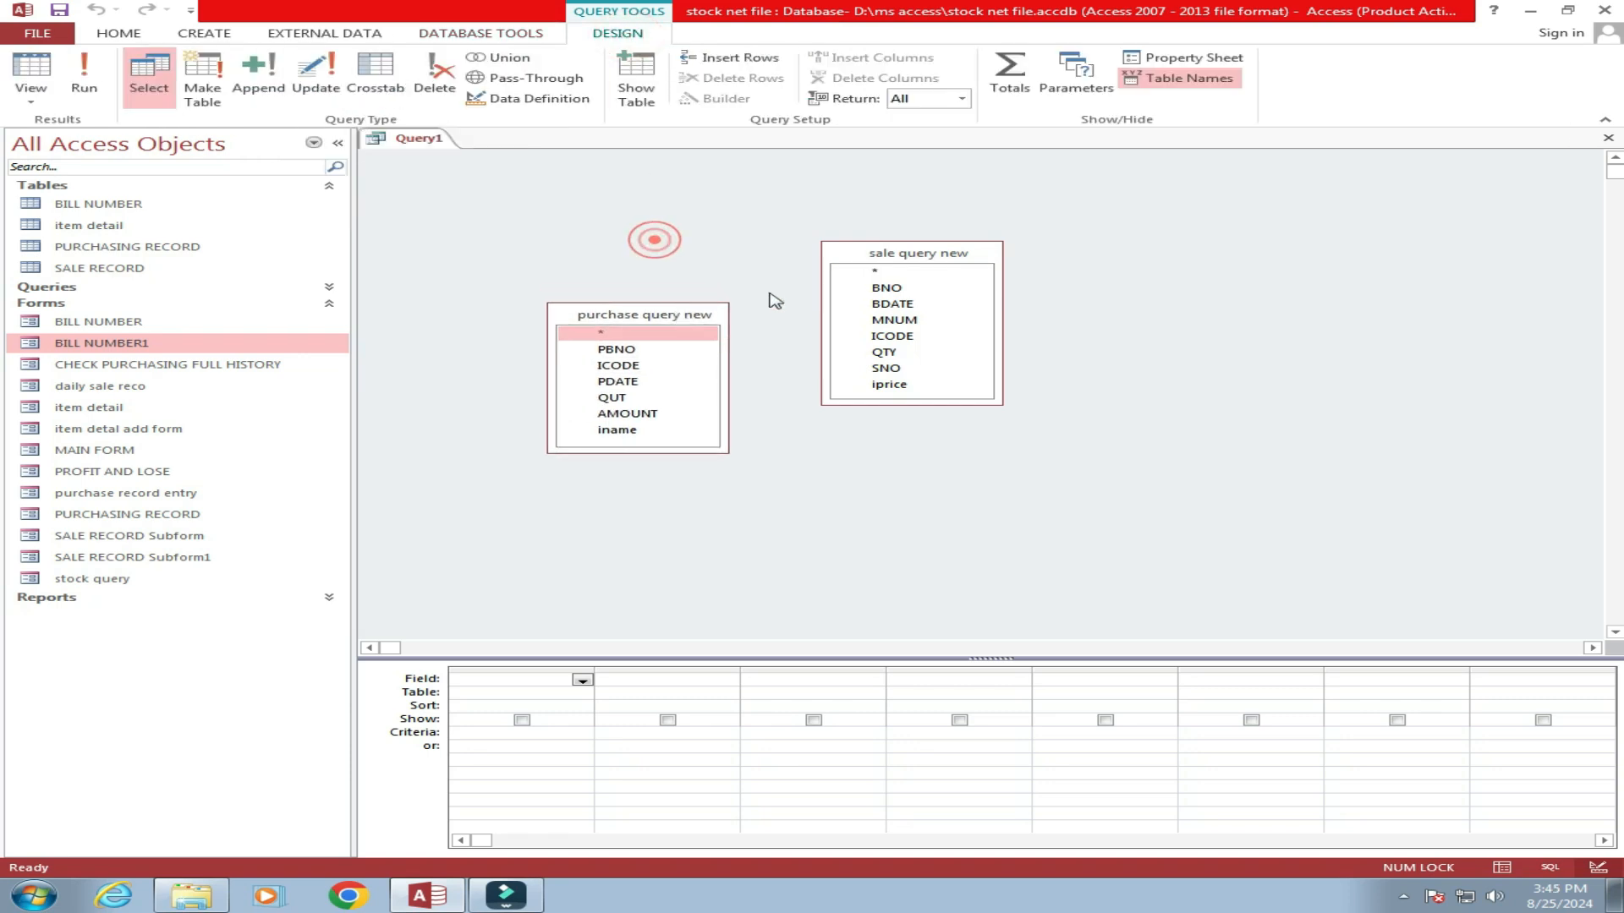
drag(861, 262, 873, 342)
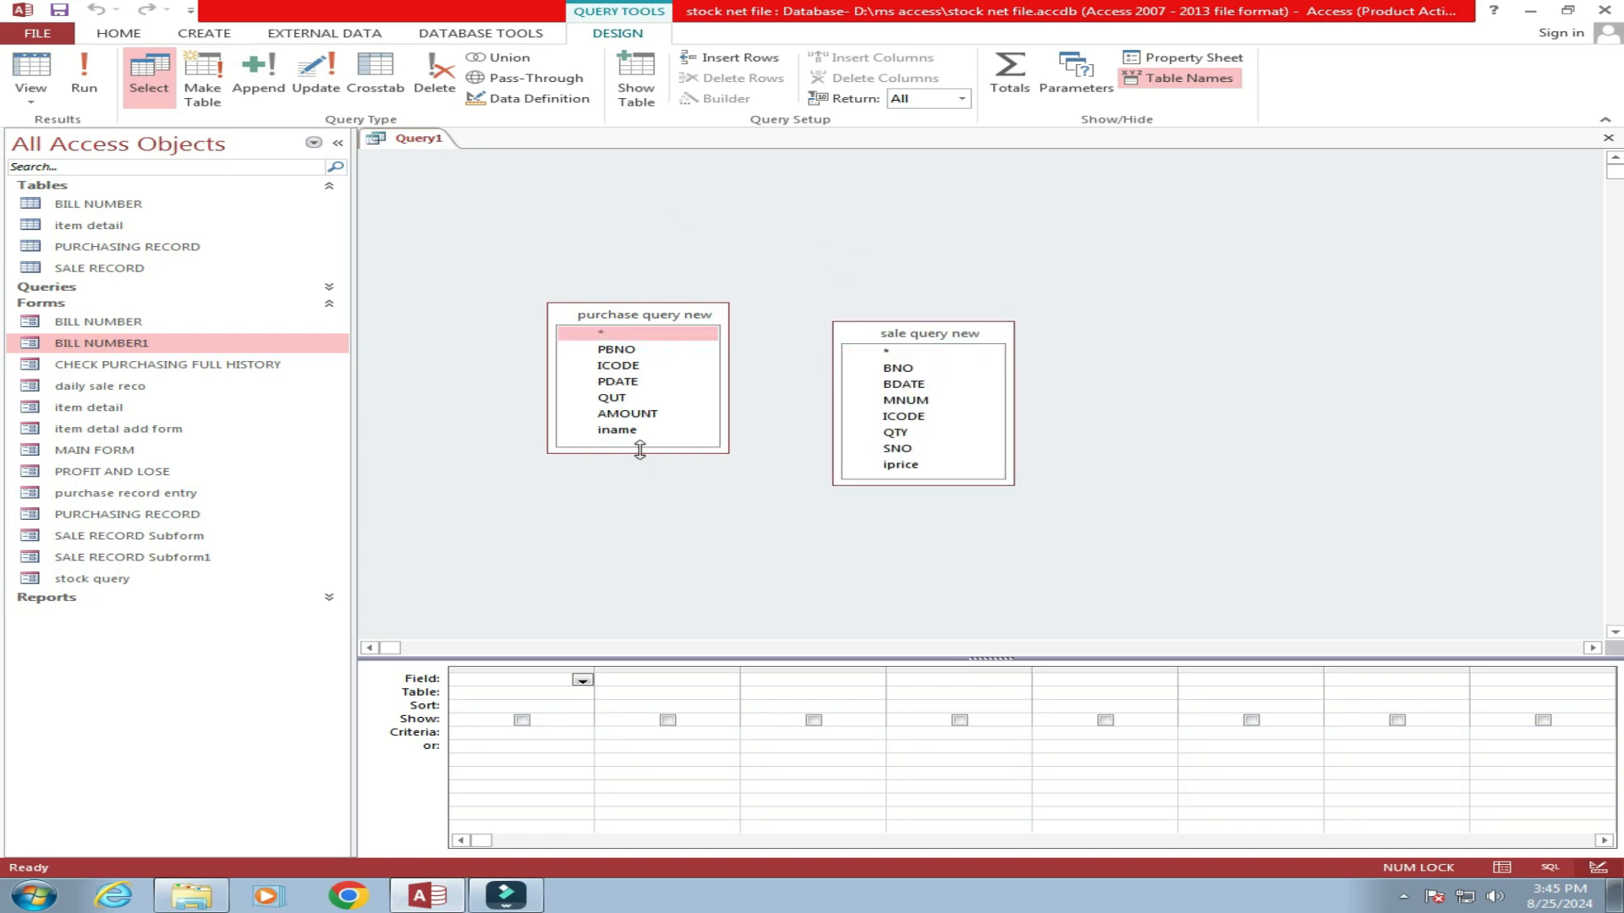
drag(639, 451, 641, 480)
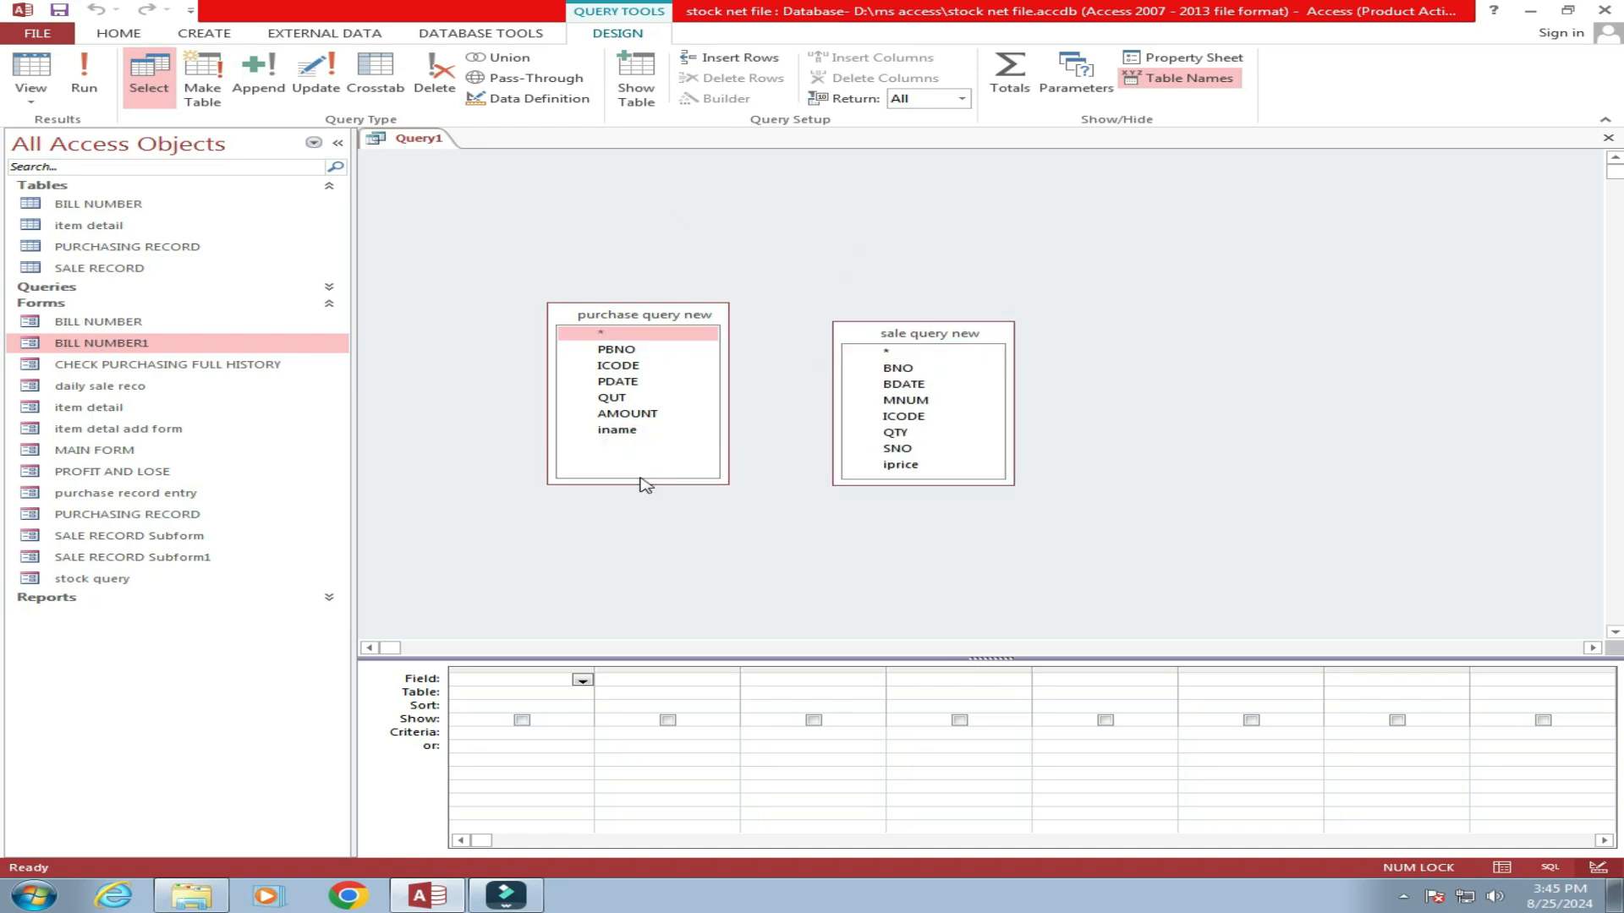
drag(659, 325, 676, 336)
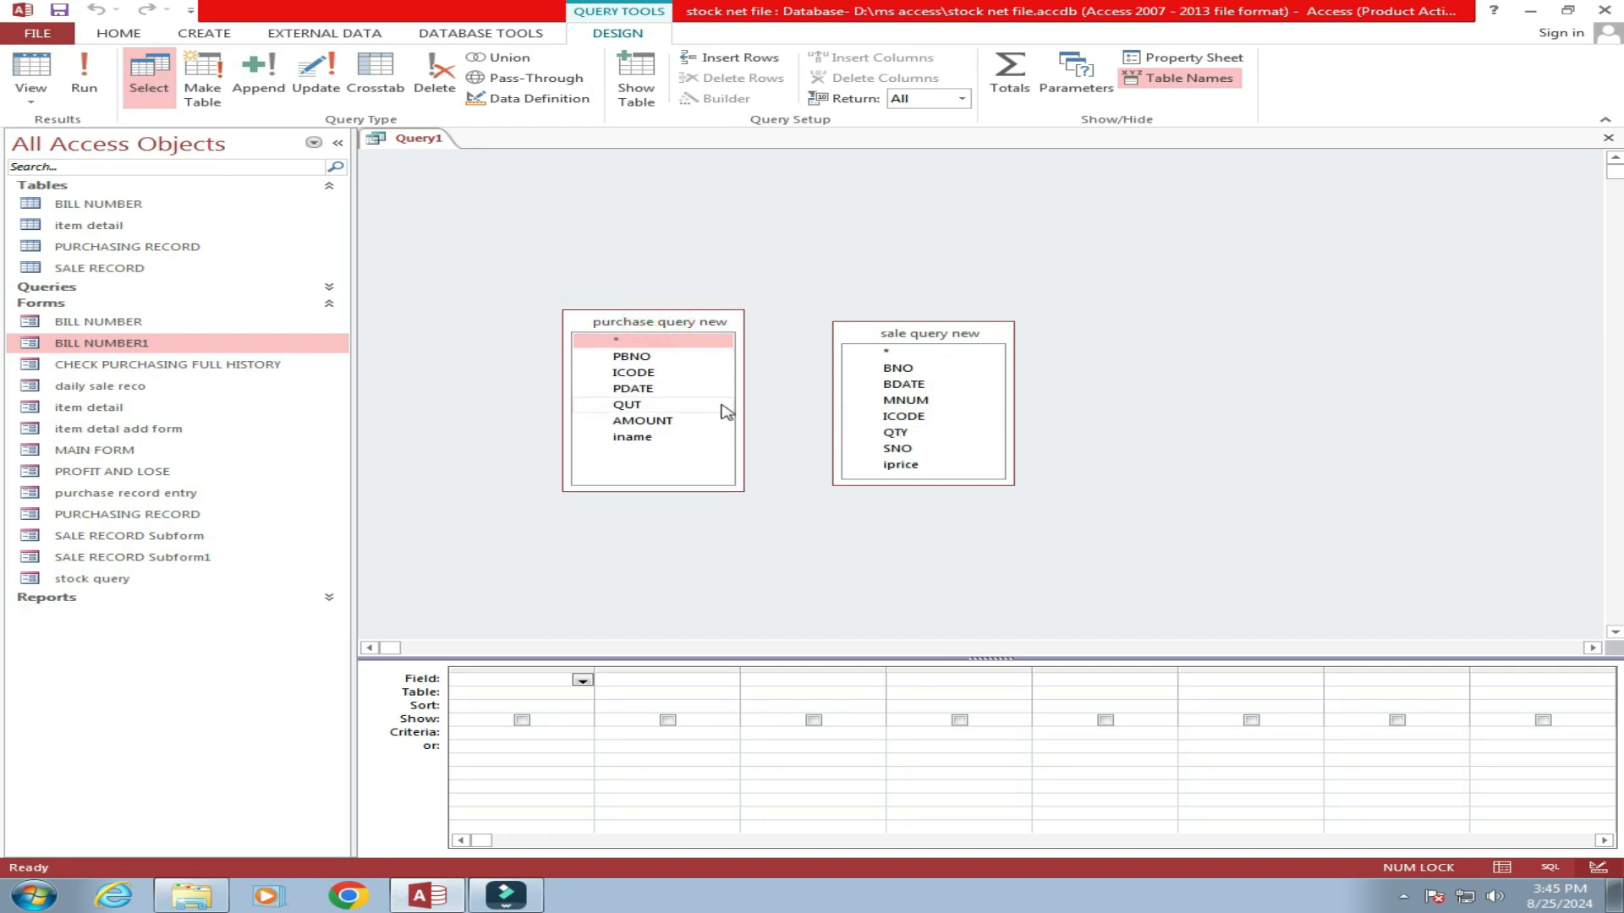
Join ICODE in purchase query new to ICODE in sale query new and reposition the sale query new field list beside it.
click(625, 375)
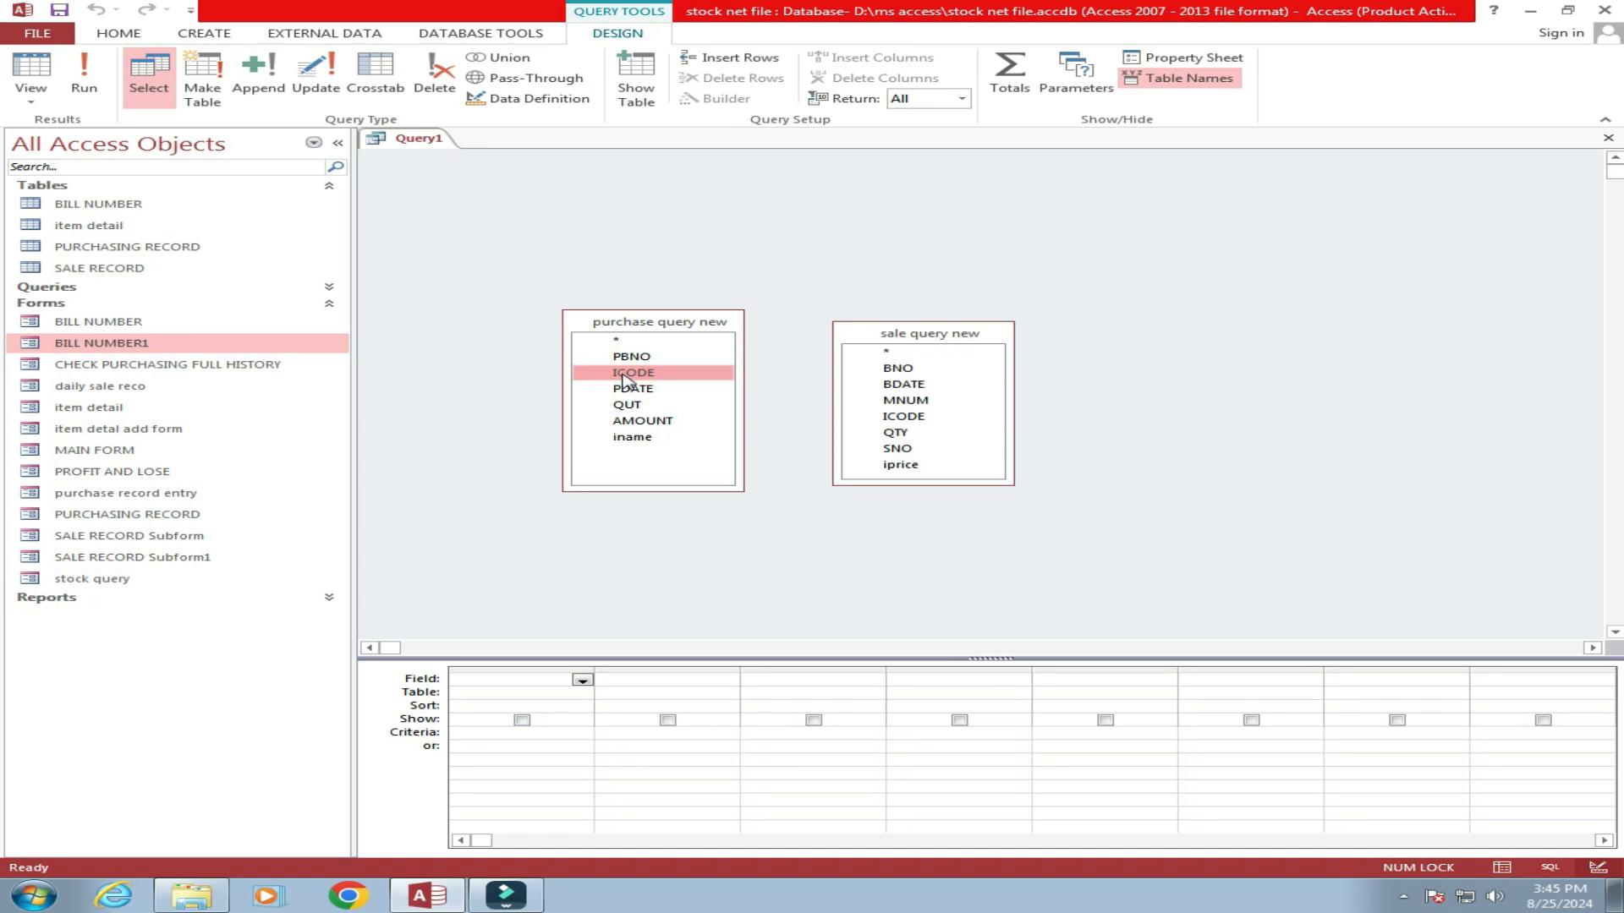
drag(624, 381, 907, 423)
drag(945, 335, 982, 251)
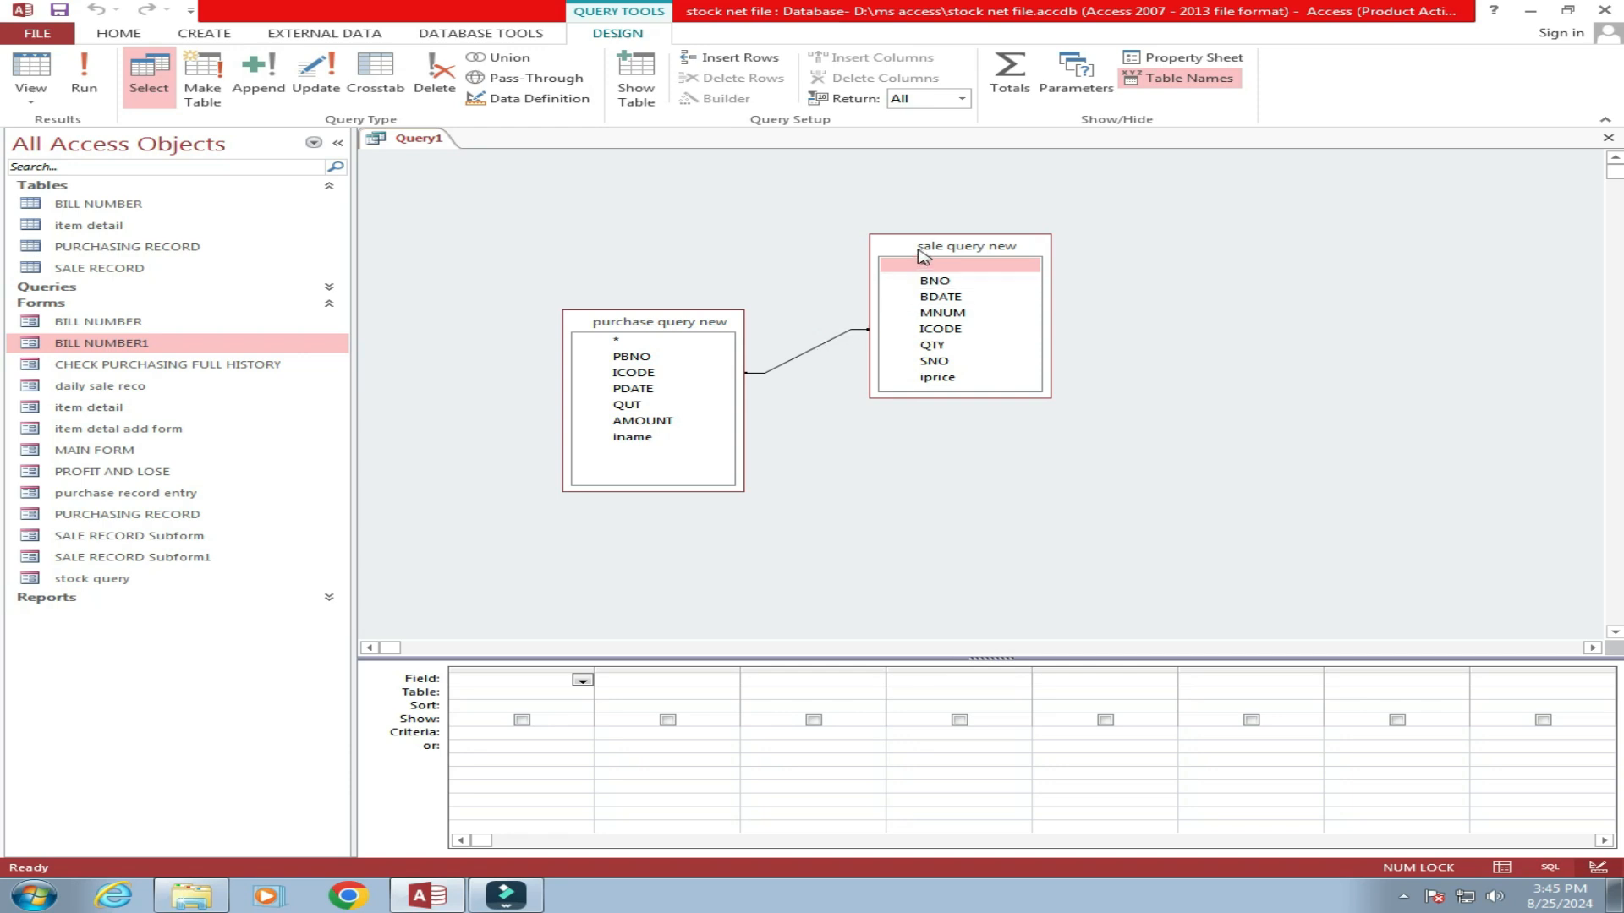
drag(903, 251, 878, 344)
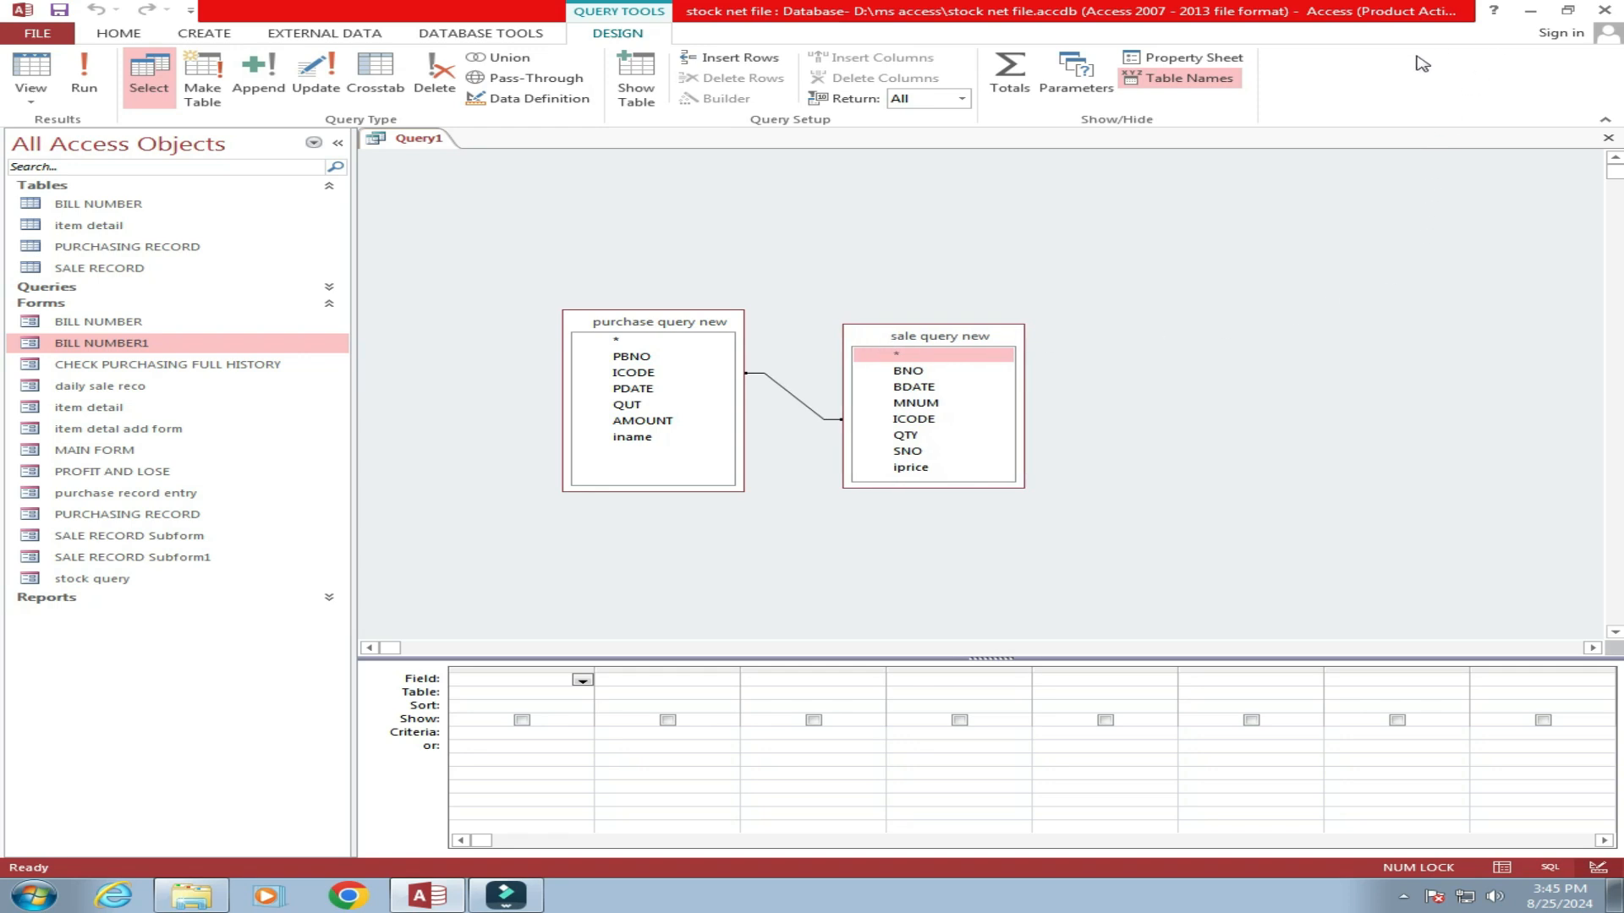
drag(888, 335, 928, 328)
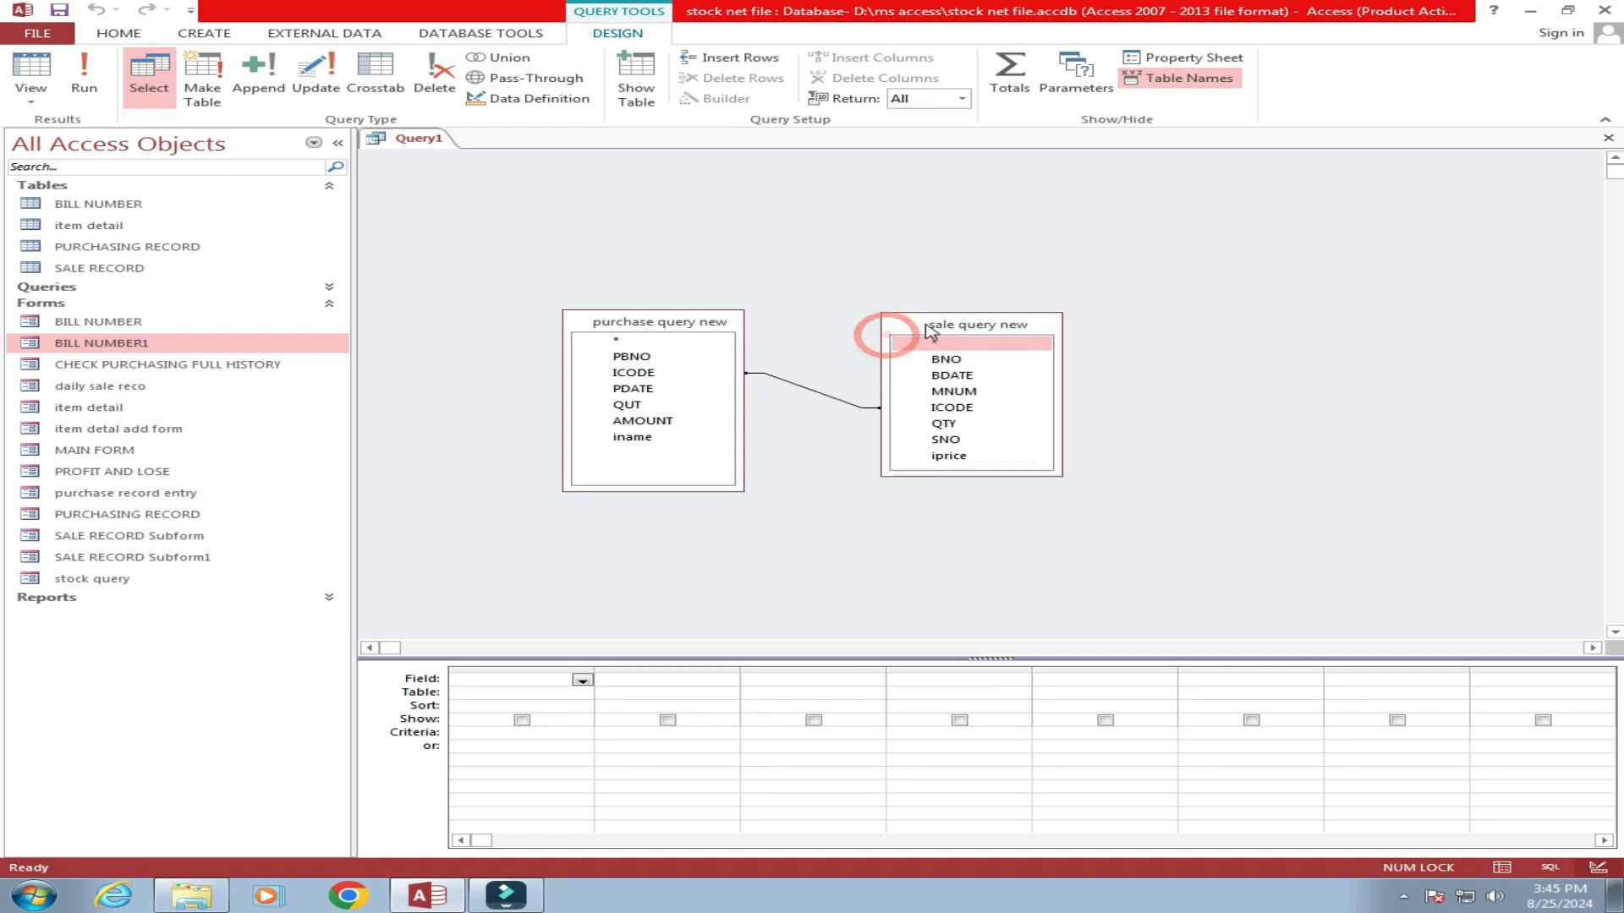
Set the ICODE join to option 2, including all records from purchase query new and only matching records from sale query new.
double_click(817, 393)
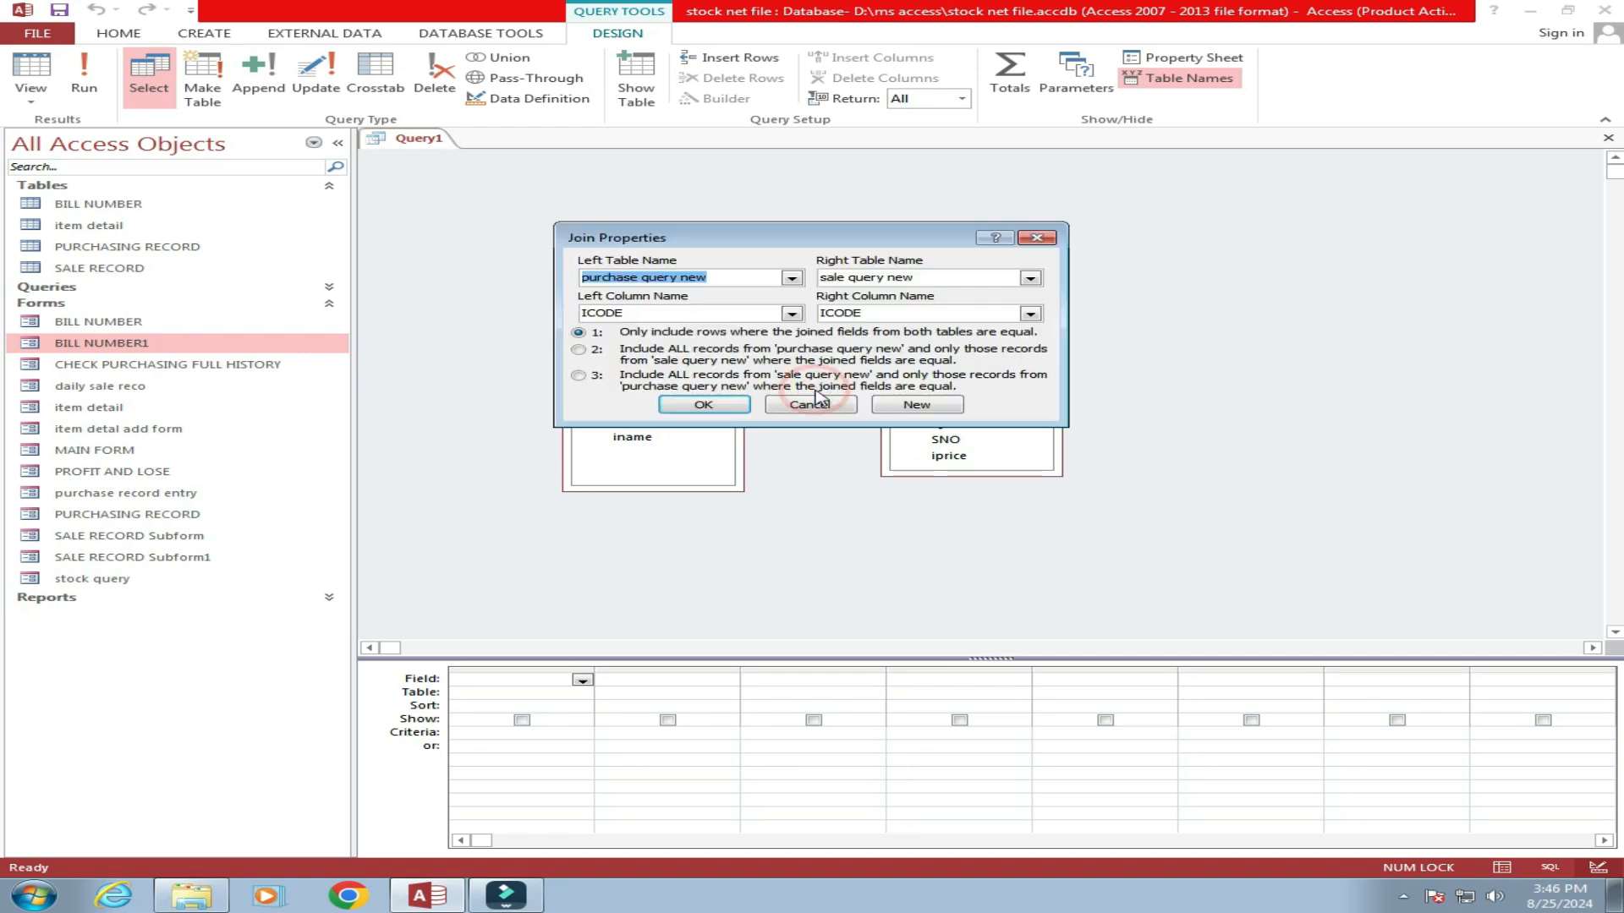
drag(723, 248, 762, 171)
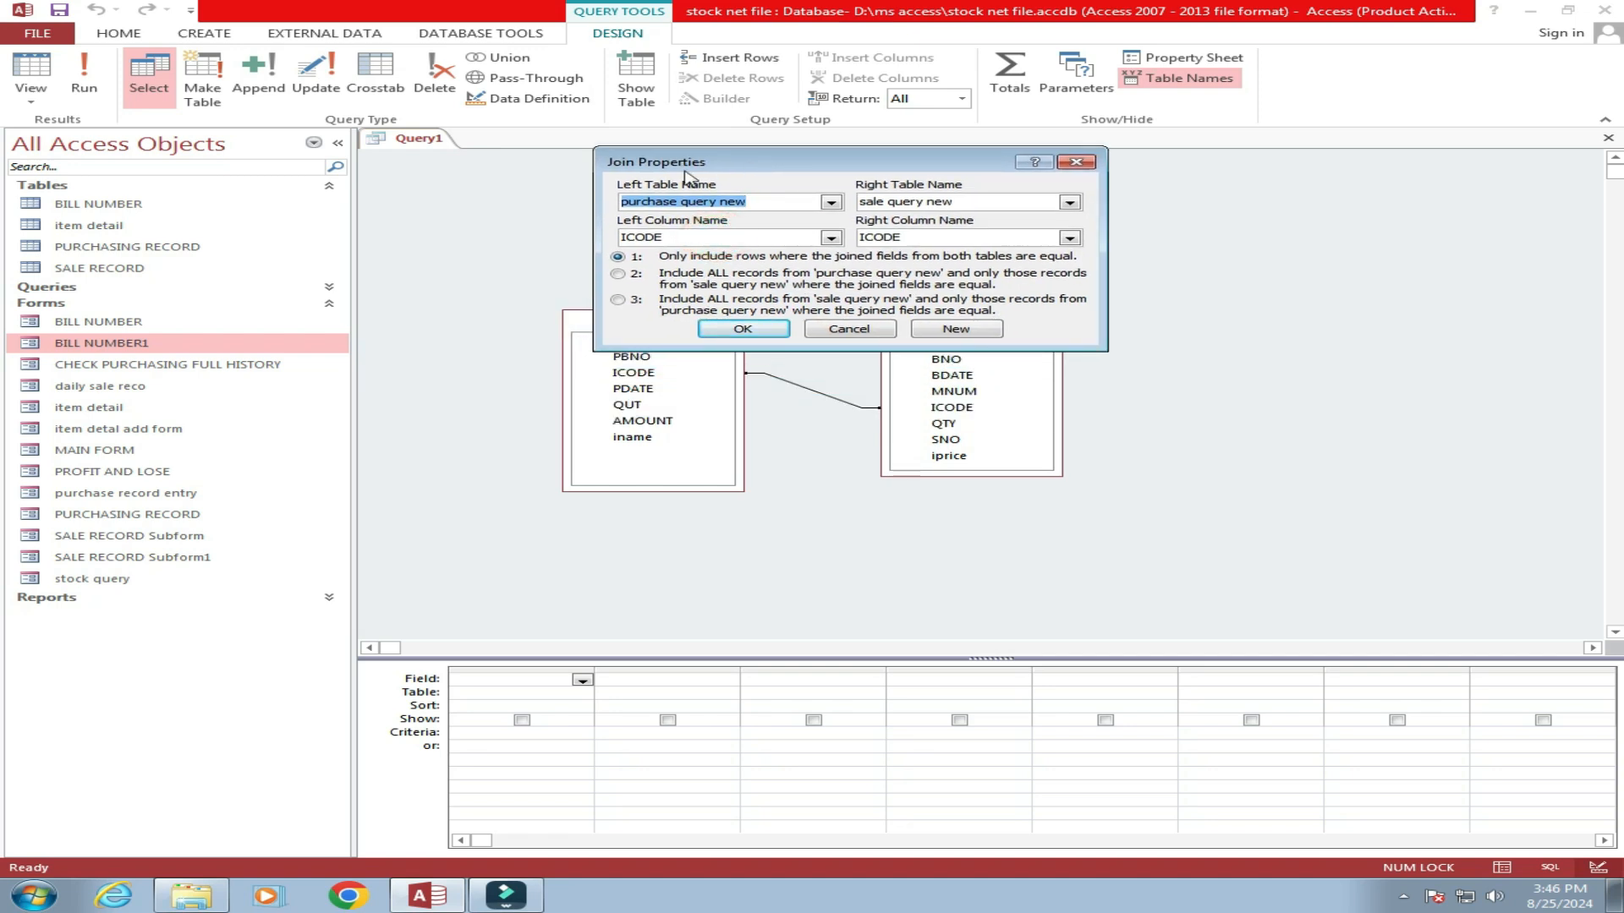
click(618, 274)
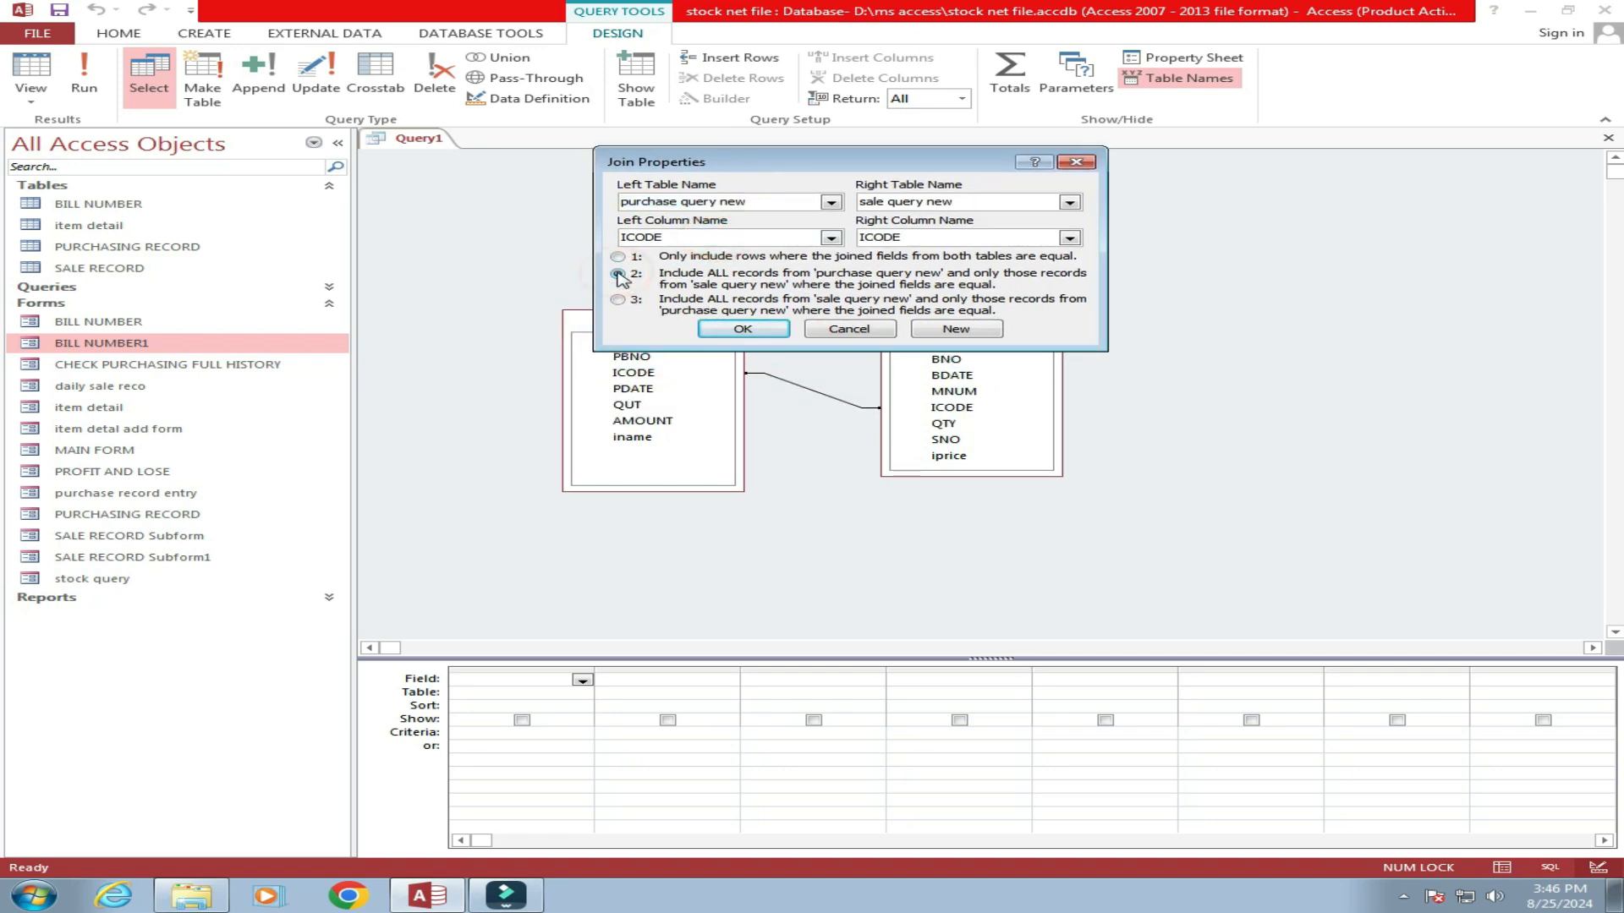
click(752, 331)
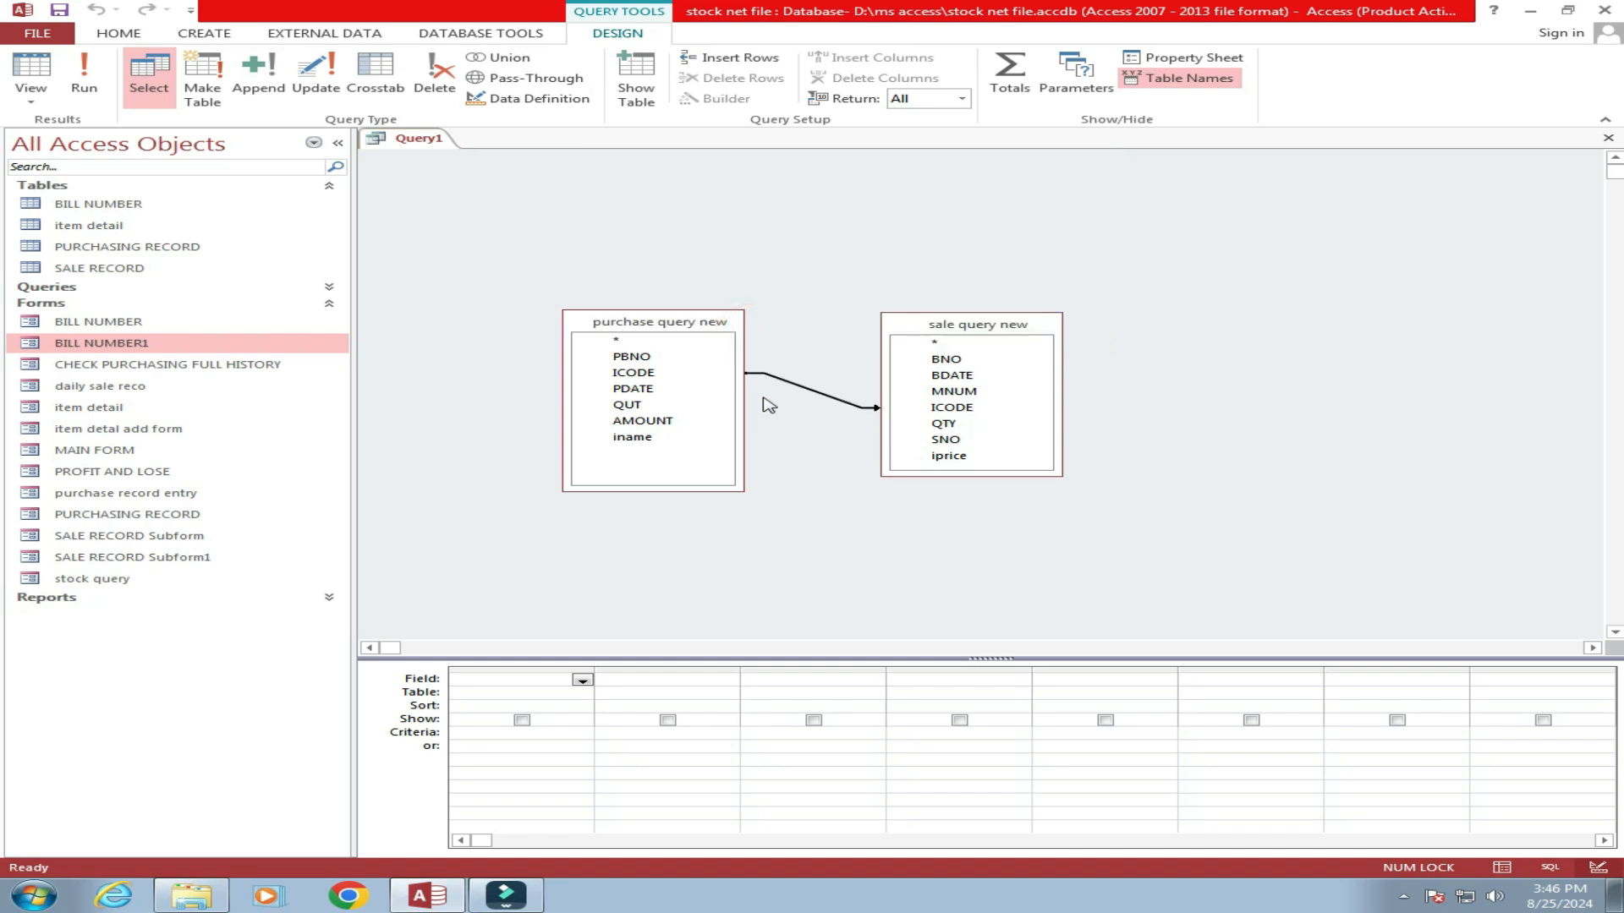
Switch the ICODE join to option 3, including all records from sale query new and only matching ones from purchase query new.
double_click(824, 399)
click(578, 375)
click(695, 405)
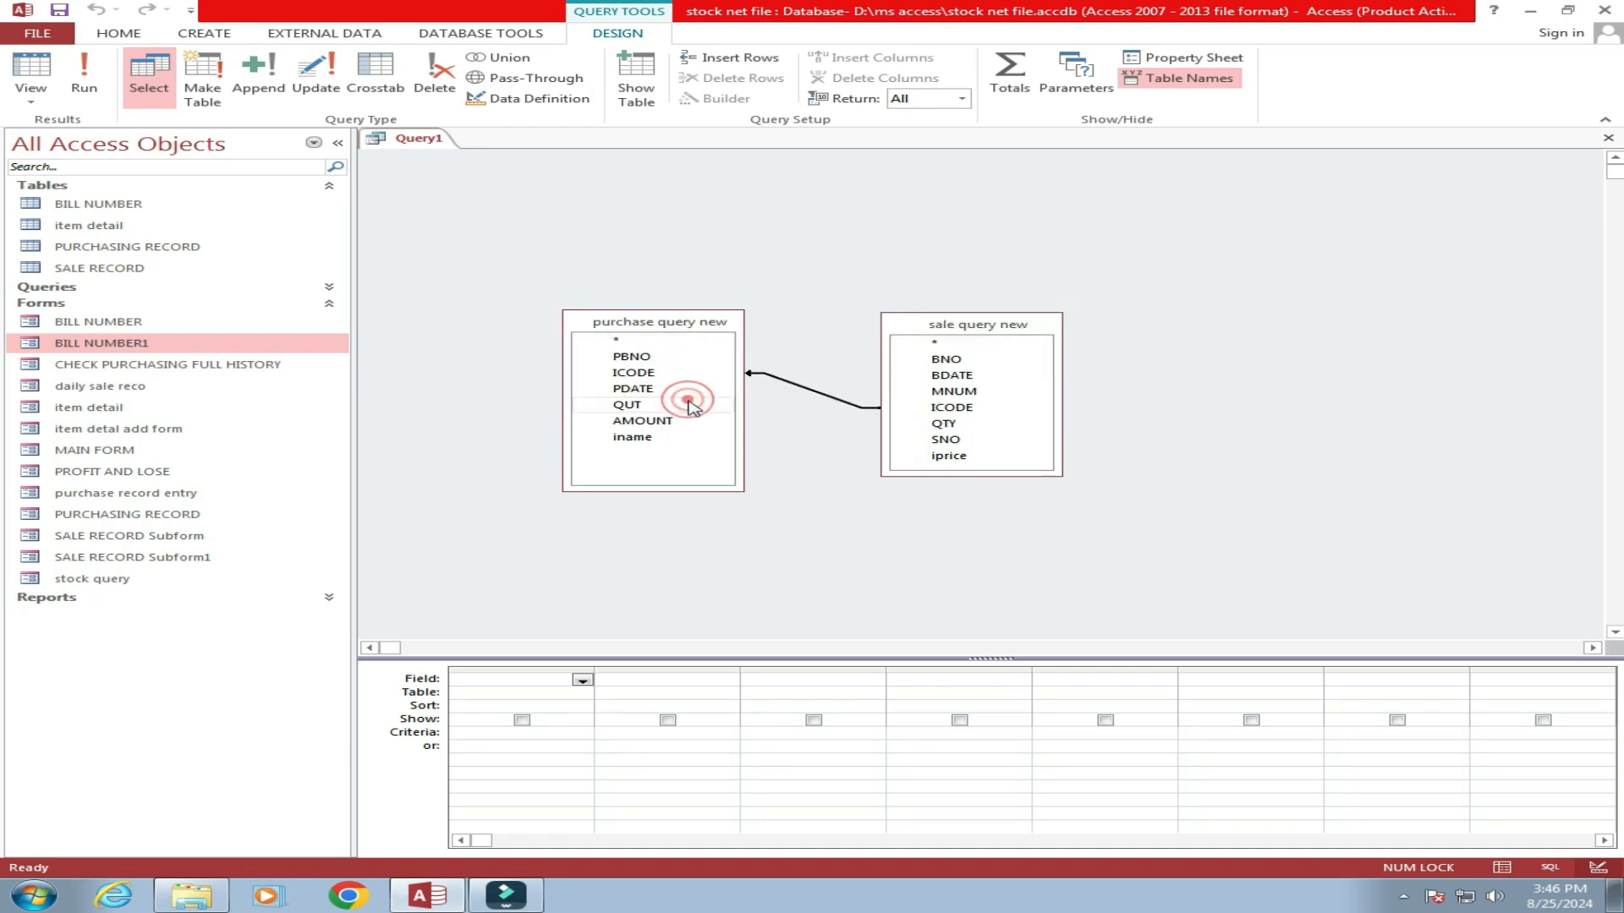
Move the sale query new list closer and set the ICODE join to option 1, only rows where both joined fields are equal.
drag(898, 336, 847, 342)
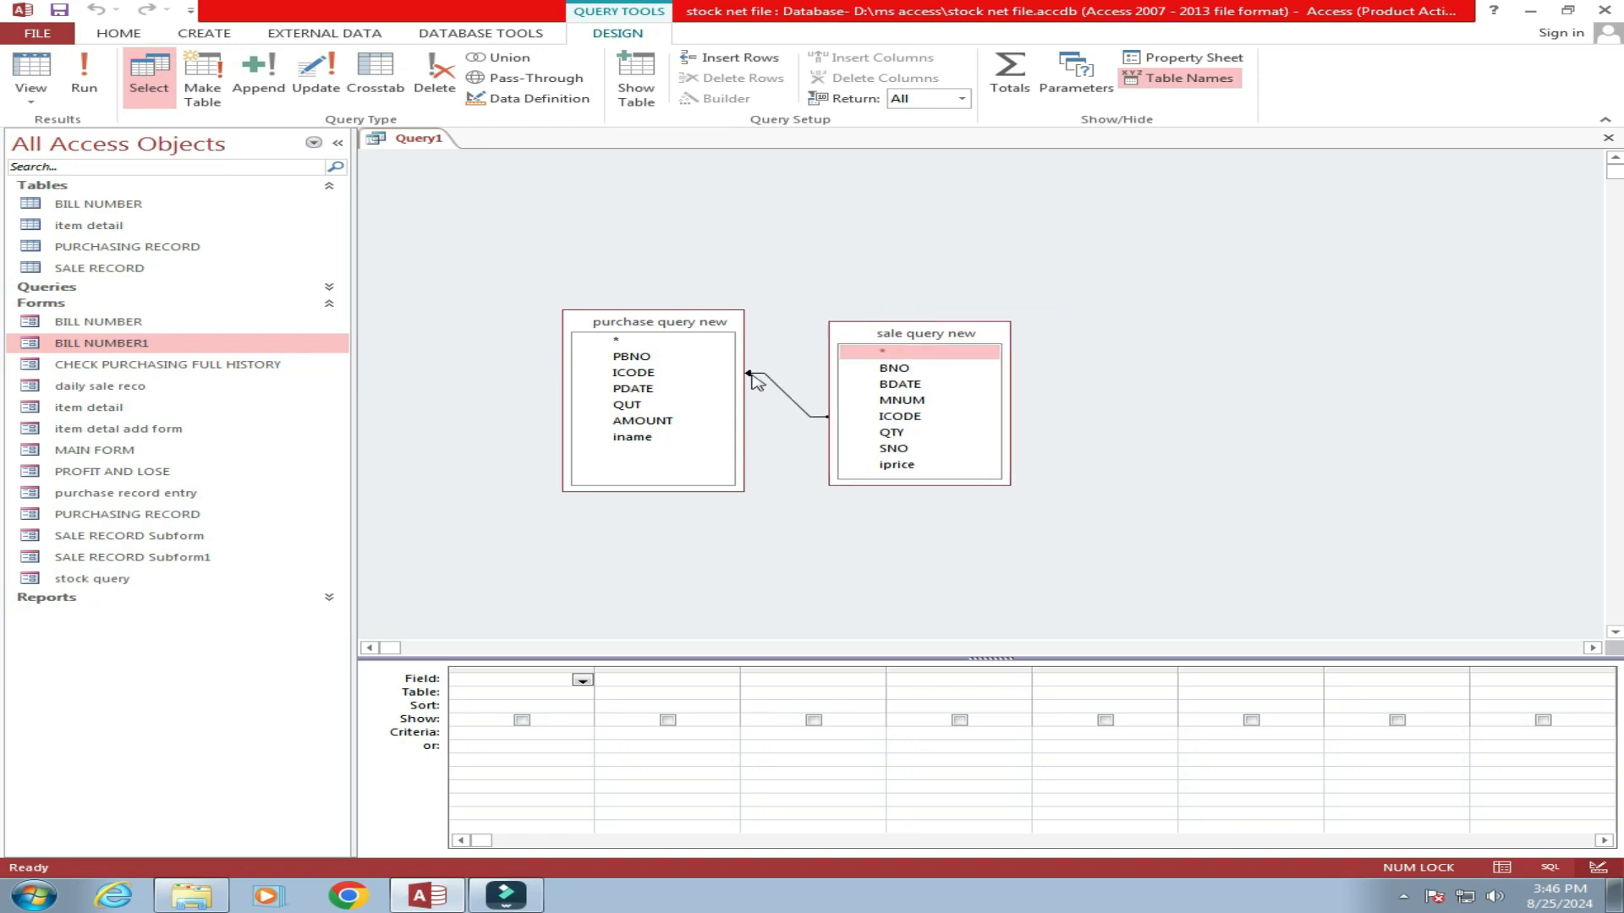
double_click(801, 407)
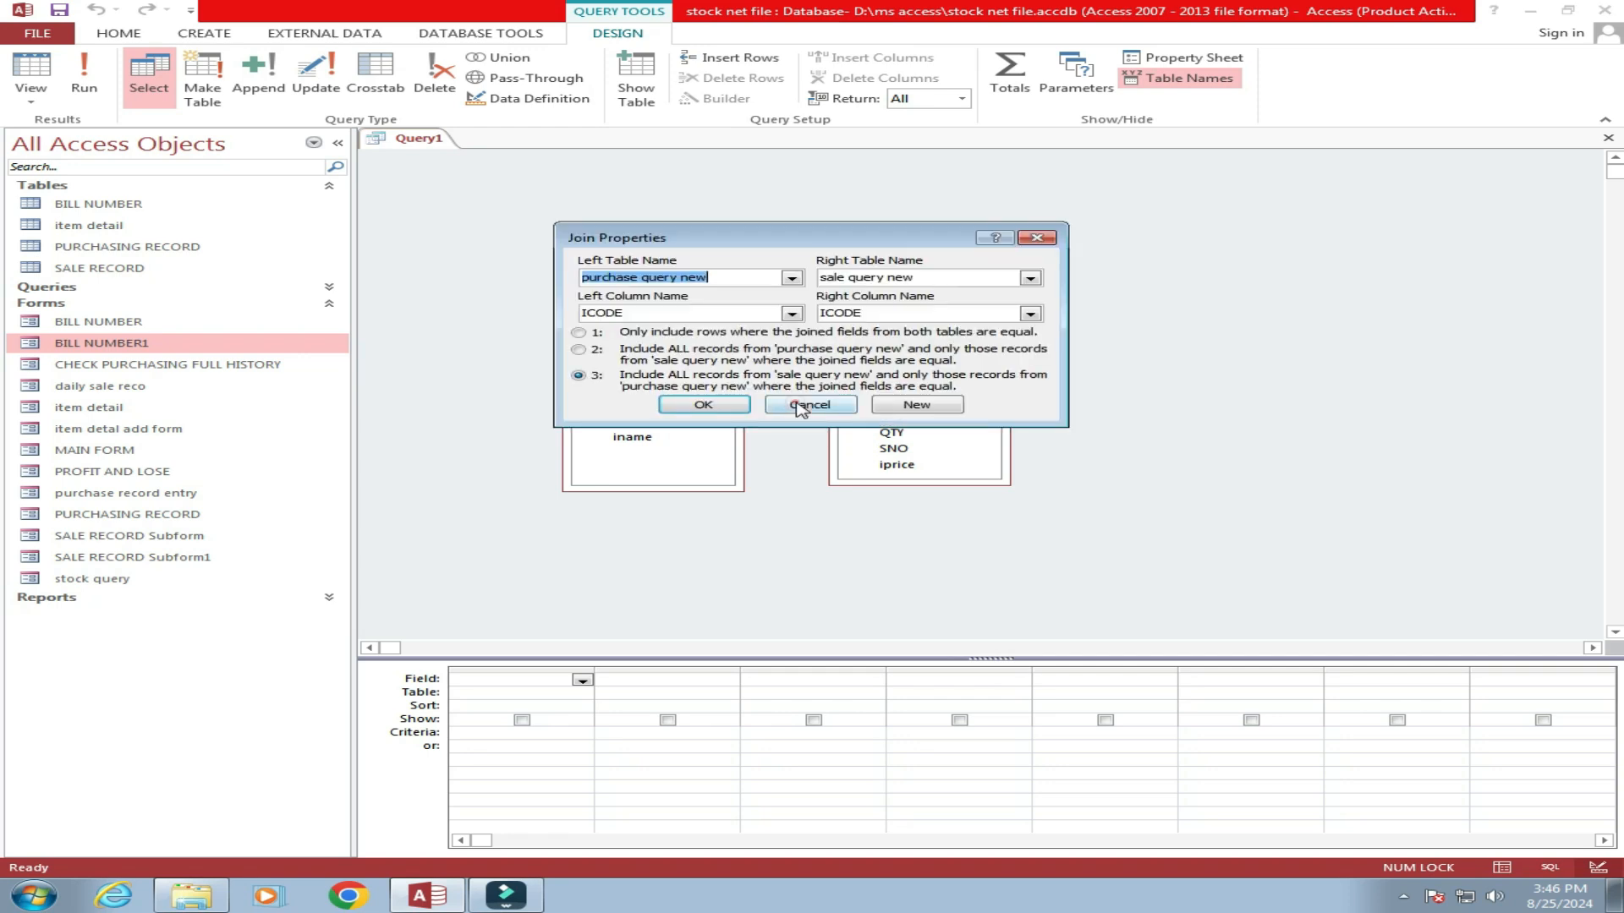
click(579, 332)
click(693, 407)
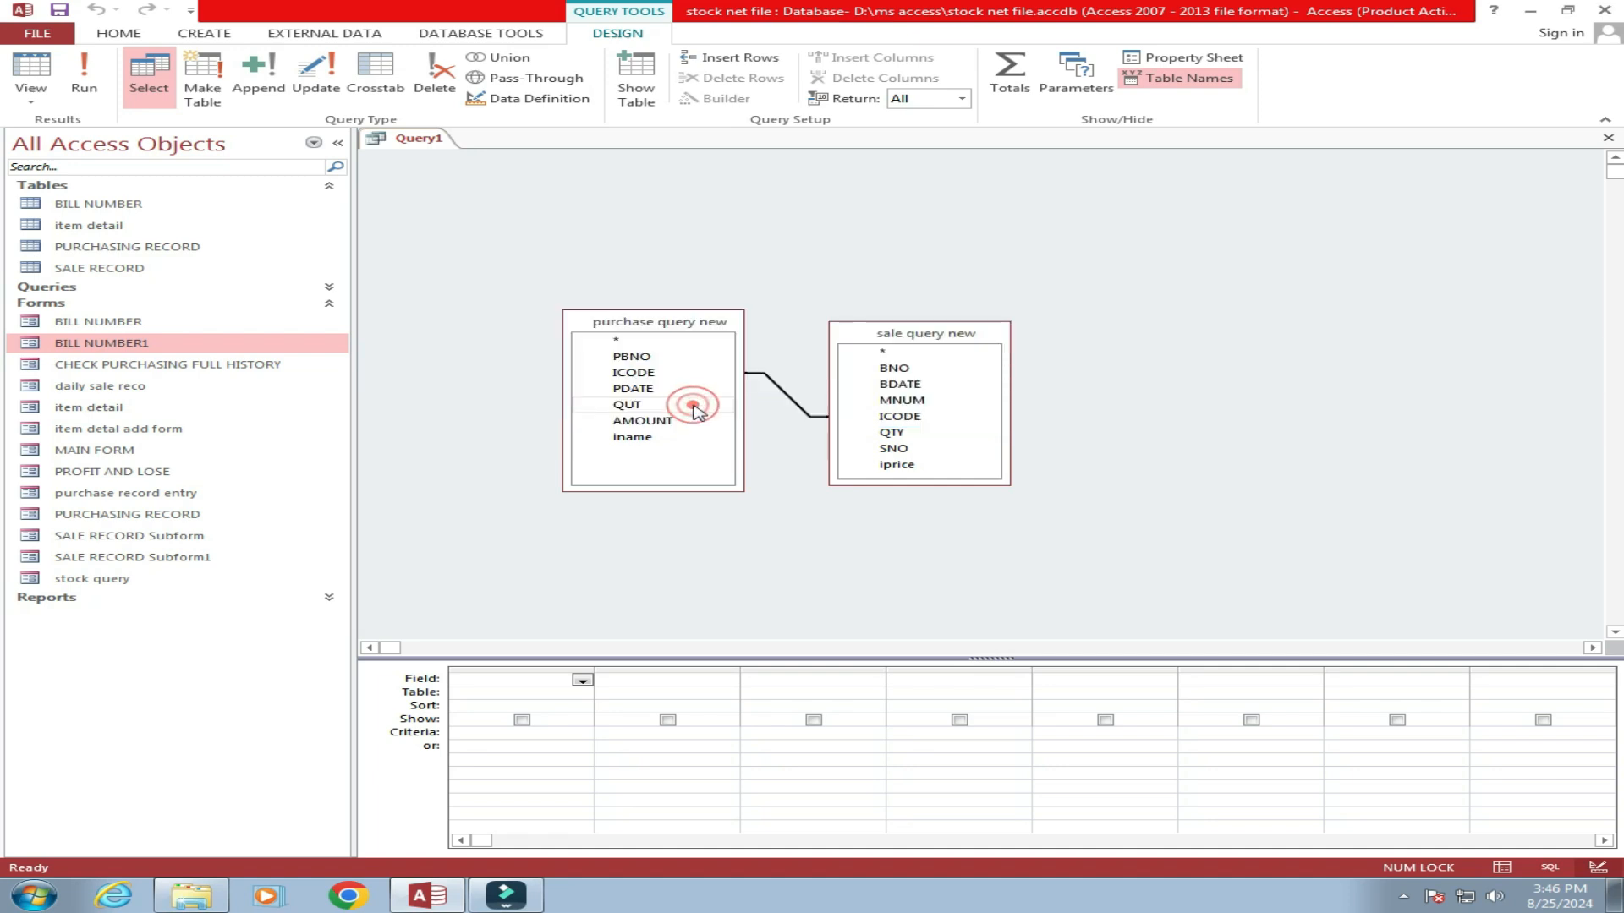
Change the ICODE join to option 2, keeping every purchase query new record.
double_click(786, 396)
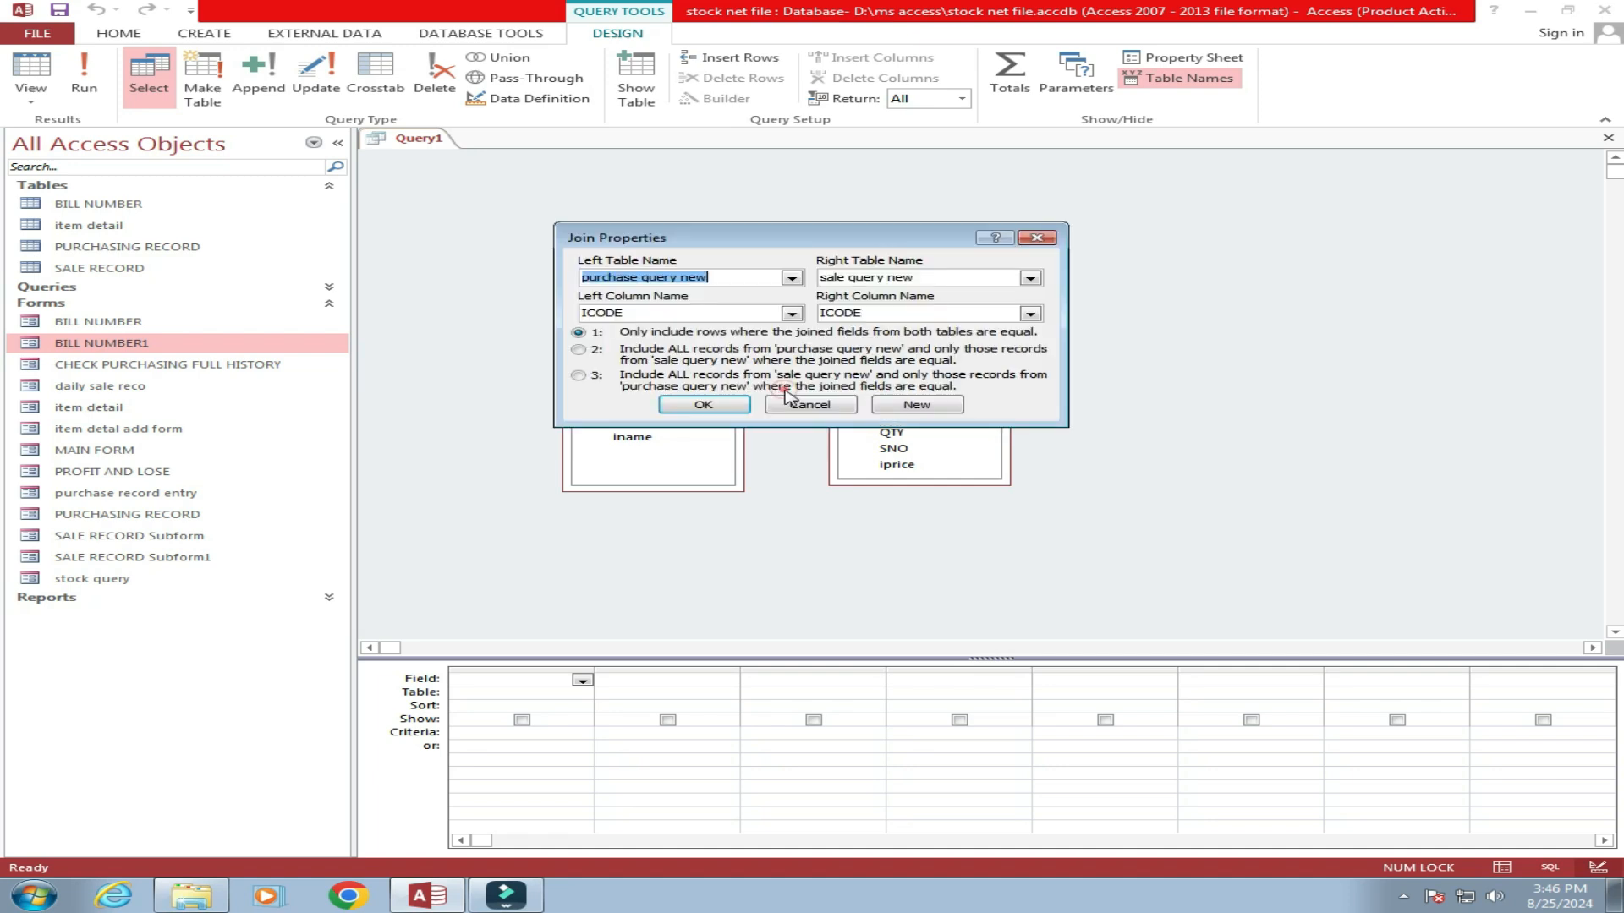
click(578, 349)
click(704, 401)
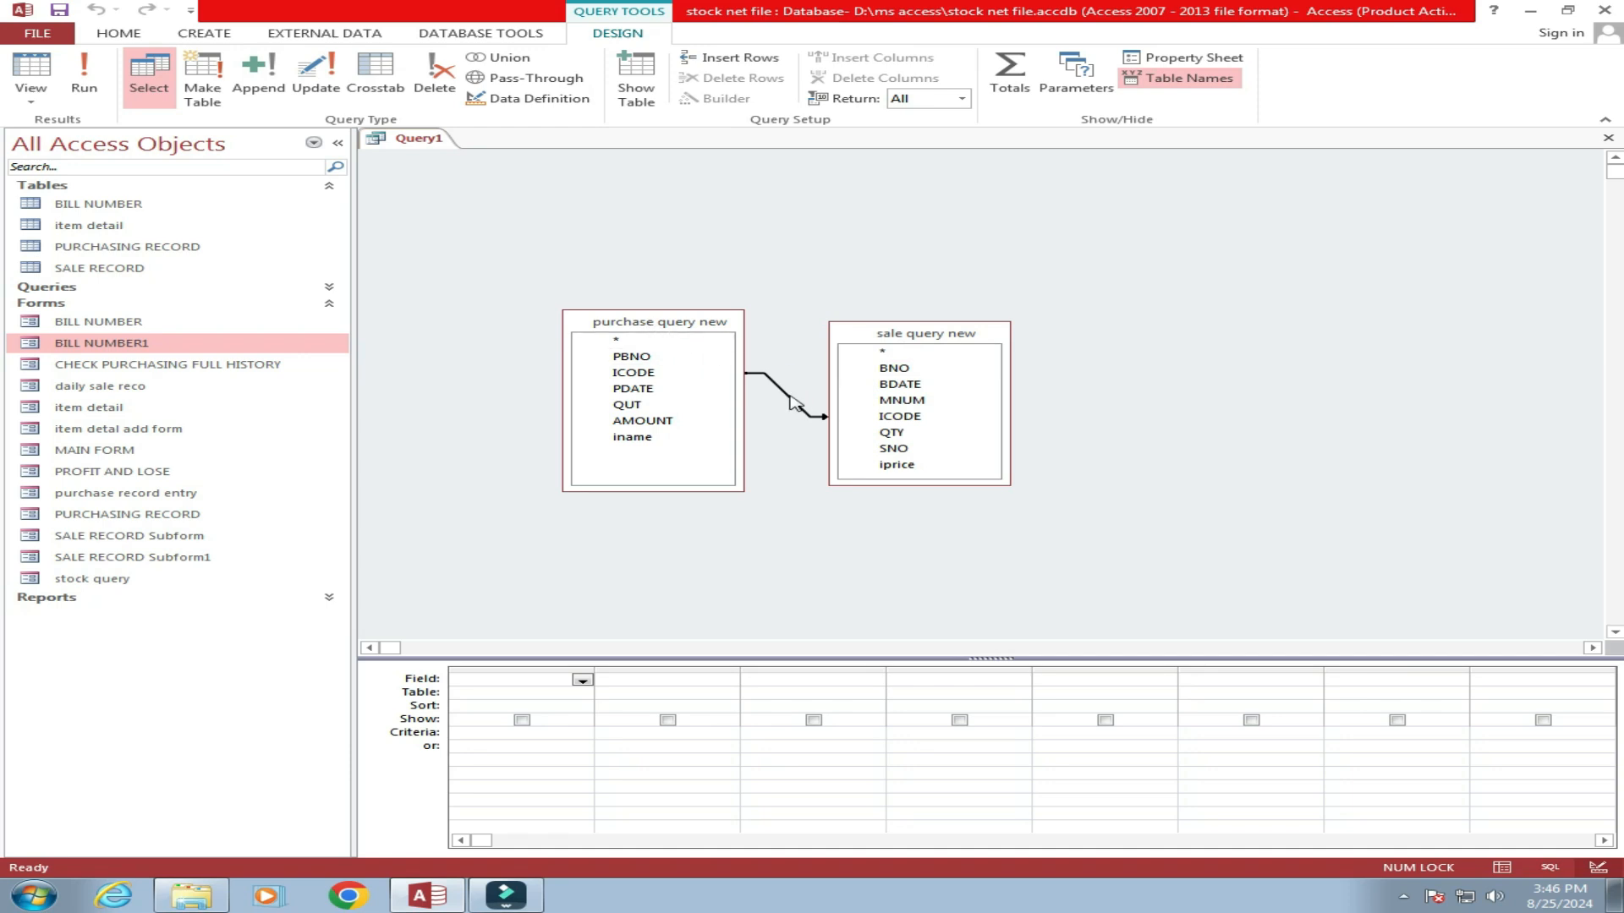
Change the ICODE join to option 3, keeping every sale query new record.
double_click(790, 402)
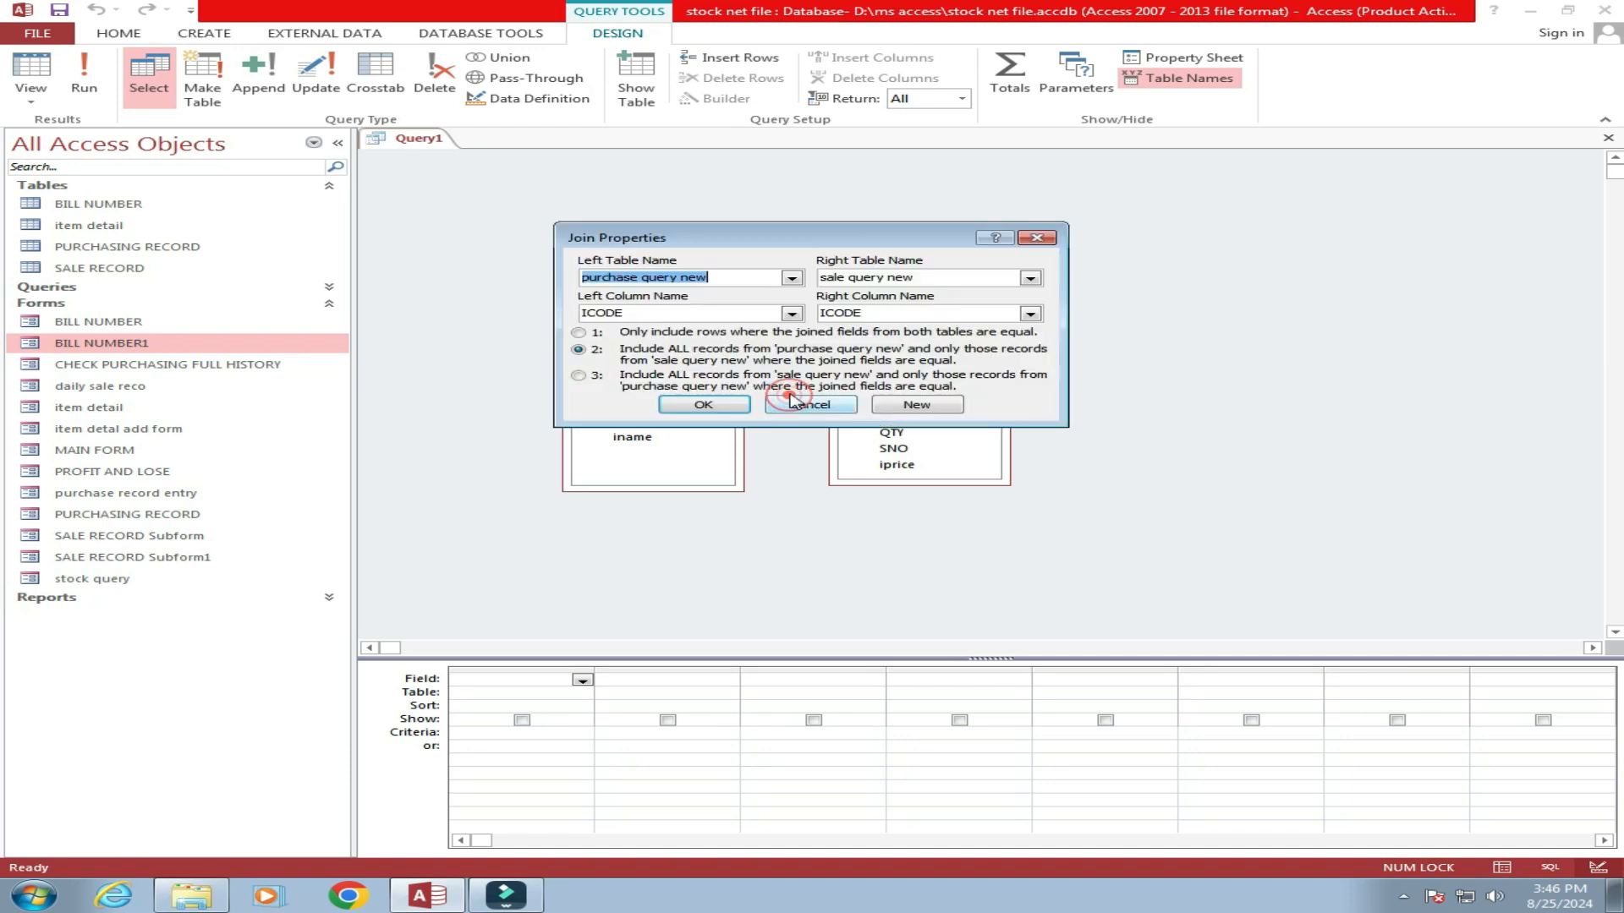
click(612, 382)
click(702, 404)
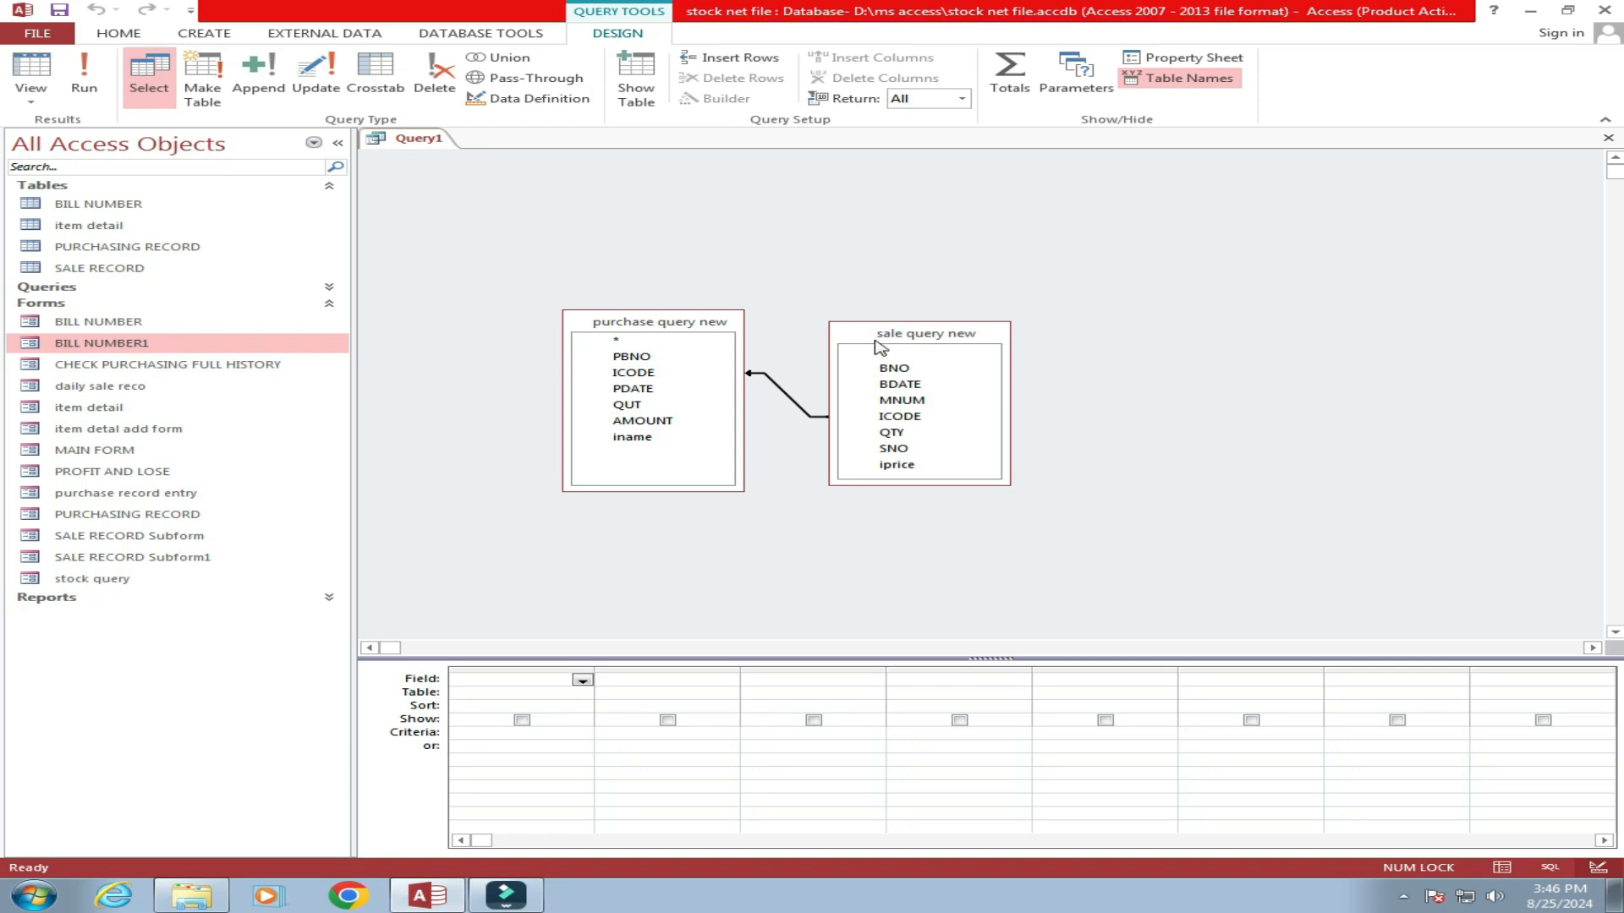
Set the ICODE join to option 2, including all purchase query new records and only matching sale query new records.
double_click(791, 404)
click(578, 349)
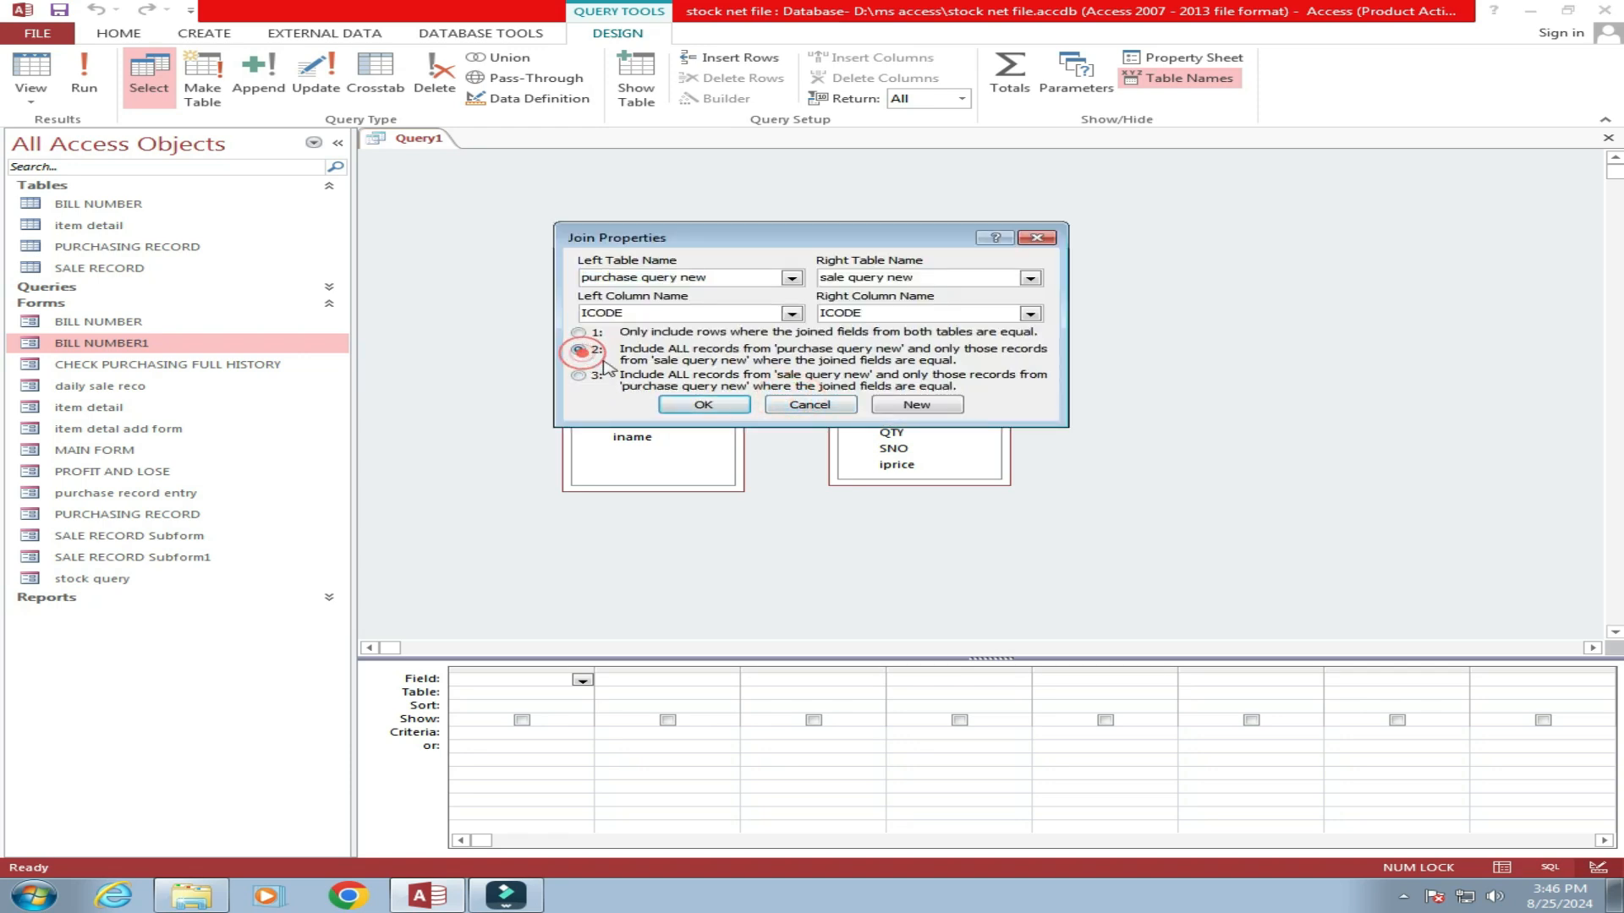
click(702, 405)
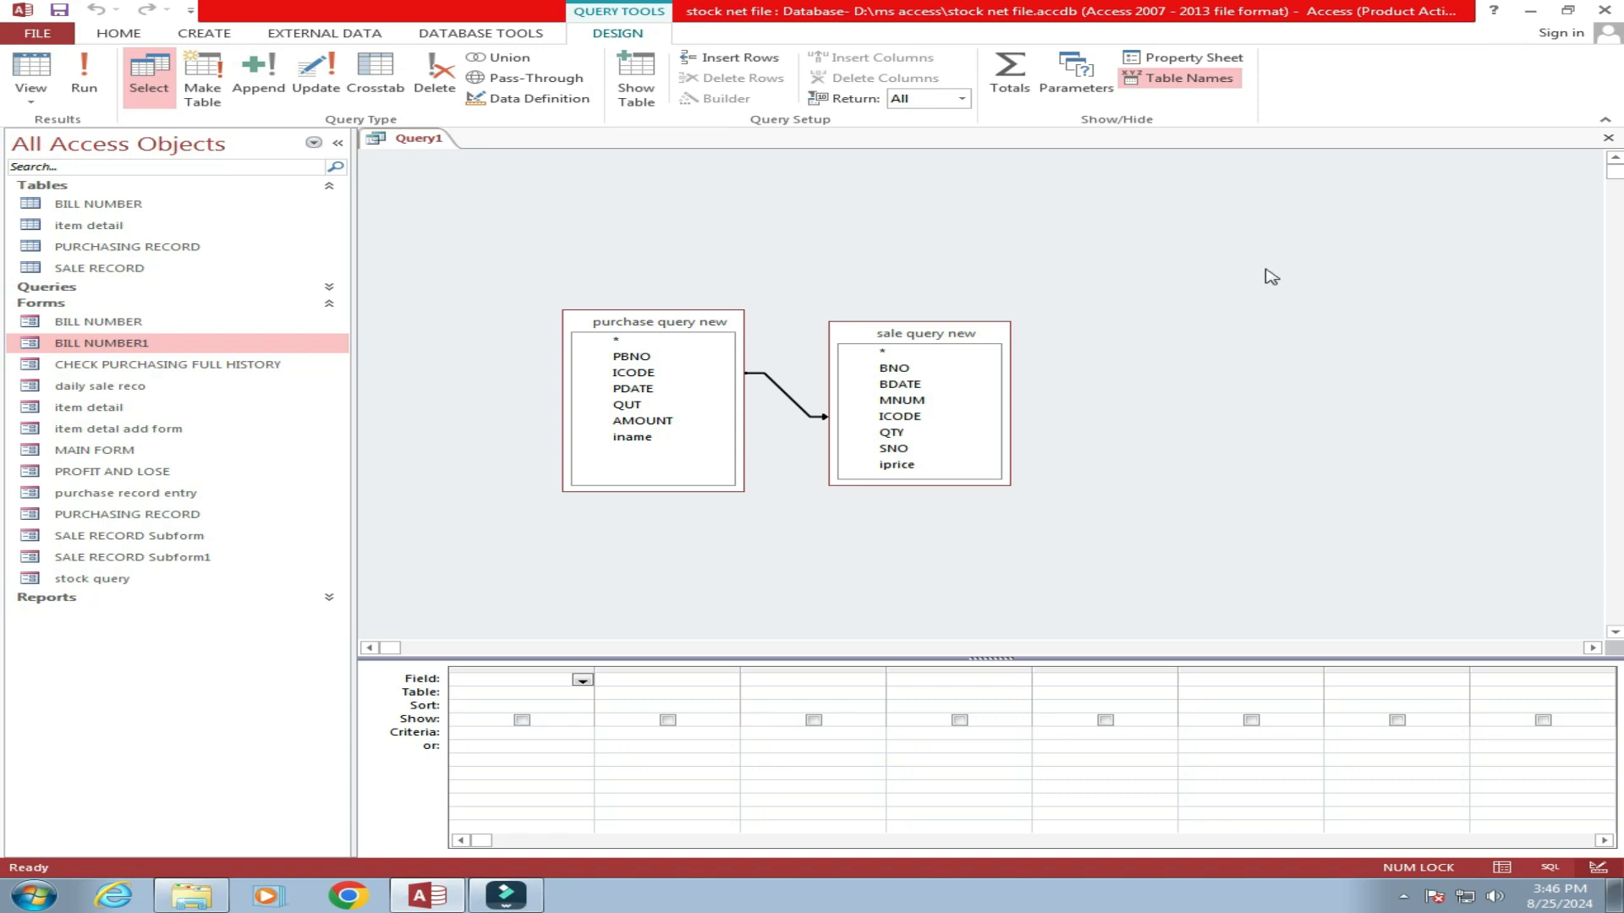
Add ICODE, iname and QUT from purchase query new and QTY from sale query new to the grid, and run the query.
double_click(640, 375)
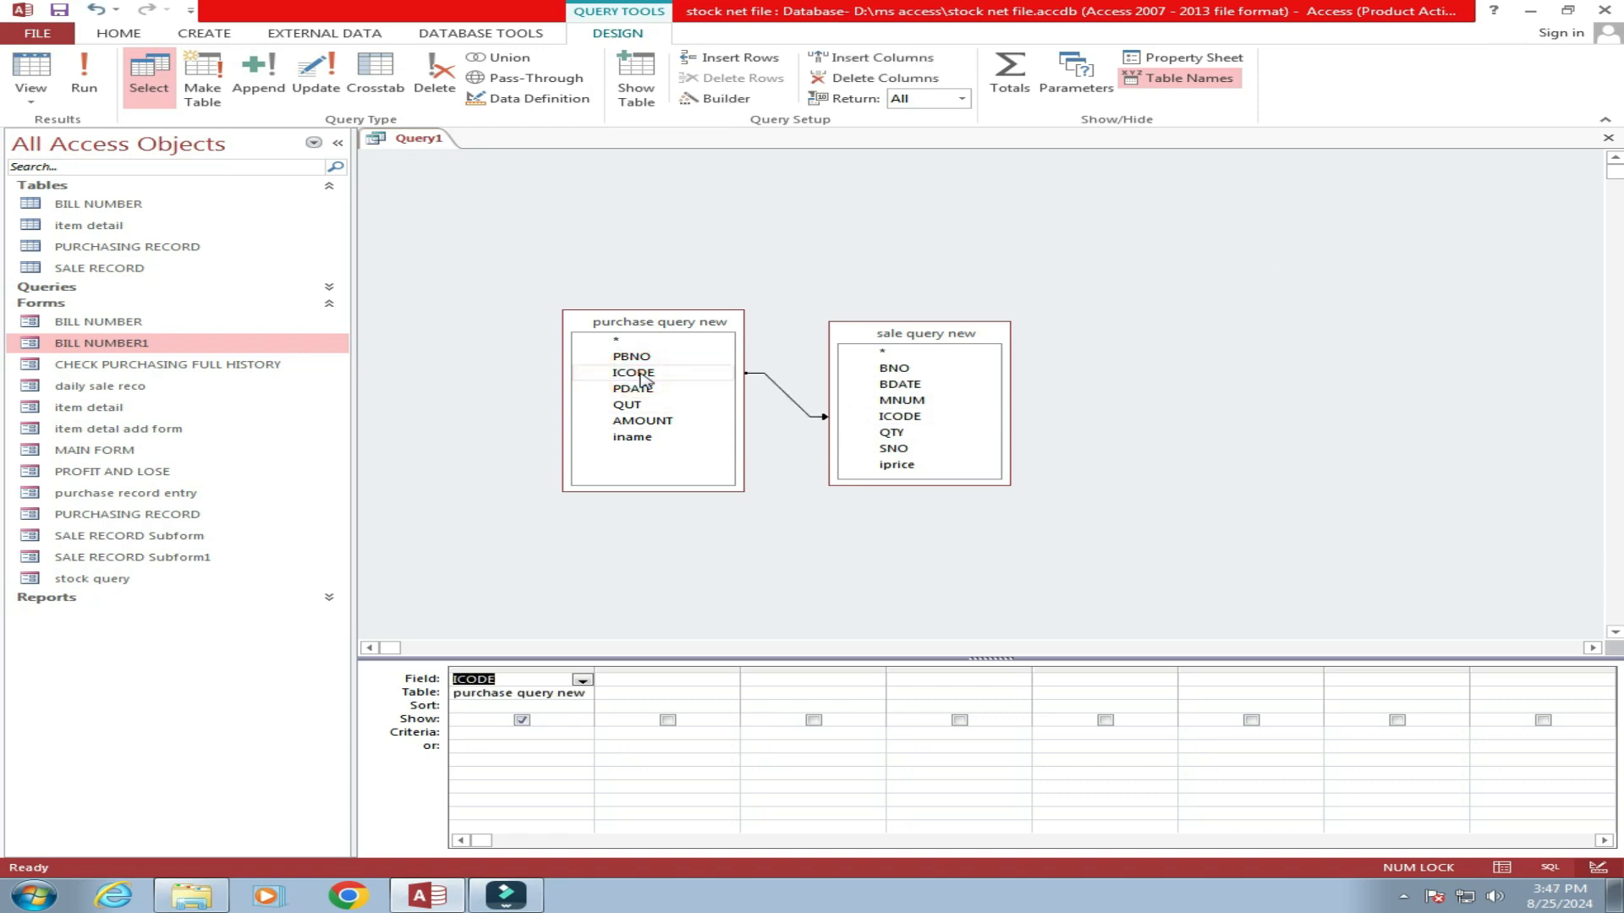
double_click(650, 438)
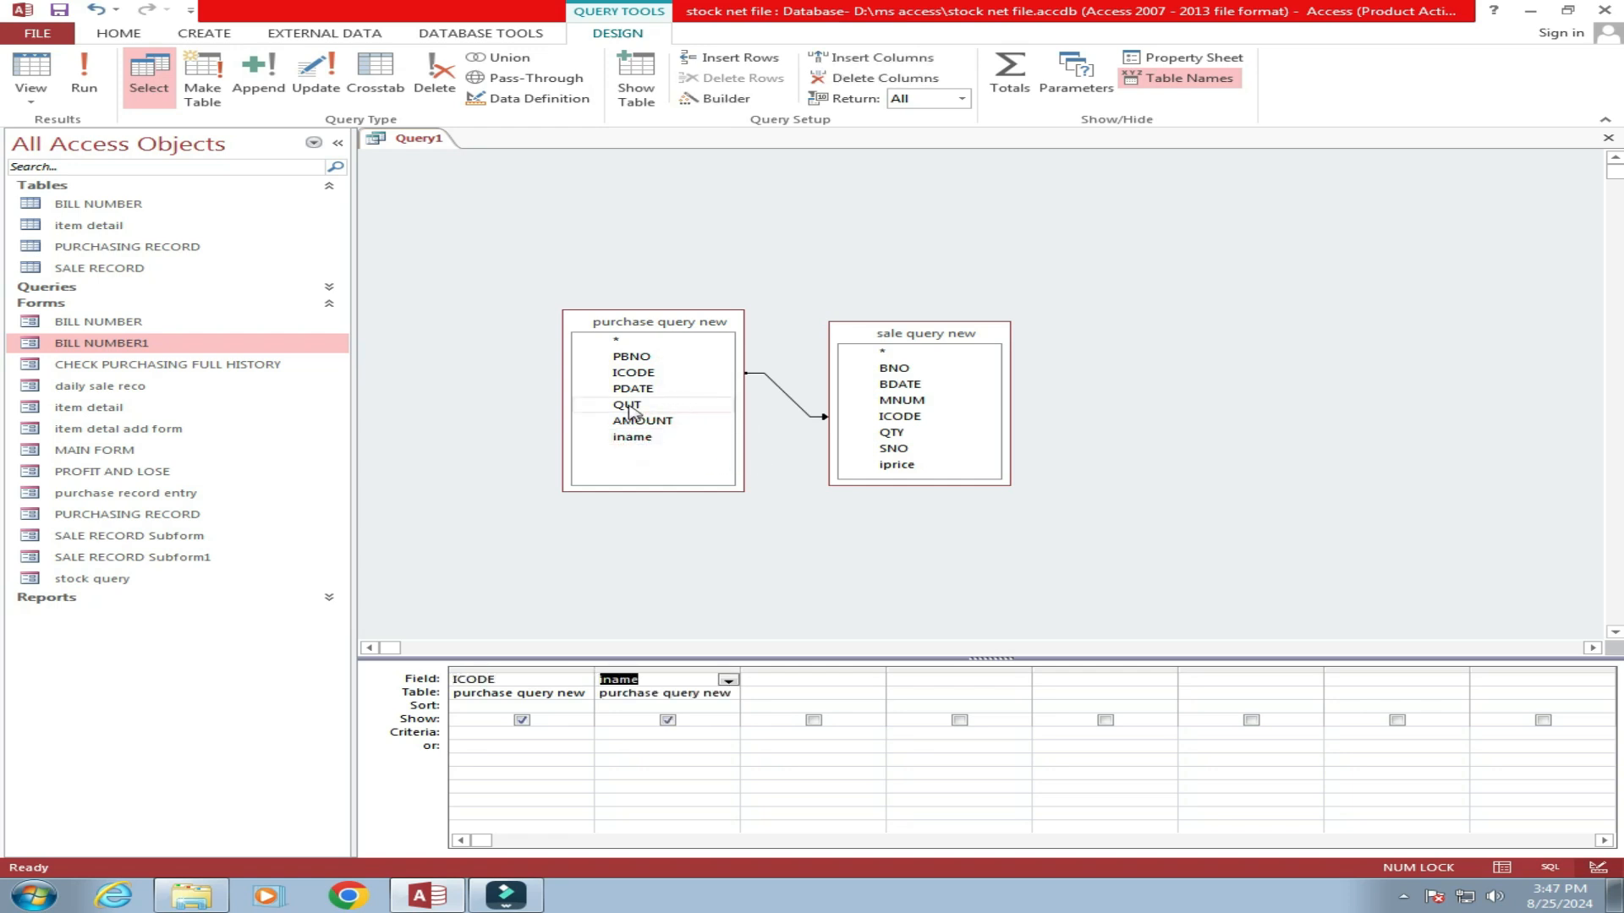
double_click(628, 405)
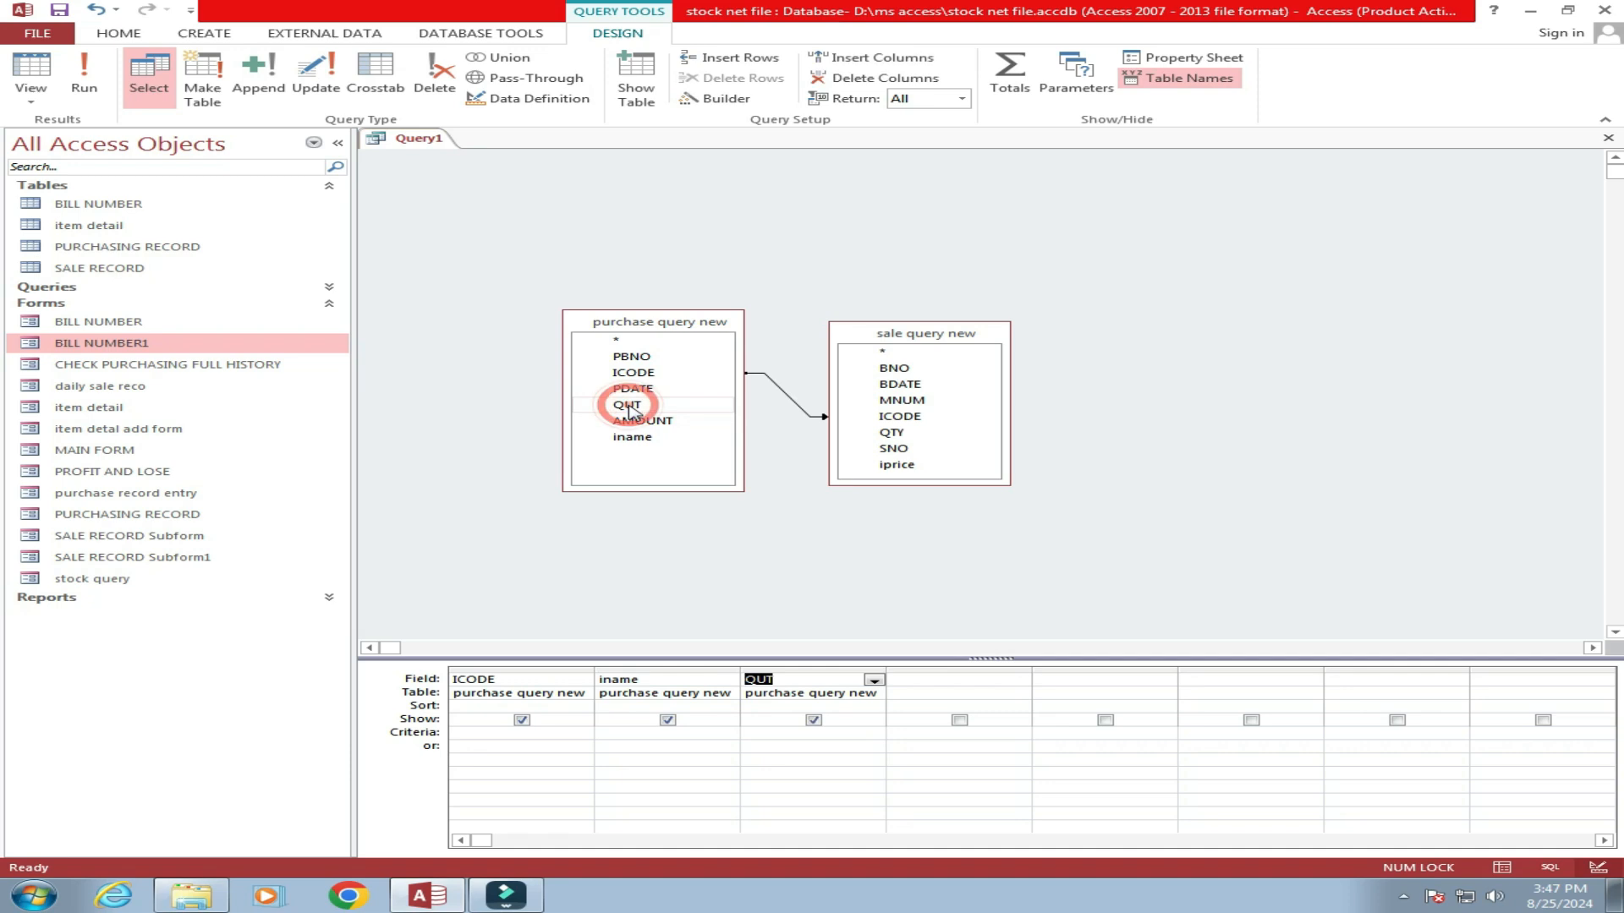
double_click(893, 433)
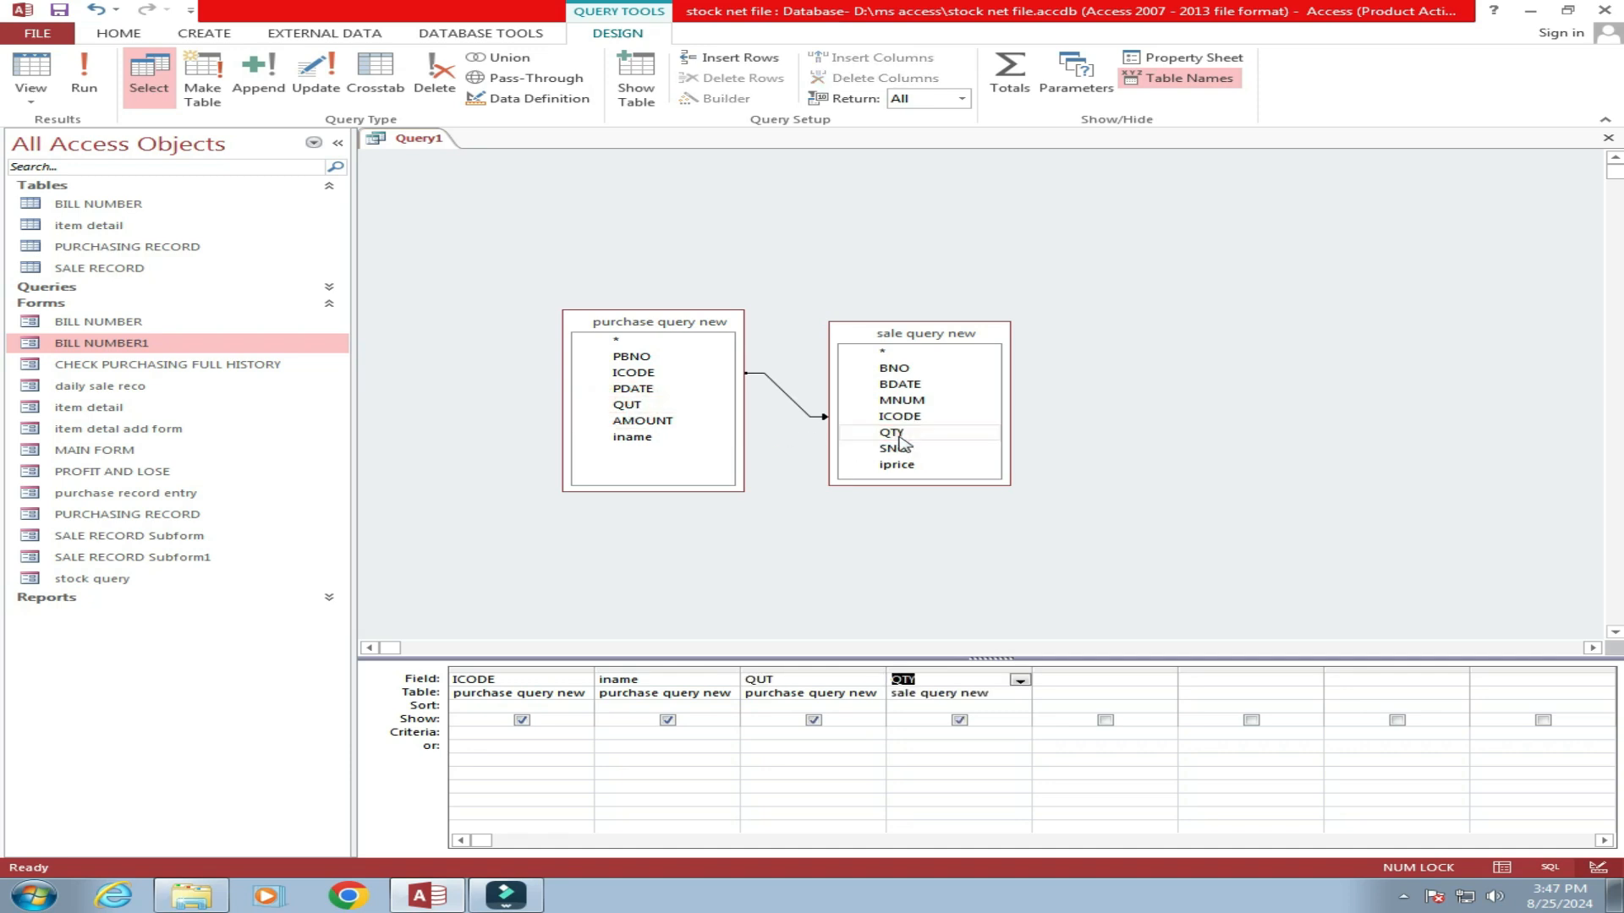
click(84, 76)
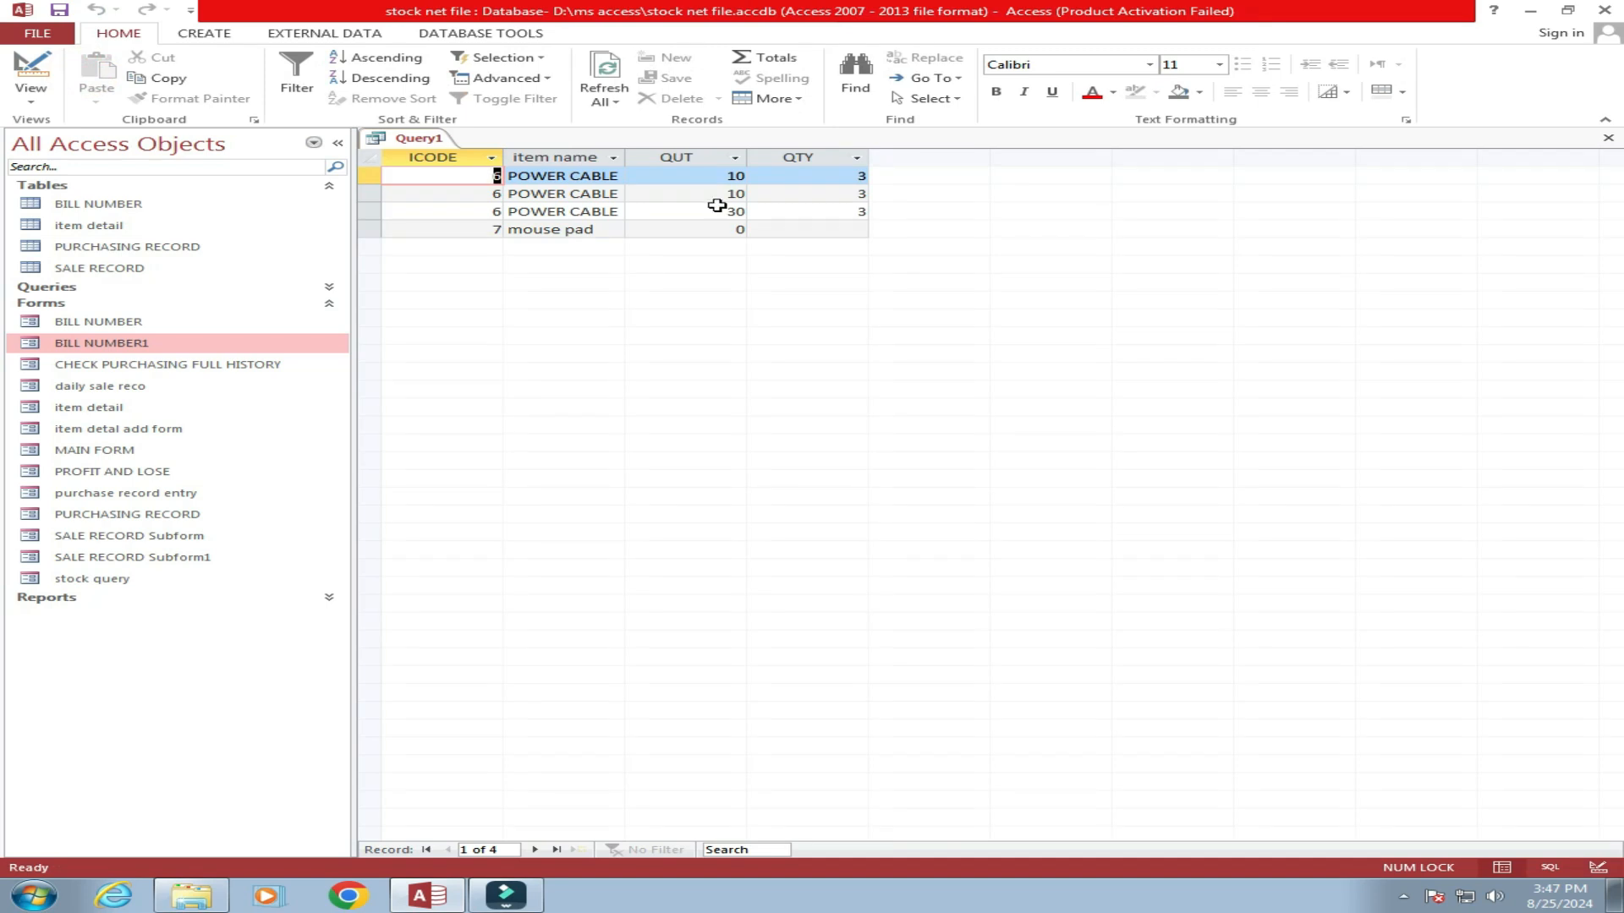
Return to the query design, remove the ICODE column from the grid and rerun the query.
right_click(416, 140)
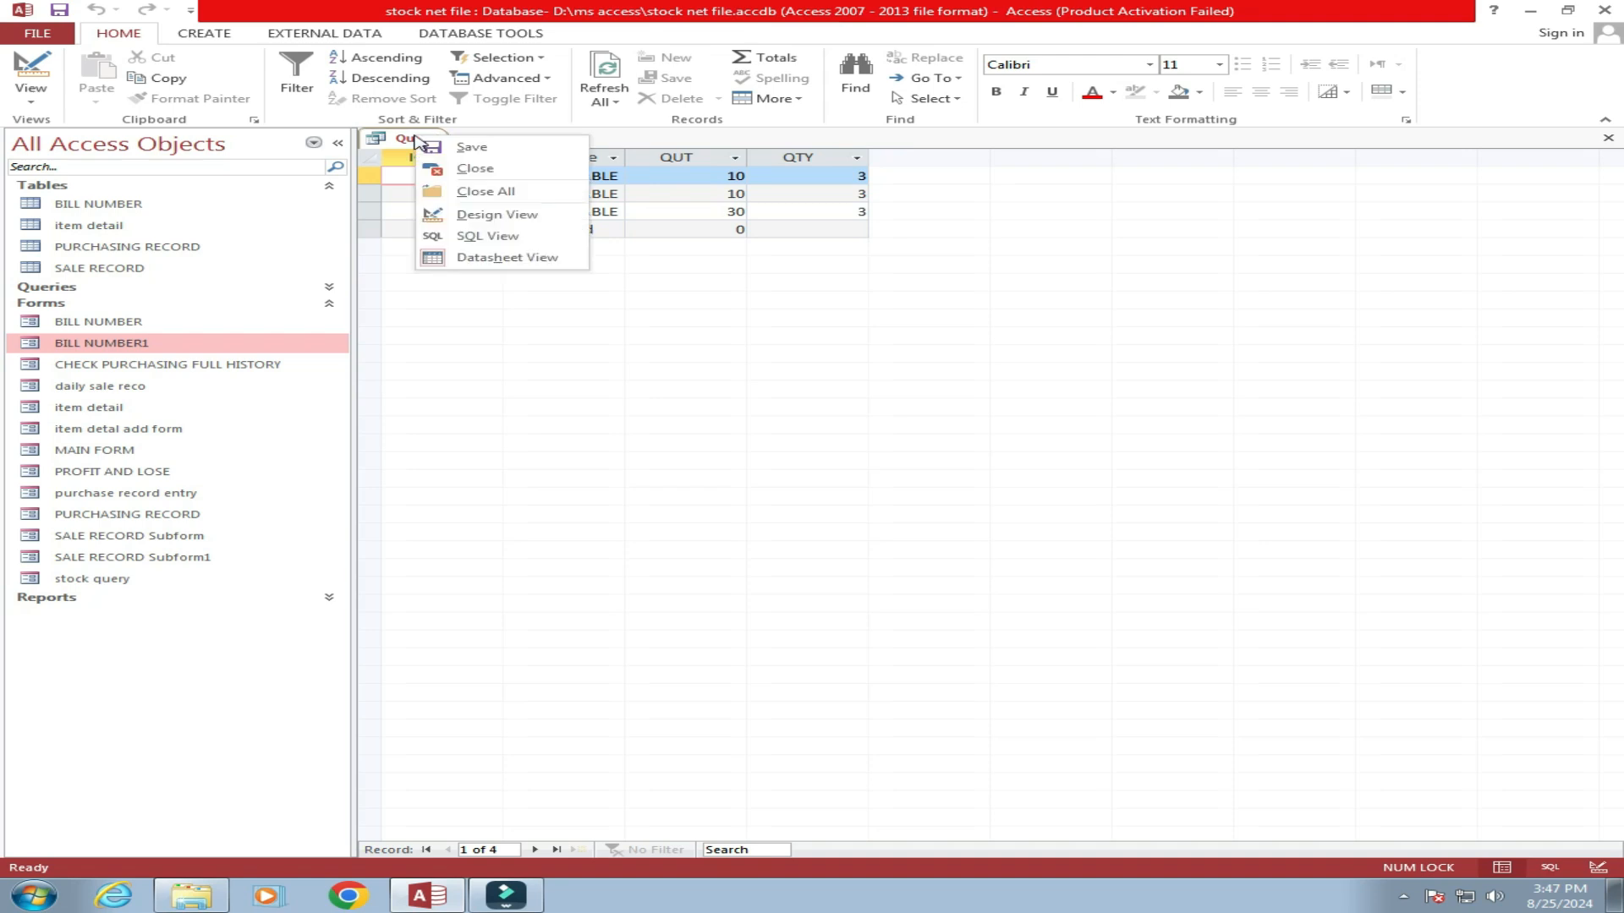
click(496, 214)
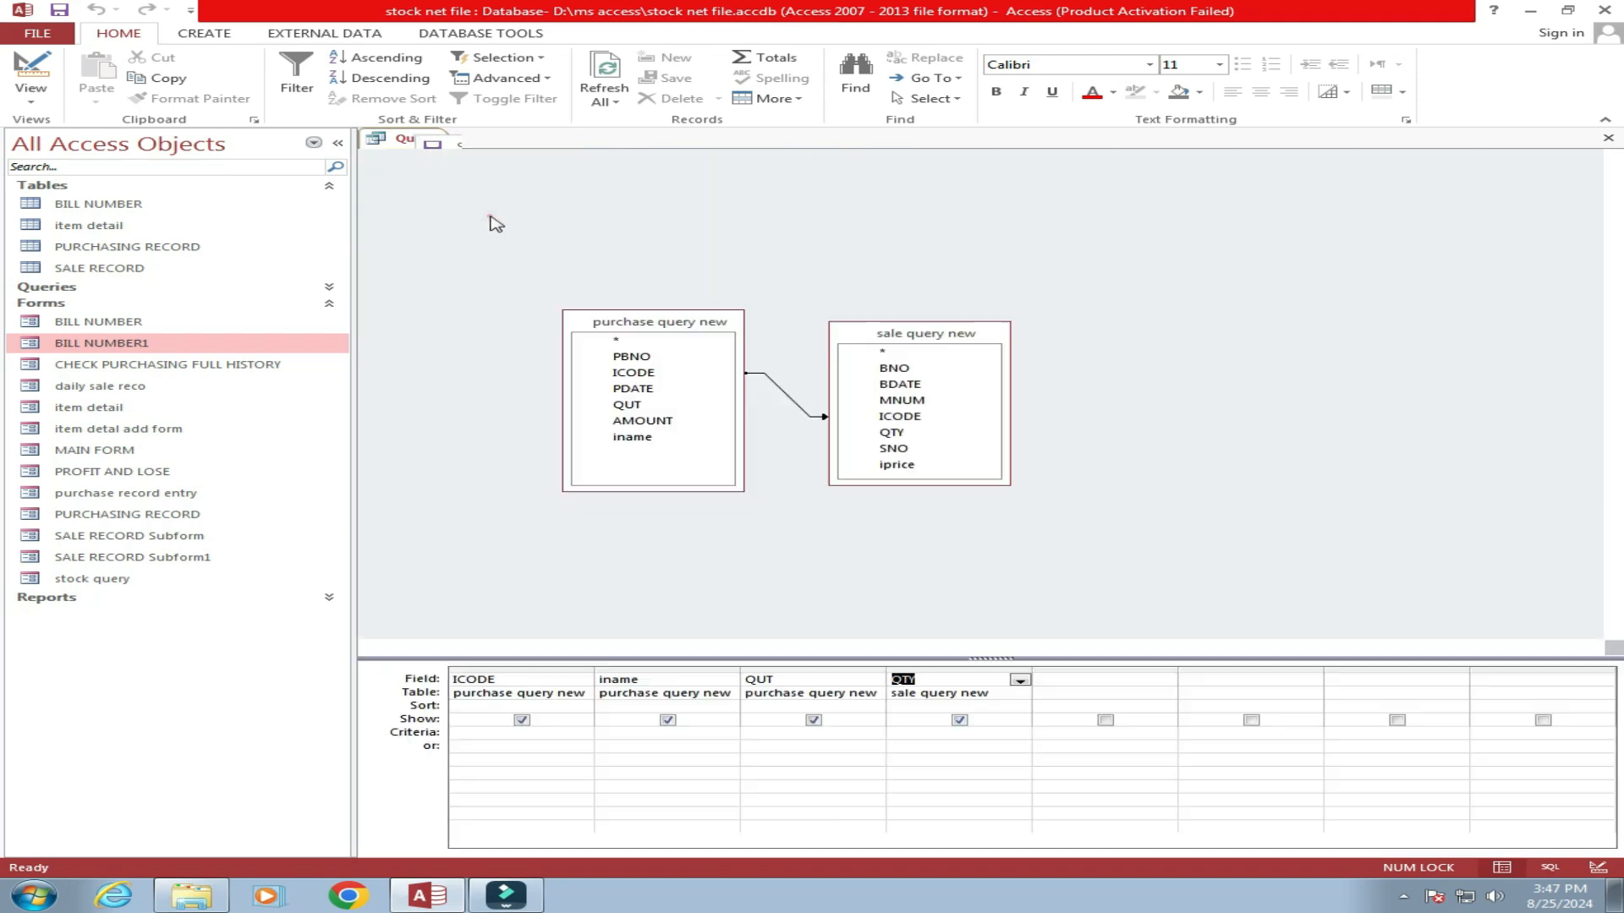
click(519, 668)
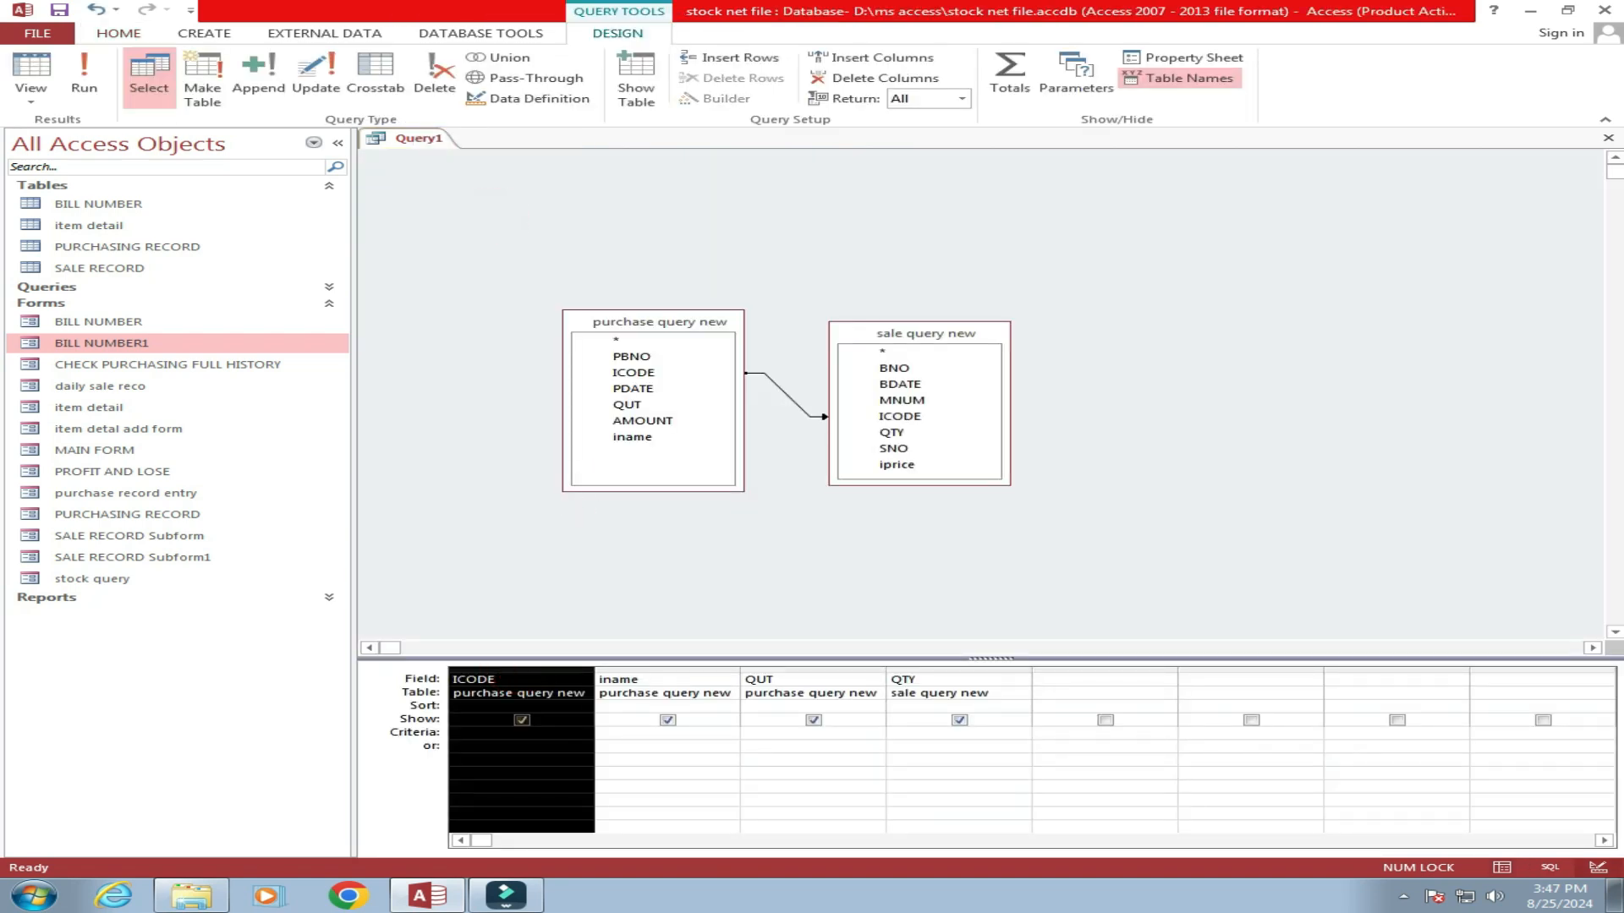
key(Delete)
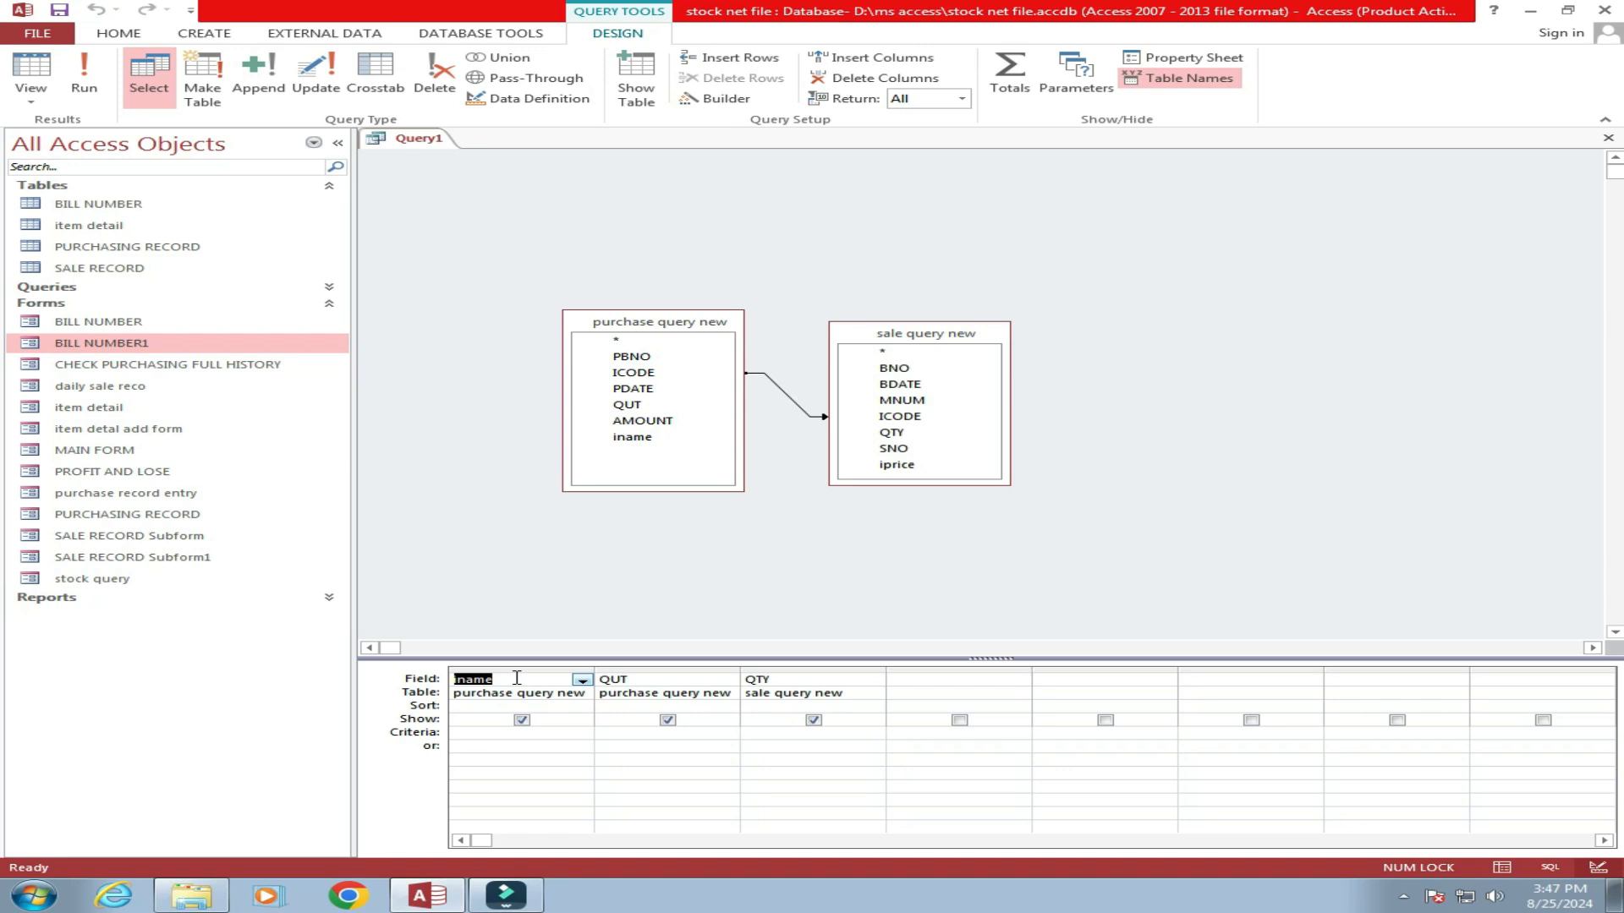
click(85, 85)
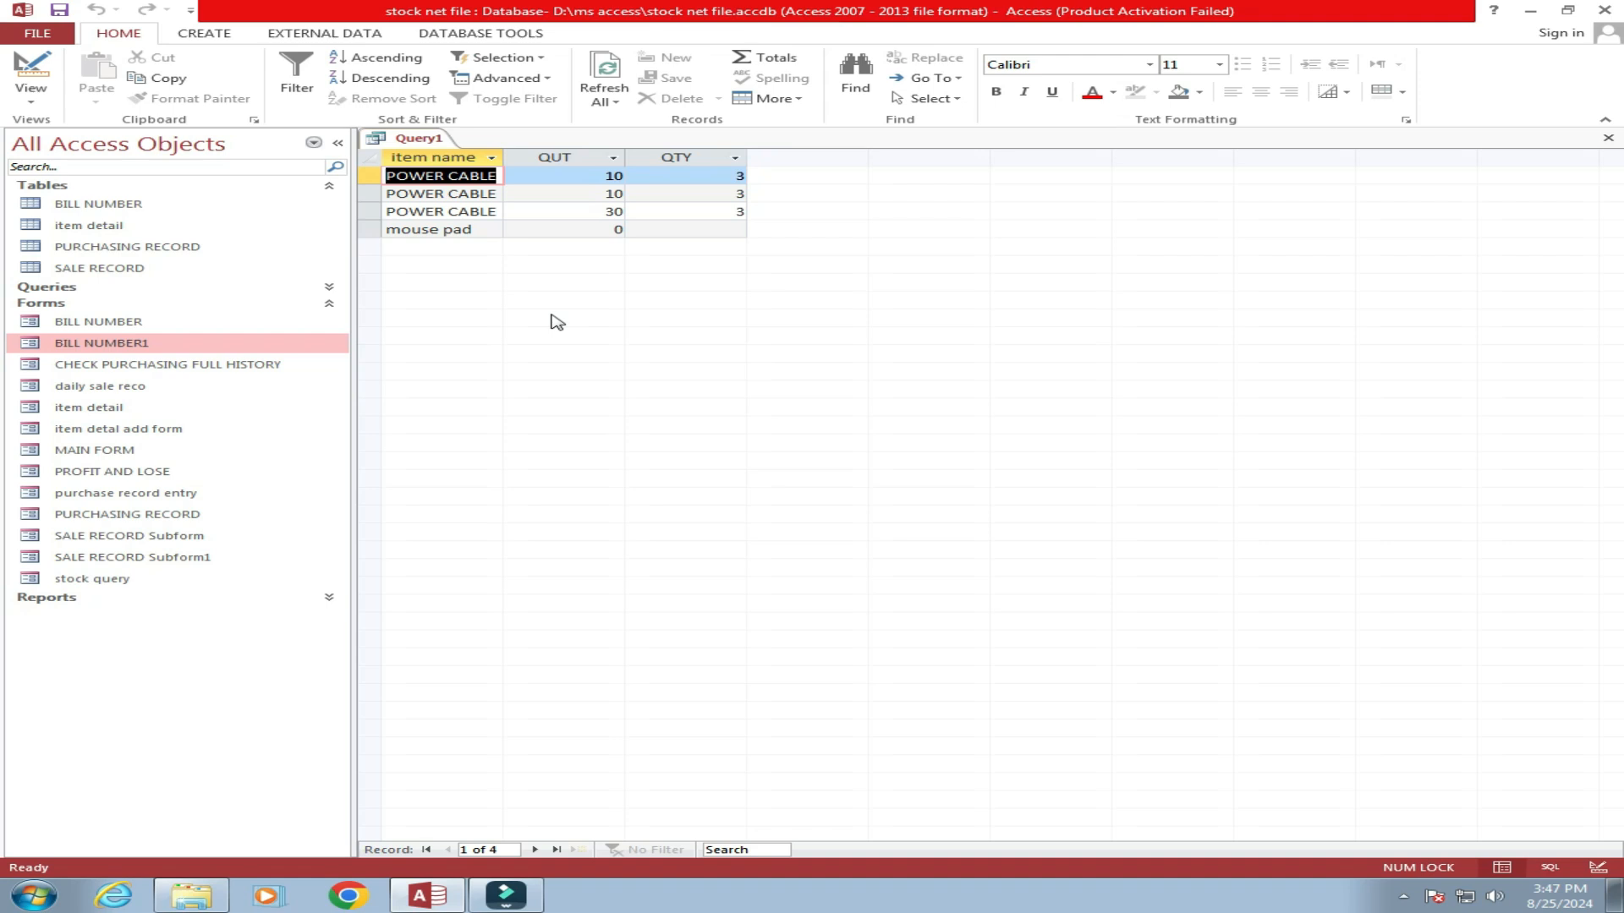
Return to the query design and turn on the Total row for the grid.
right_click(428, 141)
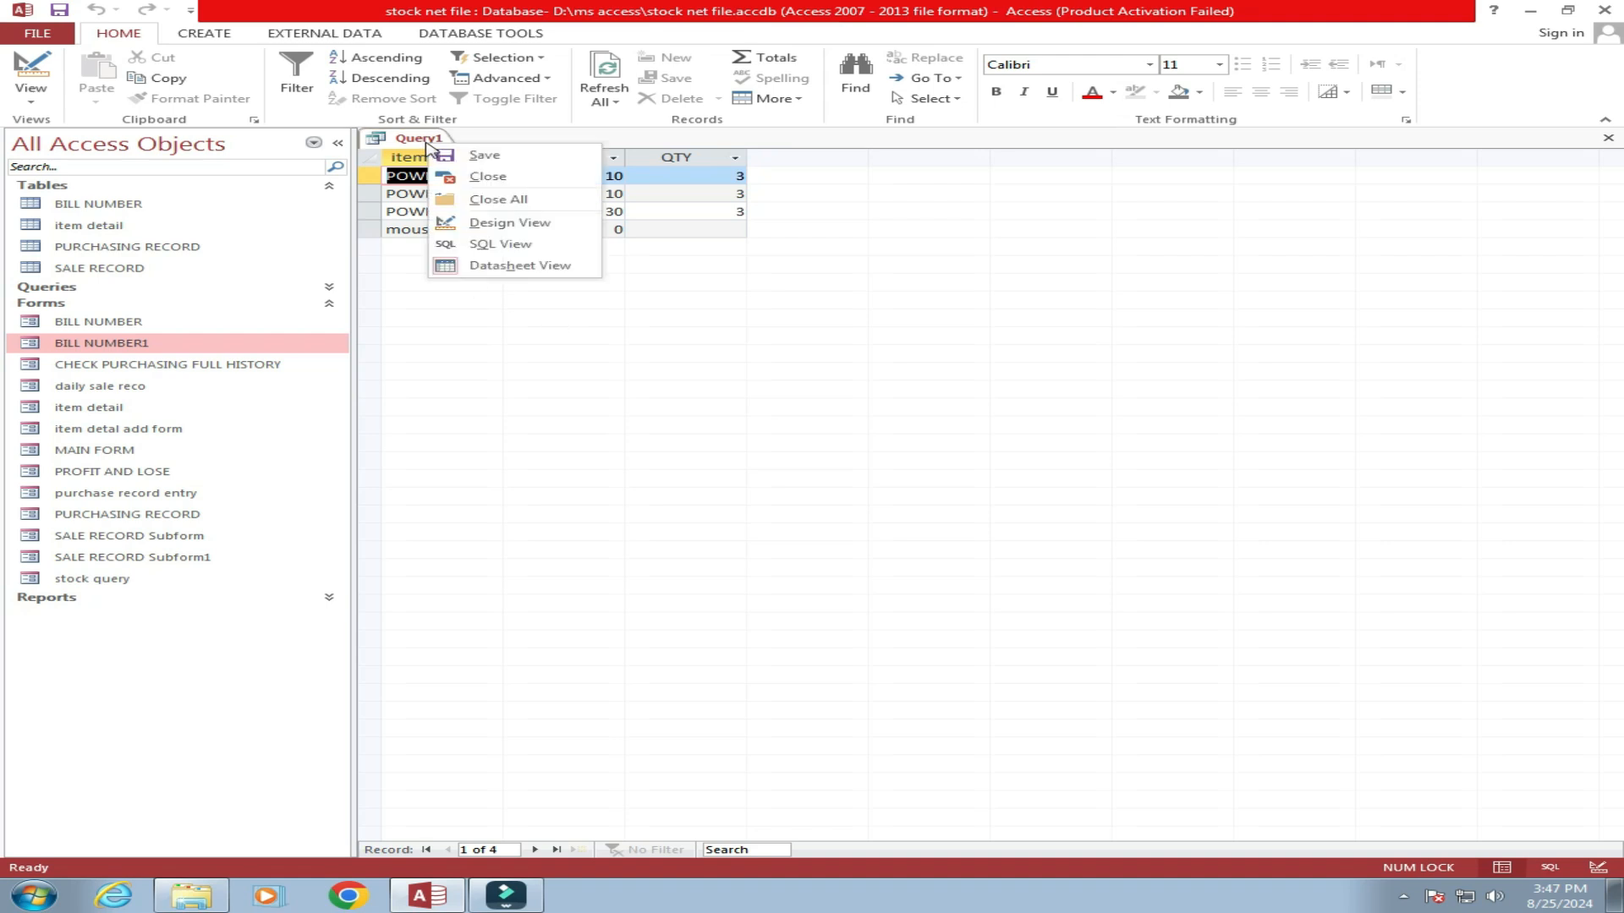
click(493, 230)
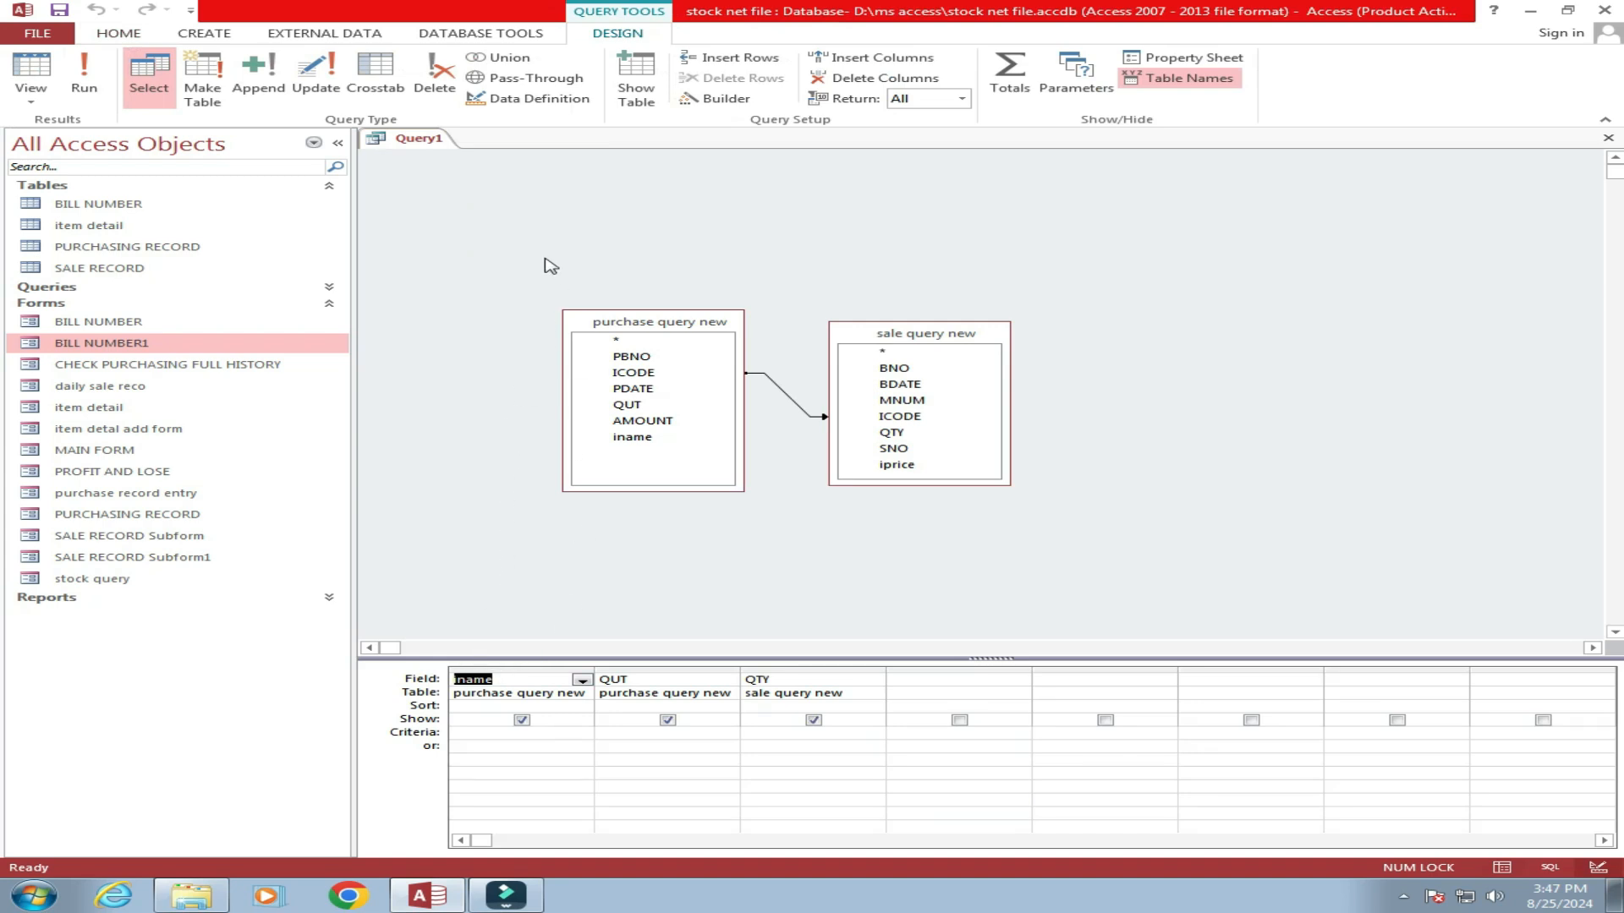
click(1014, 97)
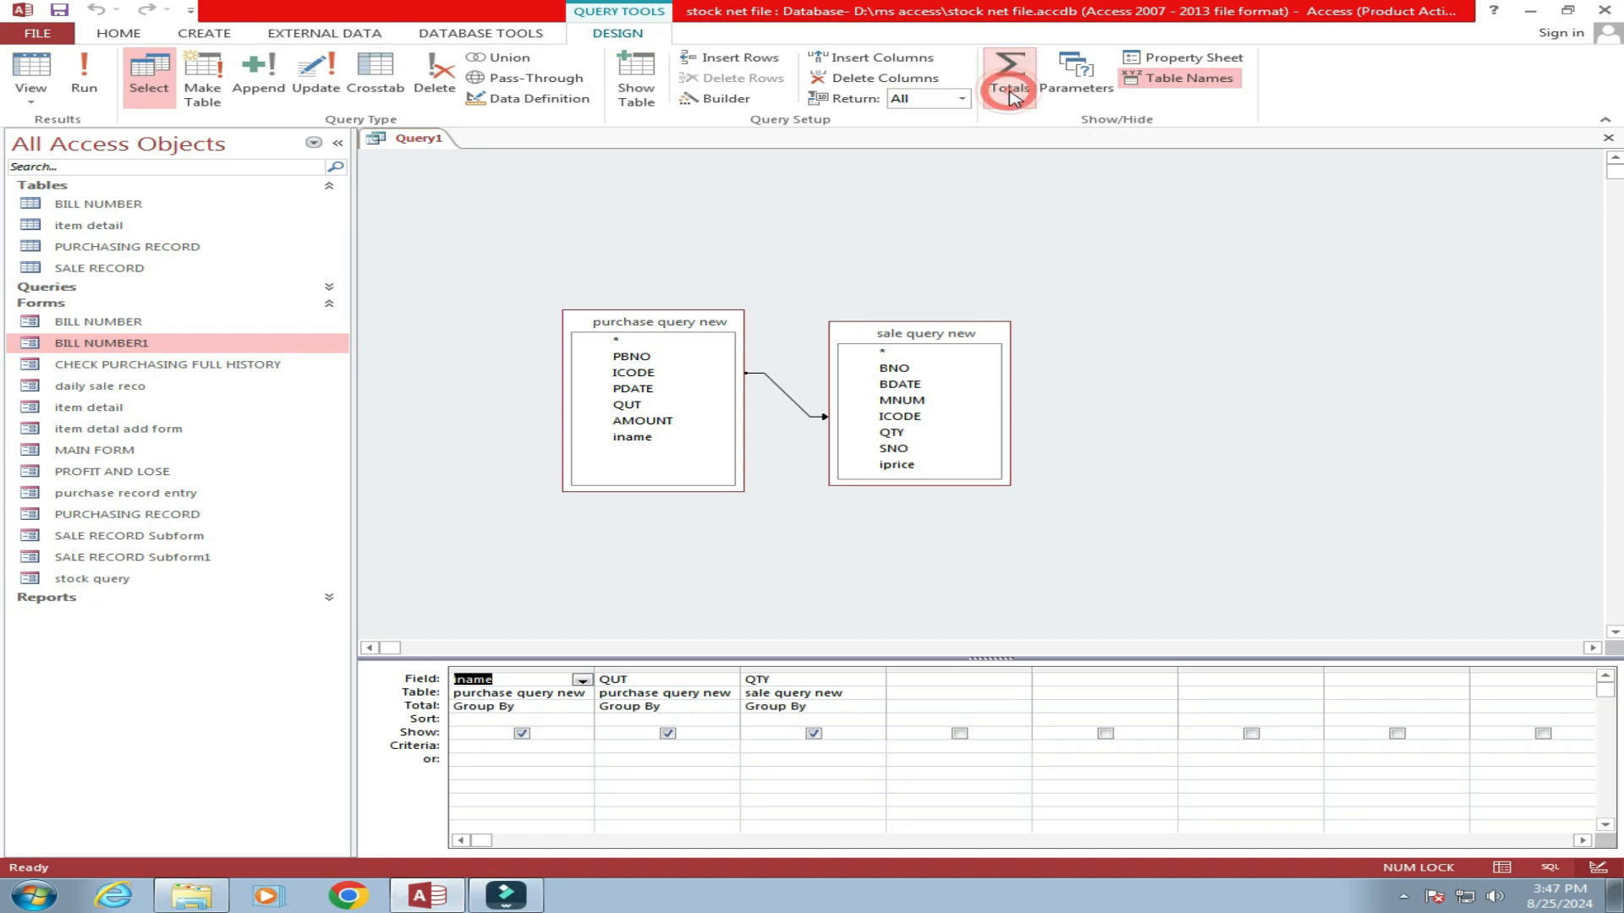
click(1014, 97)
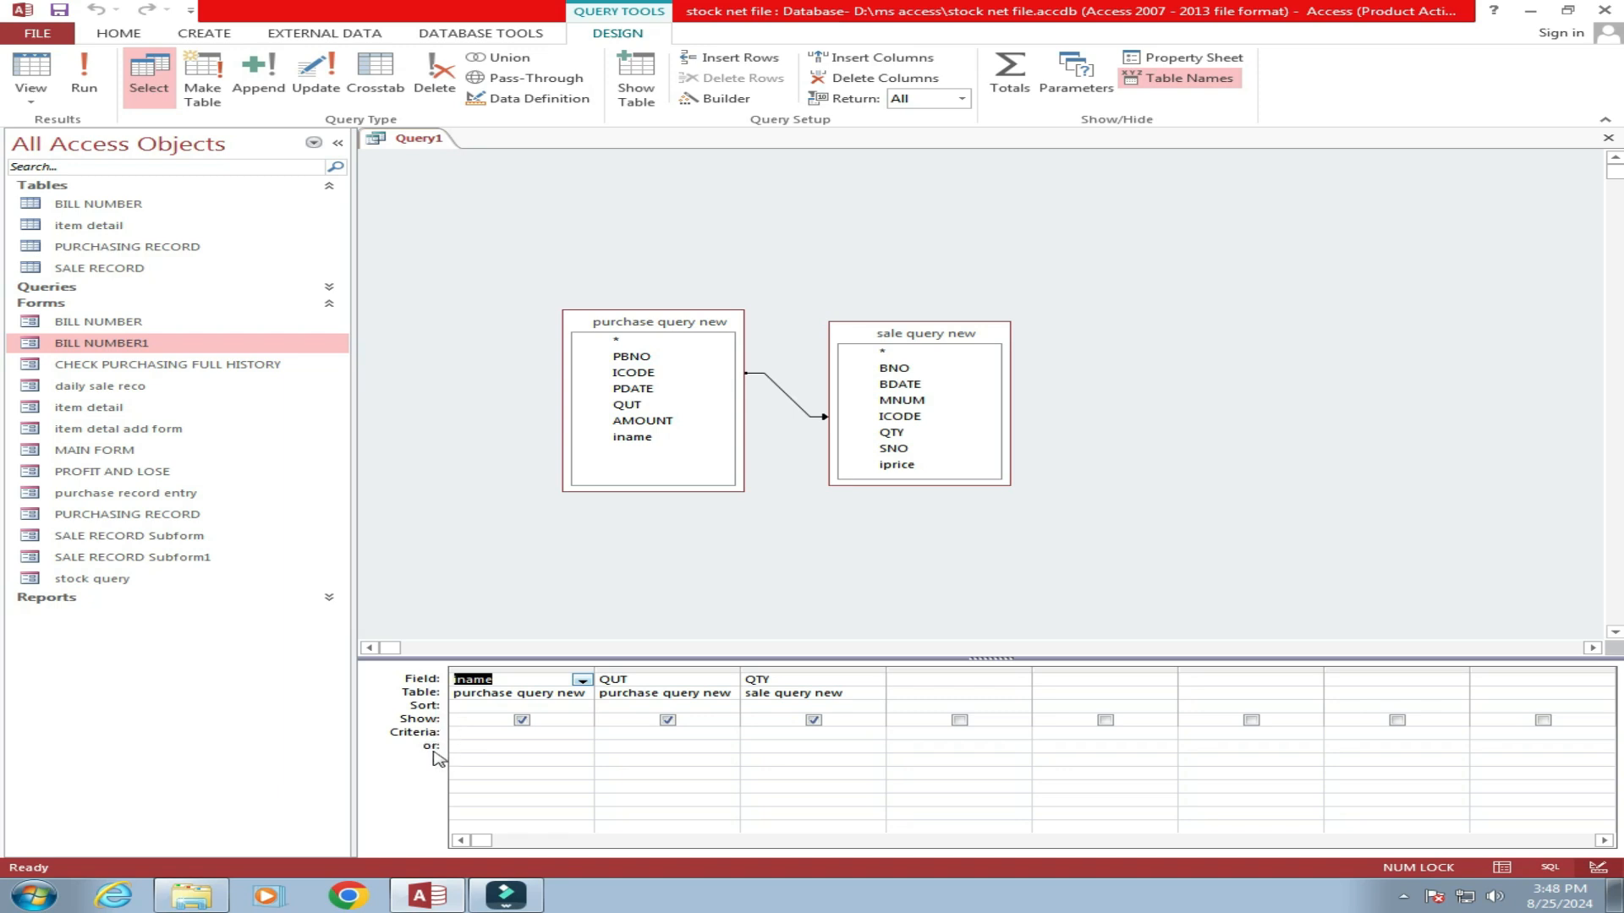
click(1004, 90)
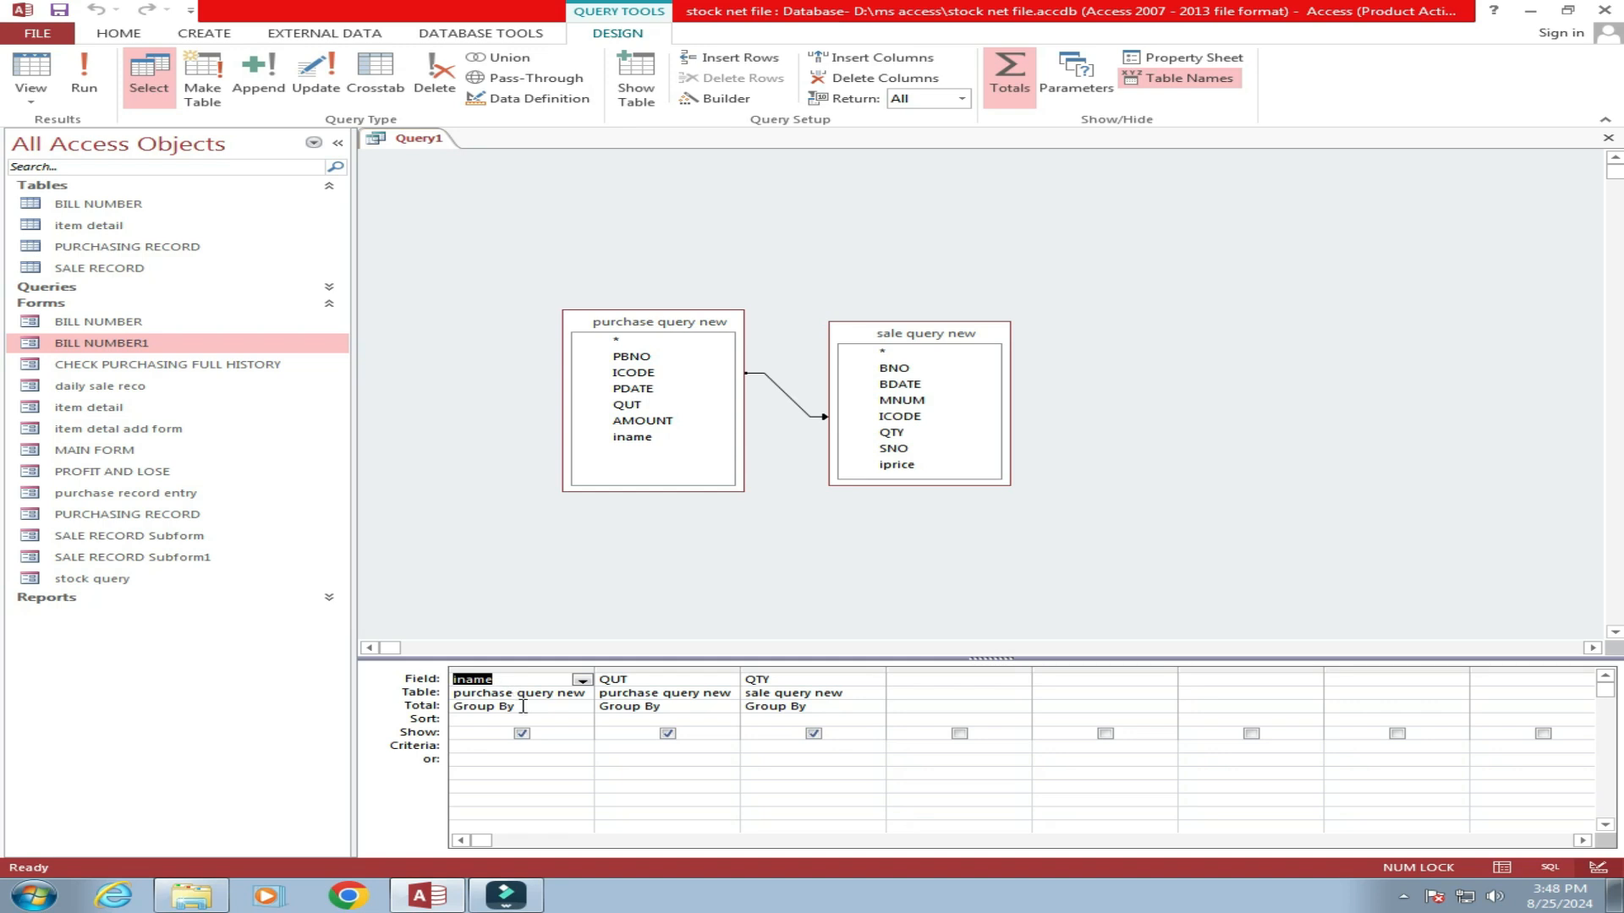
Set the totals of the QUT and QTY columns to Sum and run the query.
click(680, 706)
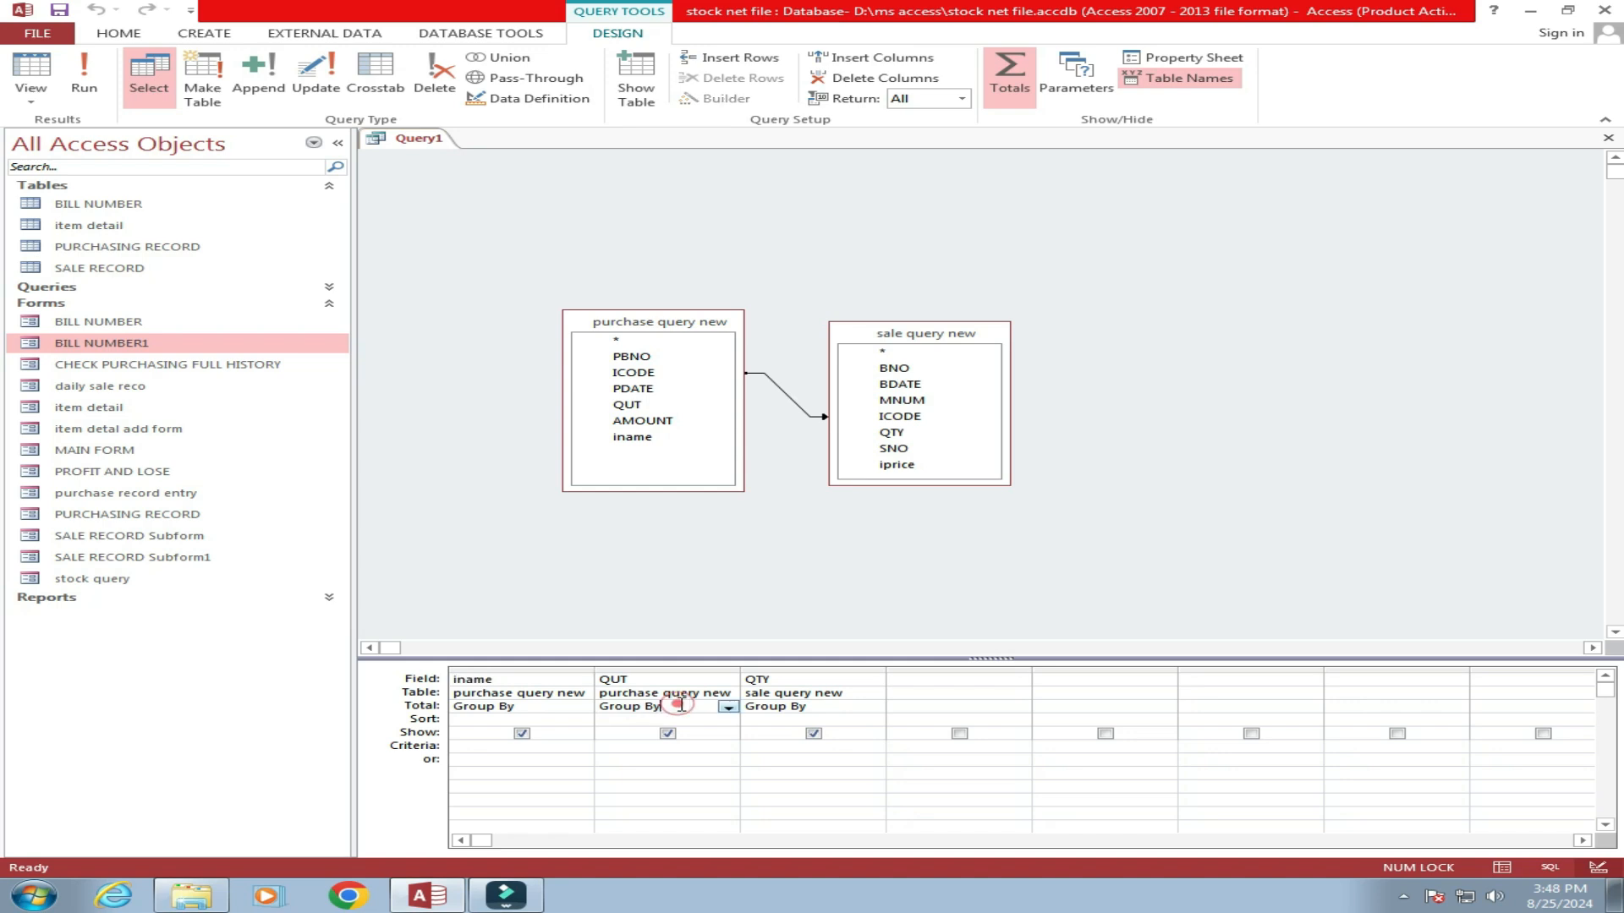
click(728, 706)
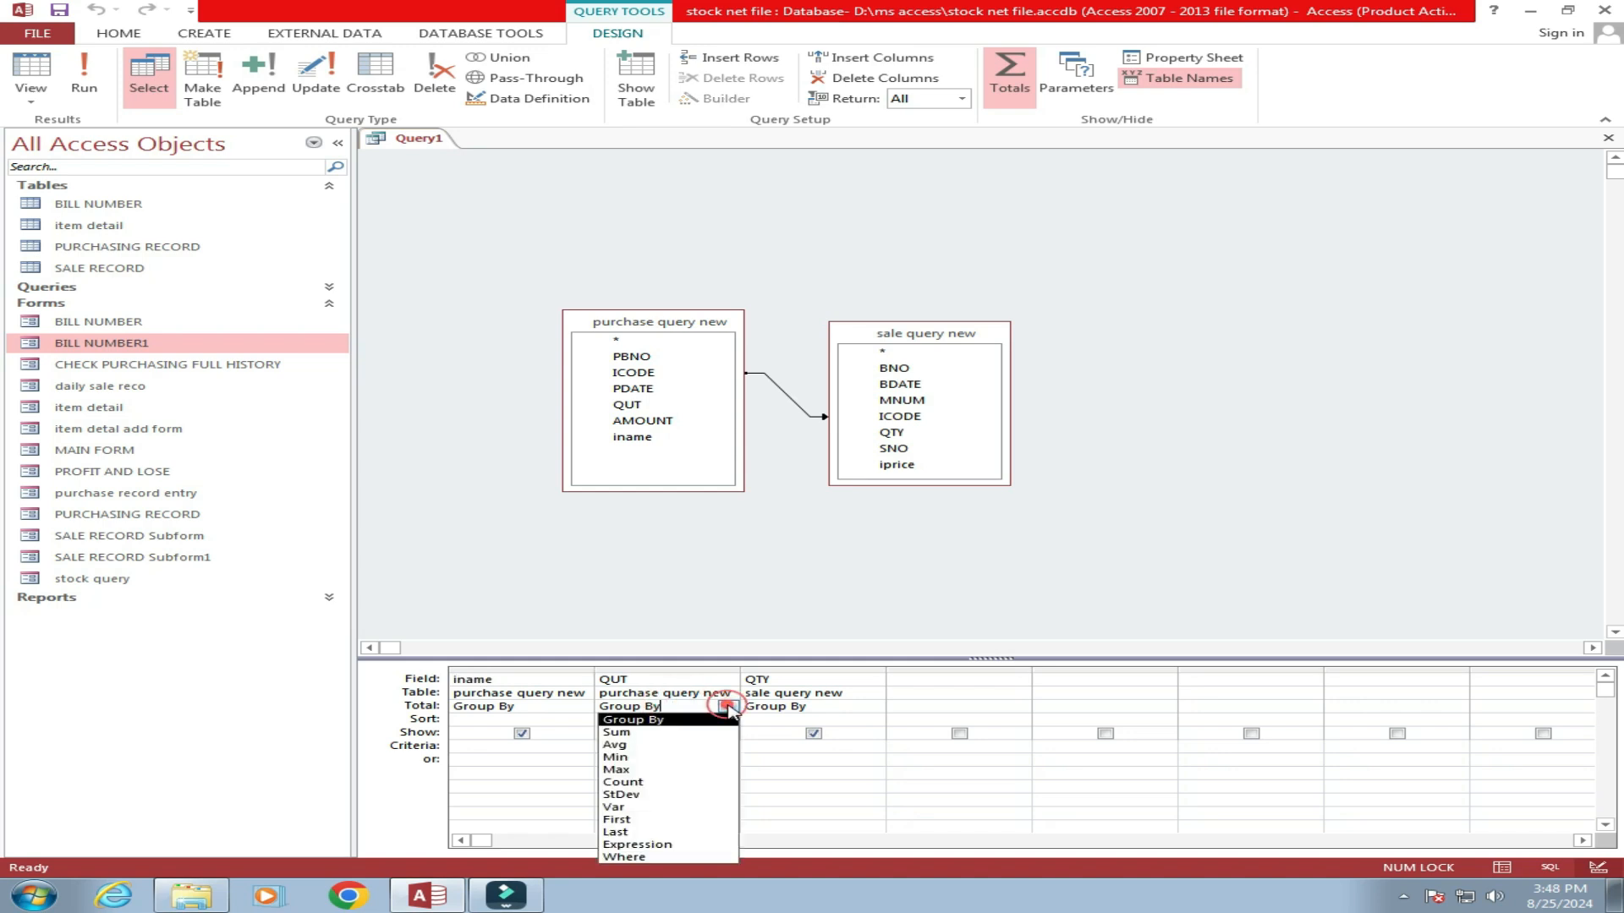
click(652, 732)
click(841, 706)
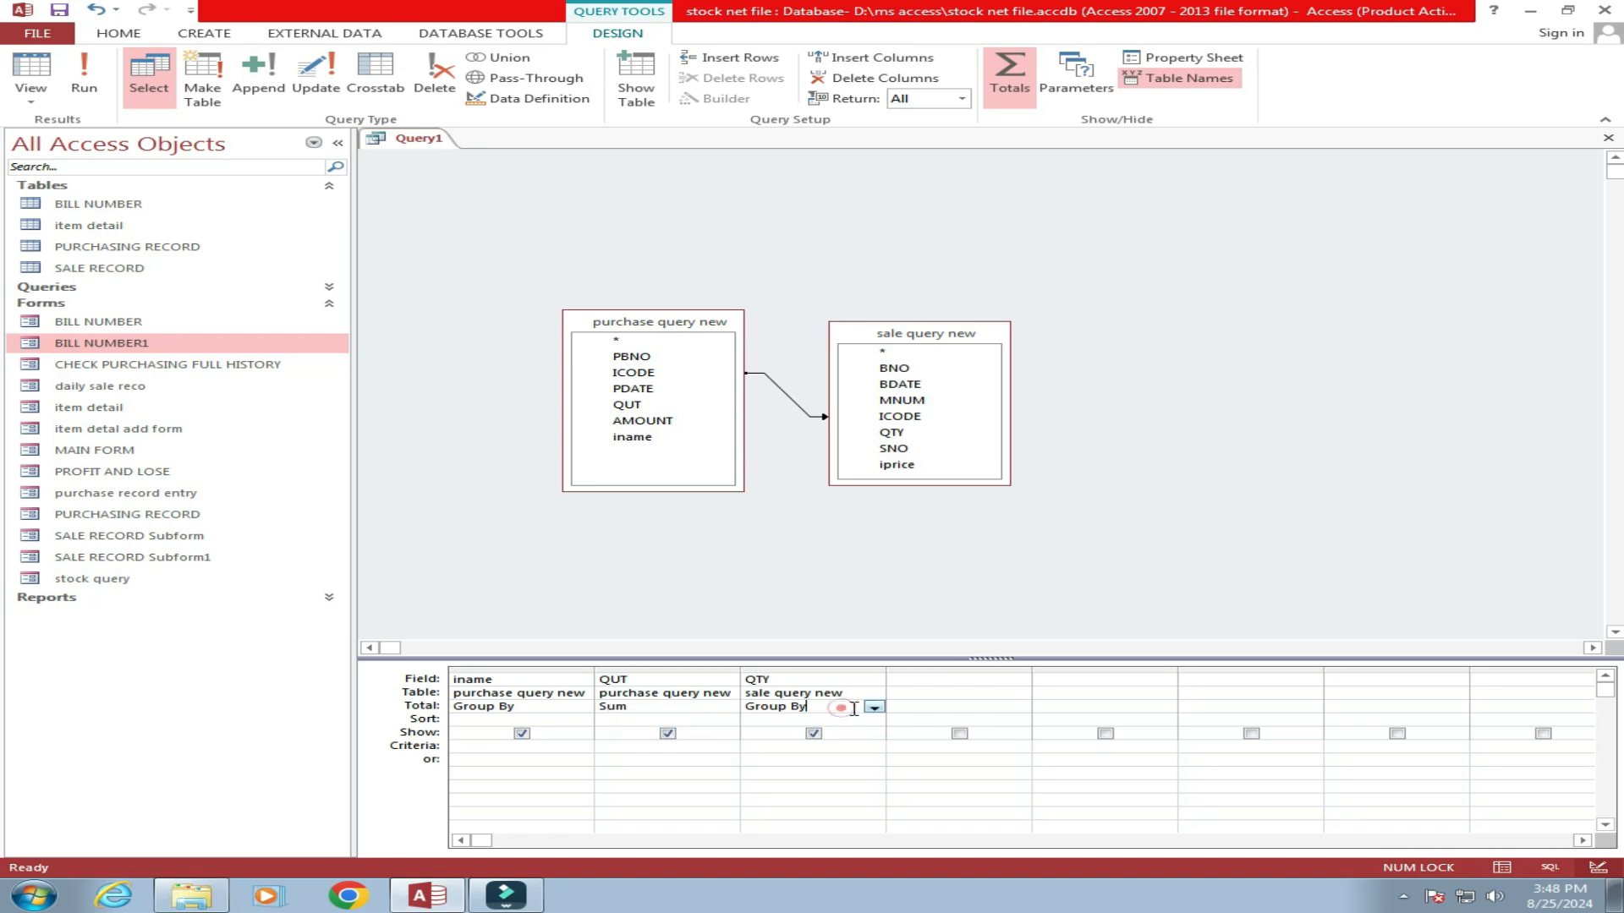
click(877, 708)
click(791, 732)
click(81, 81)
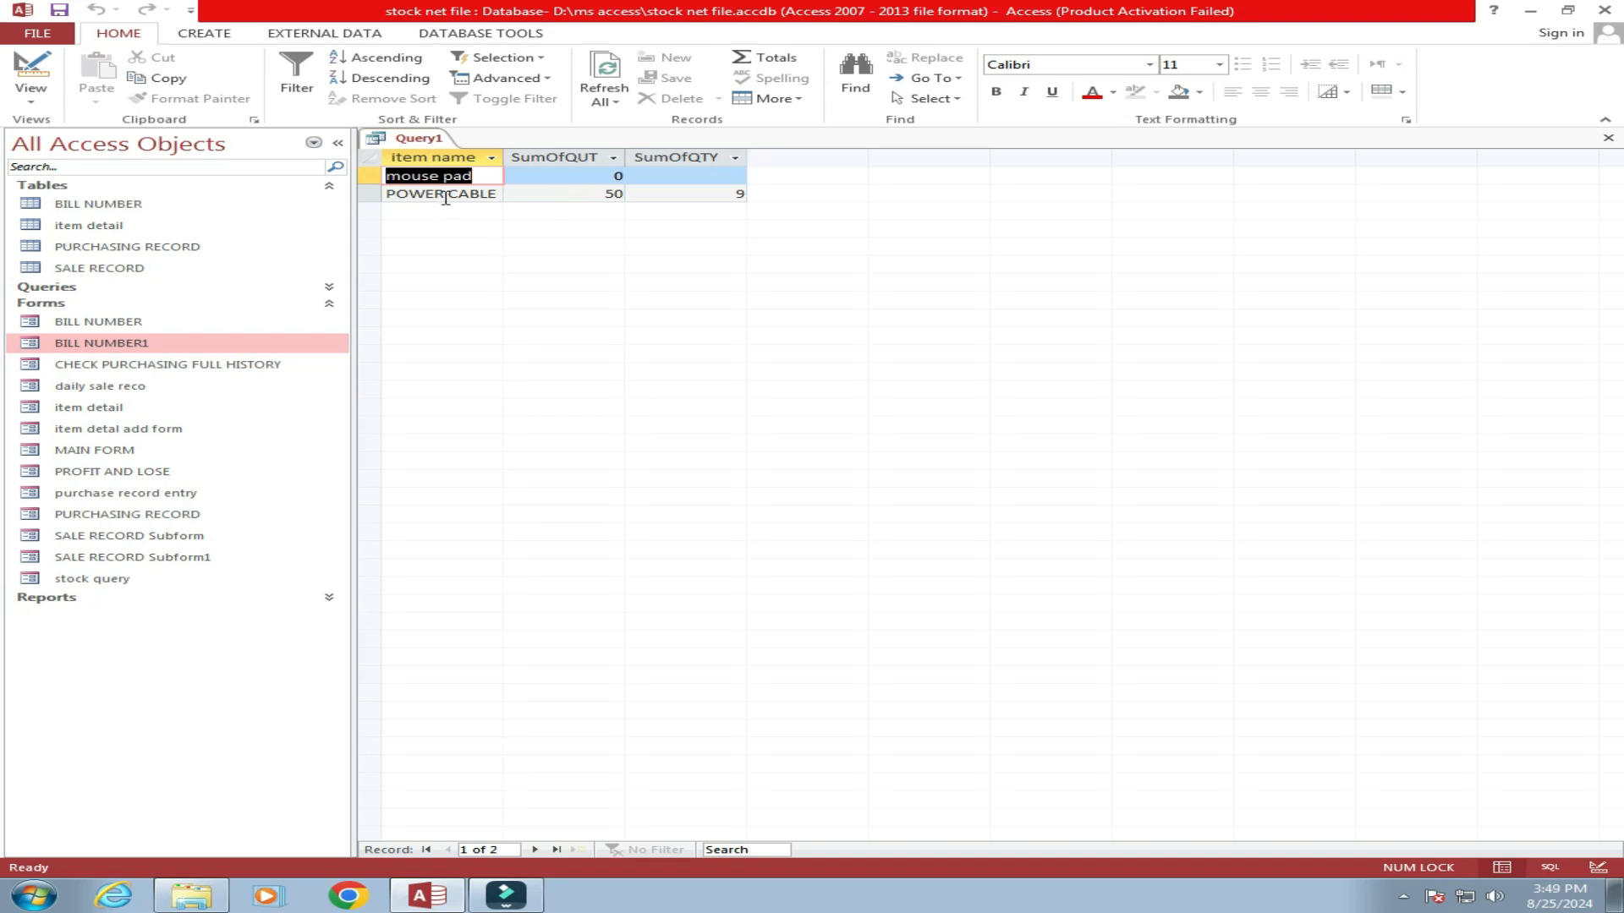
Widen the empty fourth column in the query design, enter the calculated field stock: [qut]-[qty] there and run the query.
right_click(419, 139)
click(484, 225)
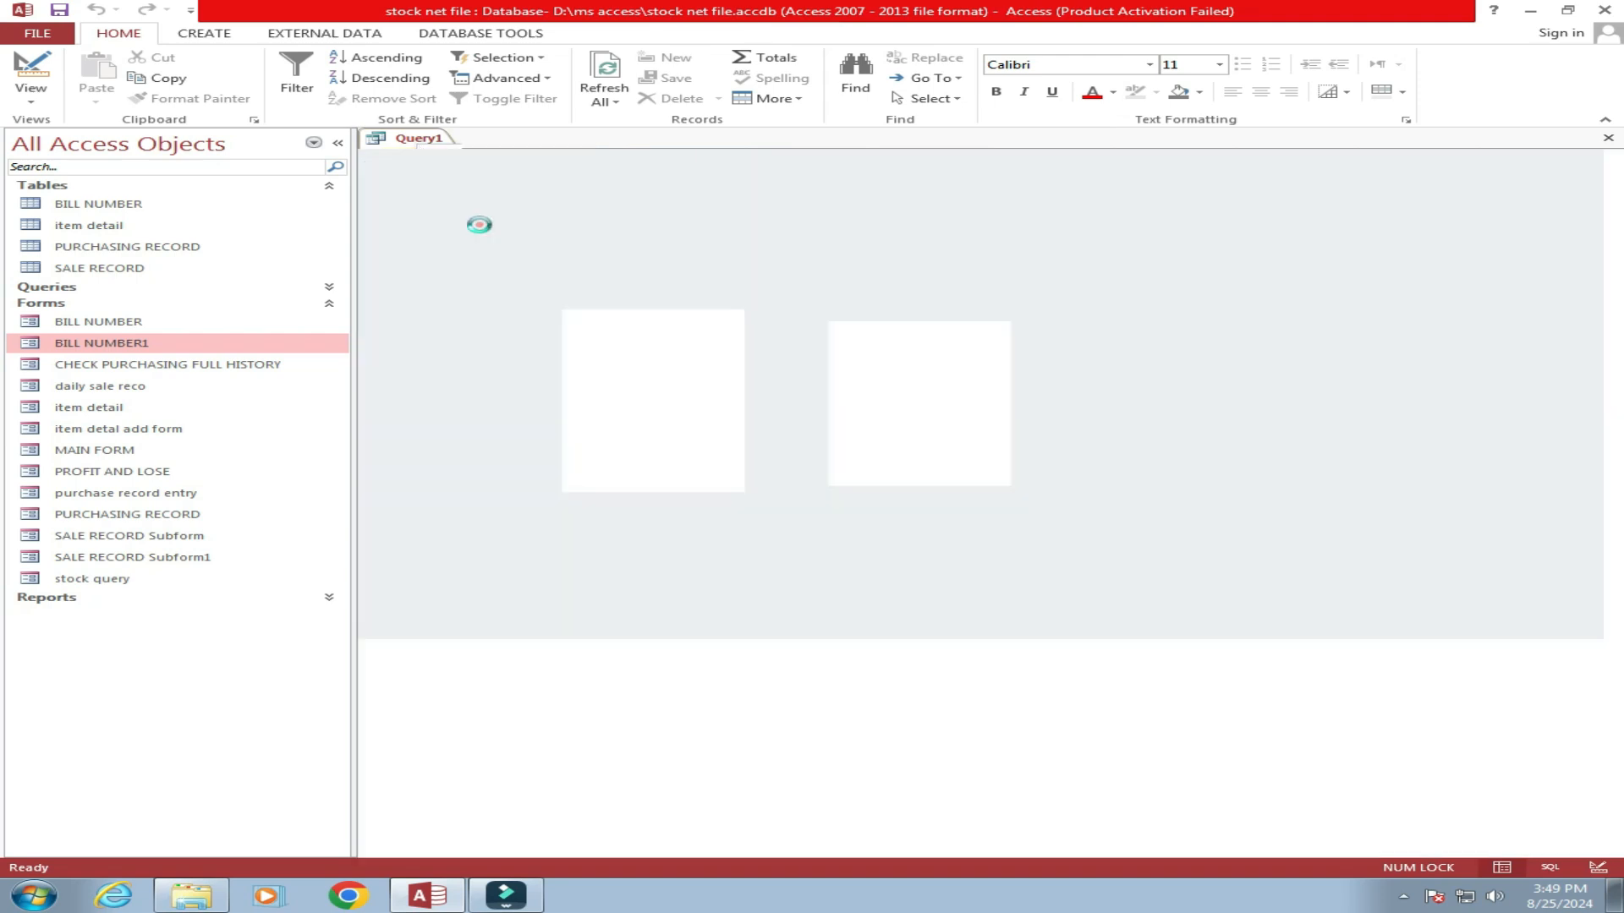
click(904, 681)
click(933, 680)
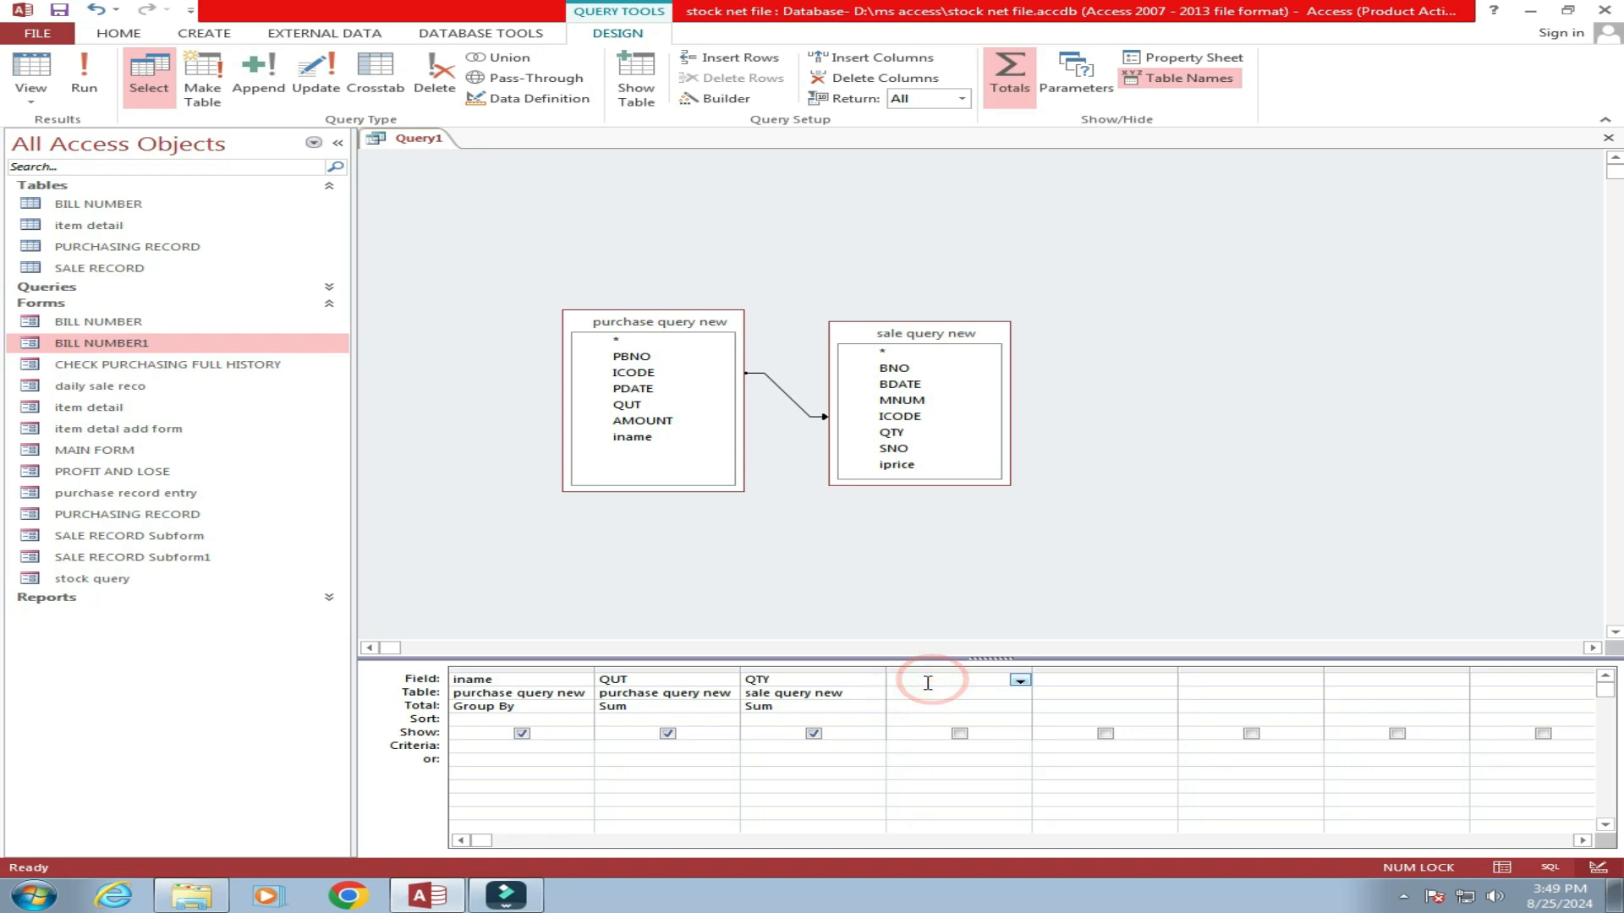
text(s)
key(BackSpace)
drag(1031, 672, 1356, 676)
click(1059, 680)
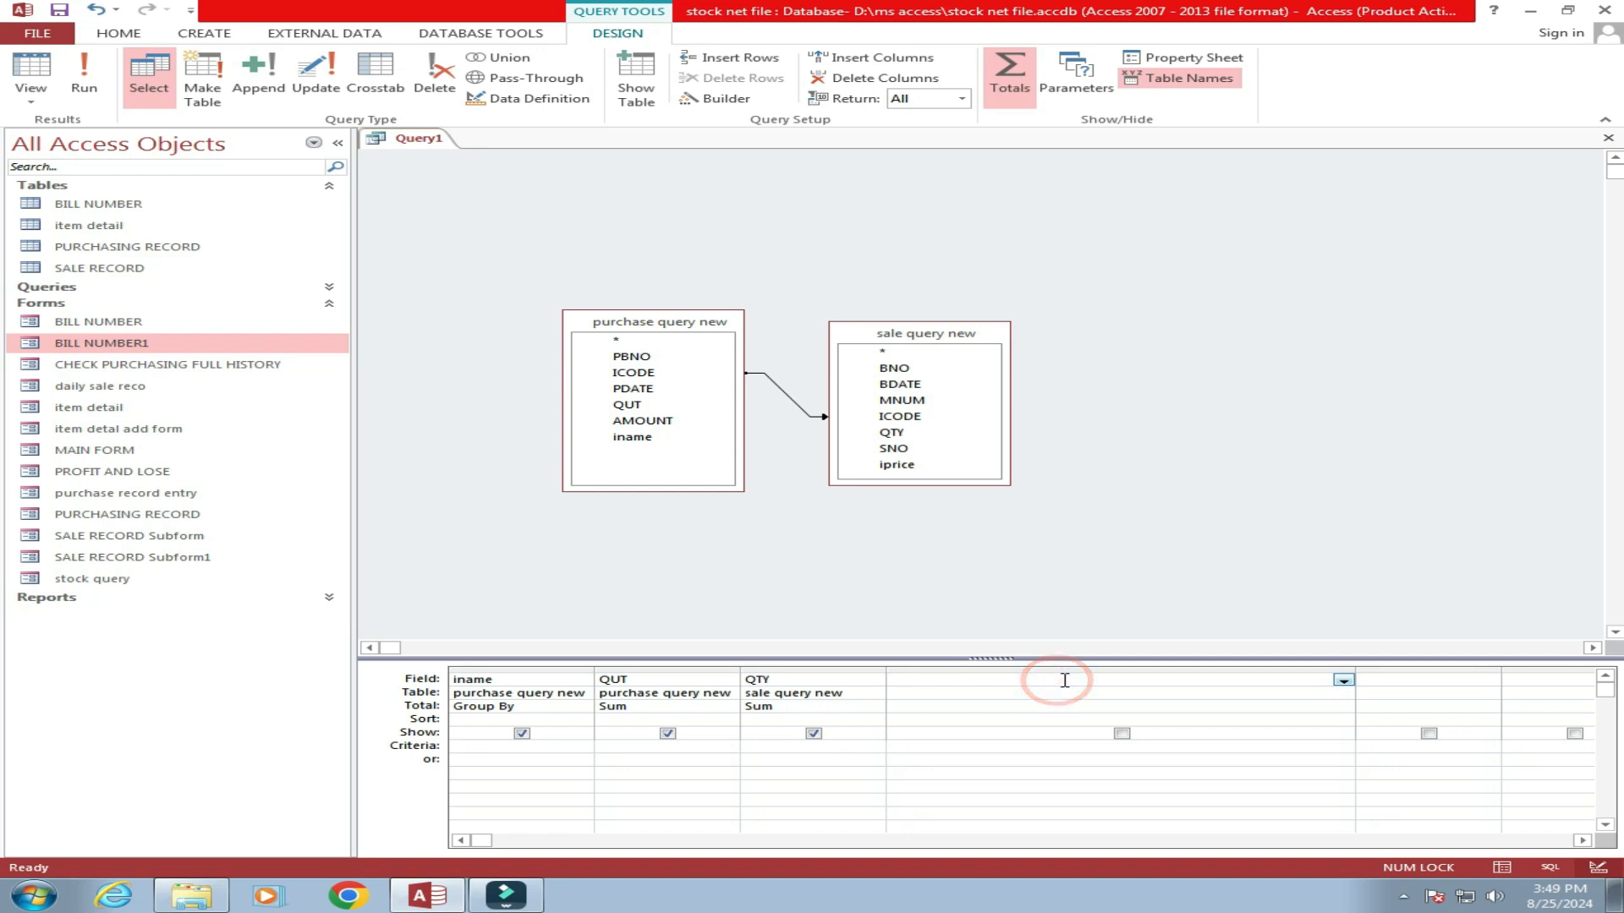
text(stock:[qut]-[qty)
click(85, 72)
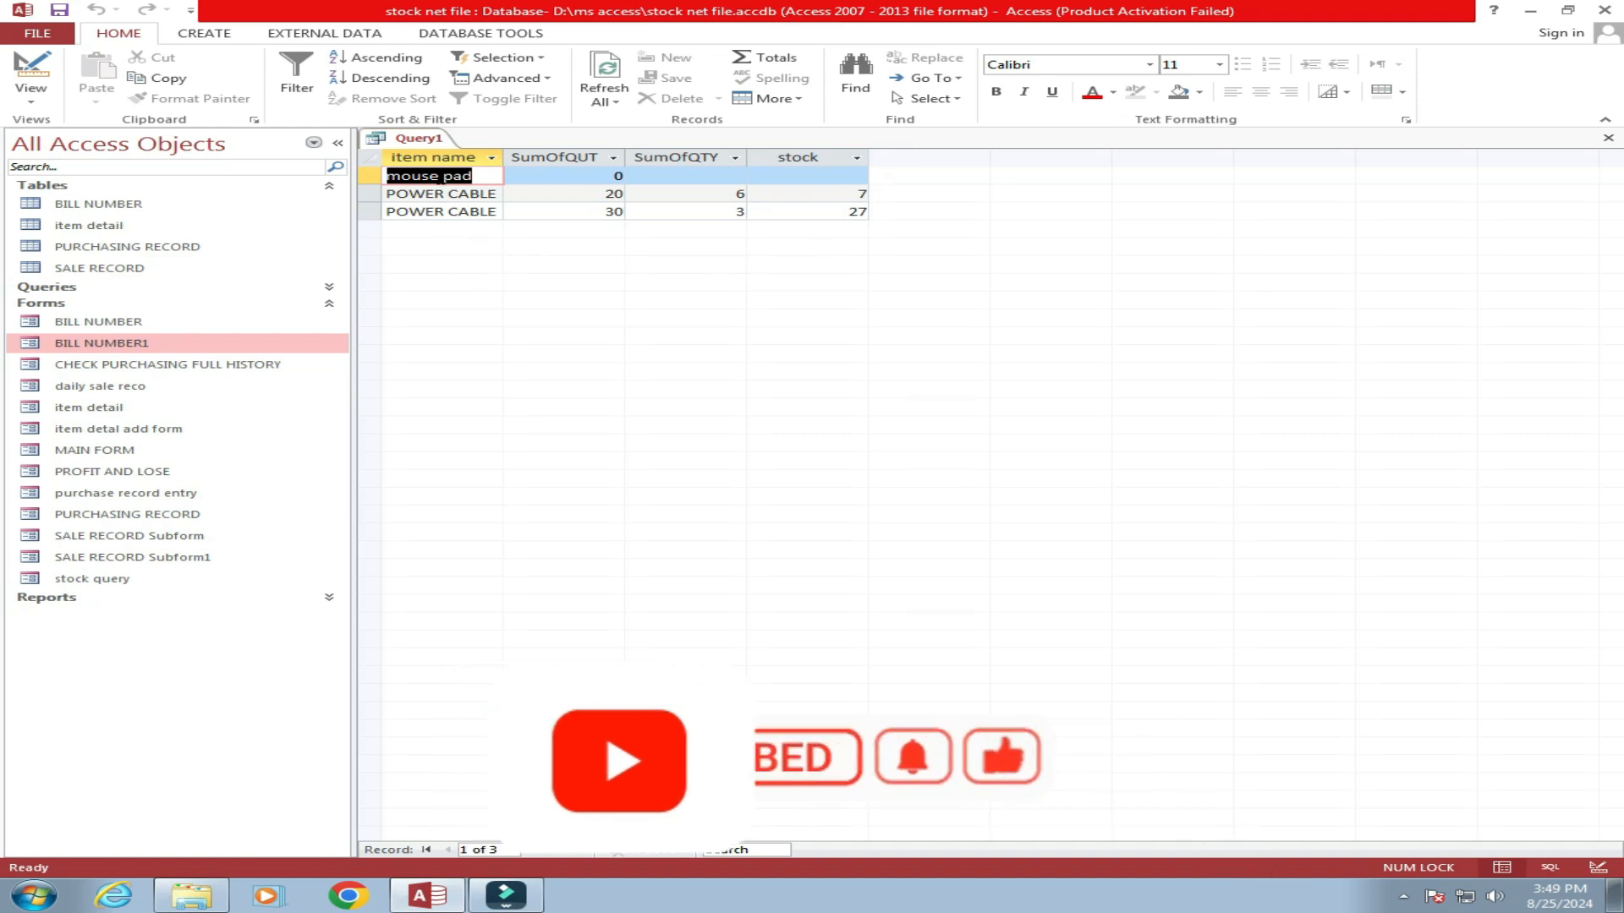
Return to the query design, set the stock column's total to Expression and try to run the query.
right_click(420, 140)
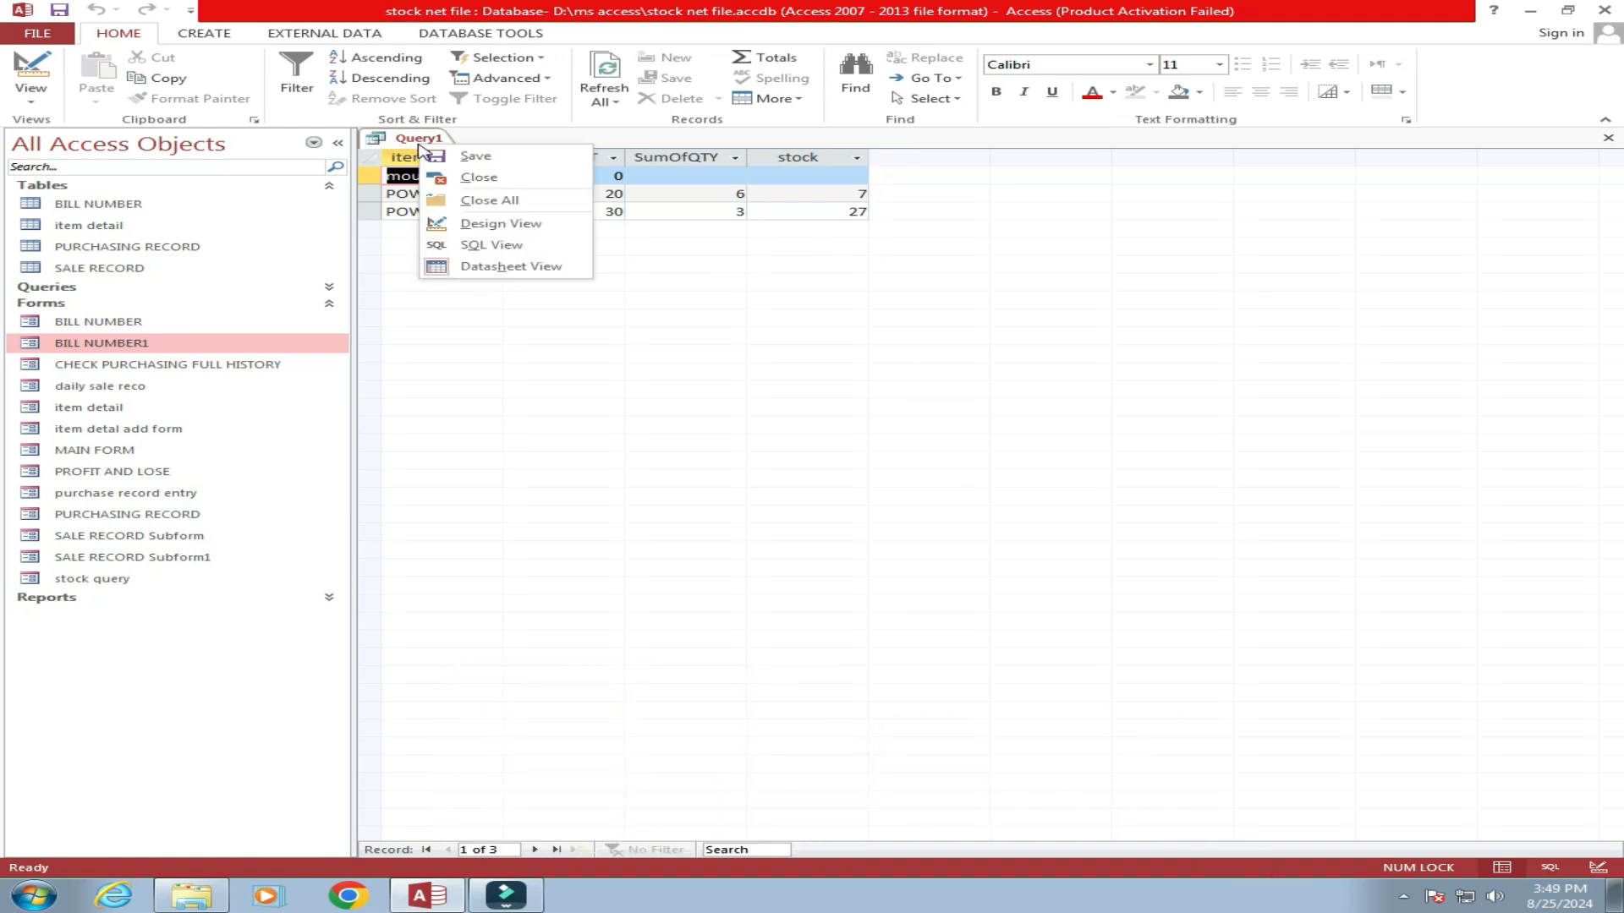
click(766, 306)
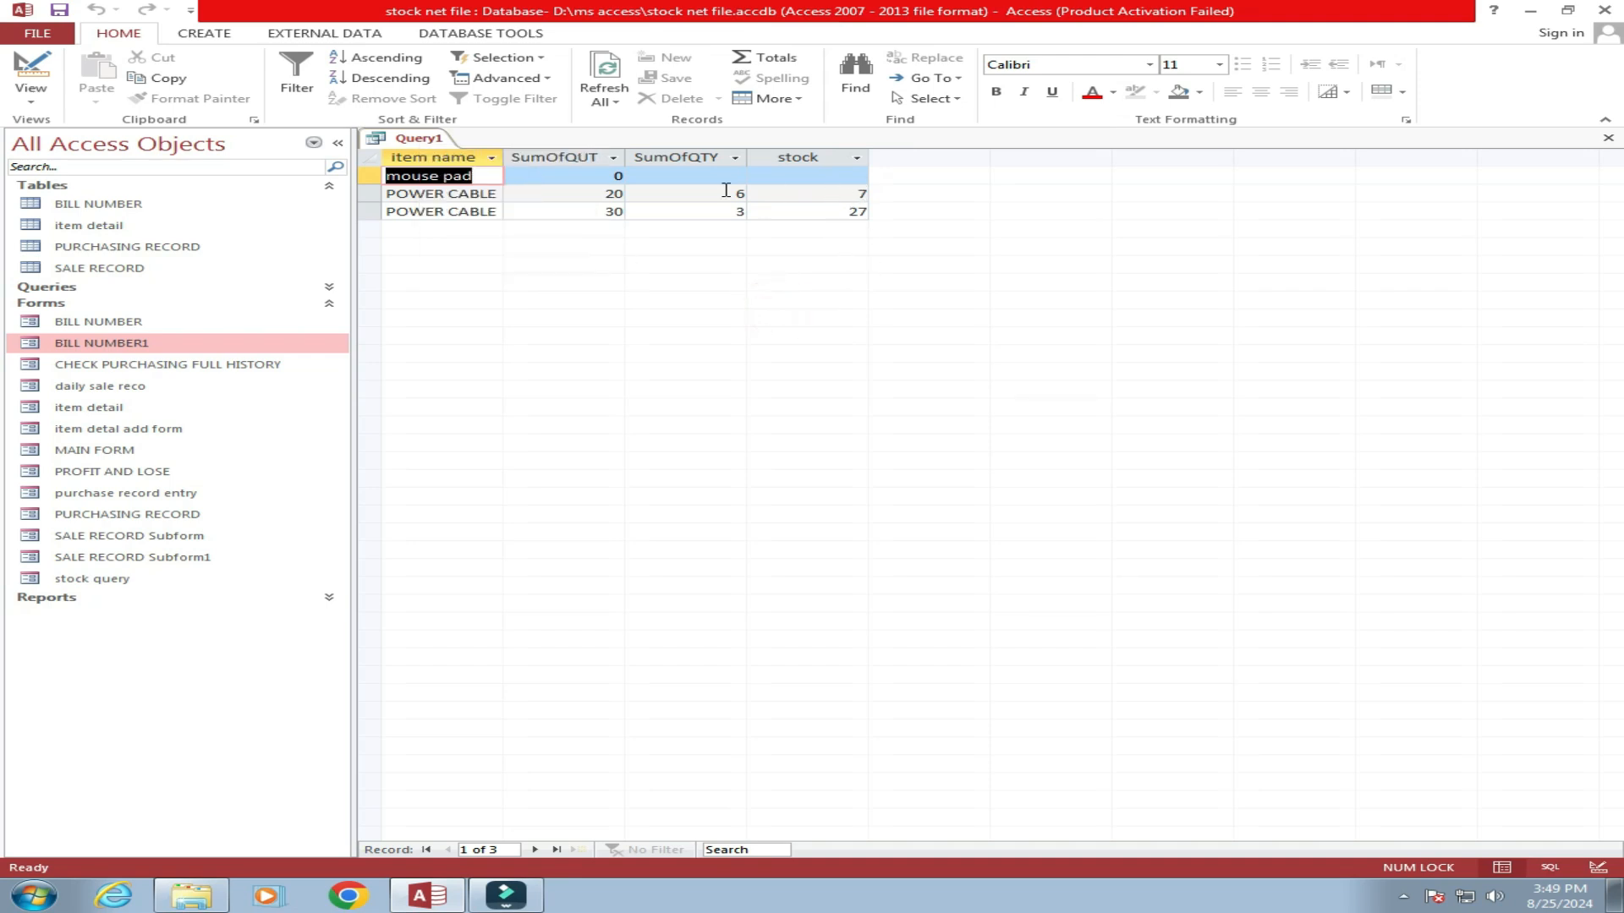
right_click(414, 143)
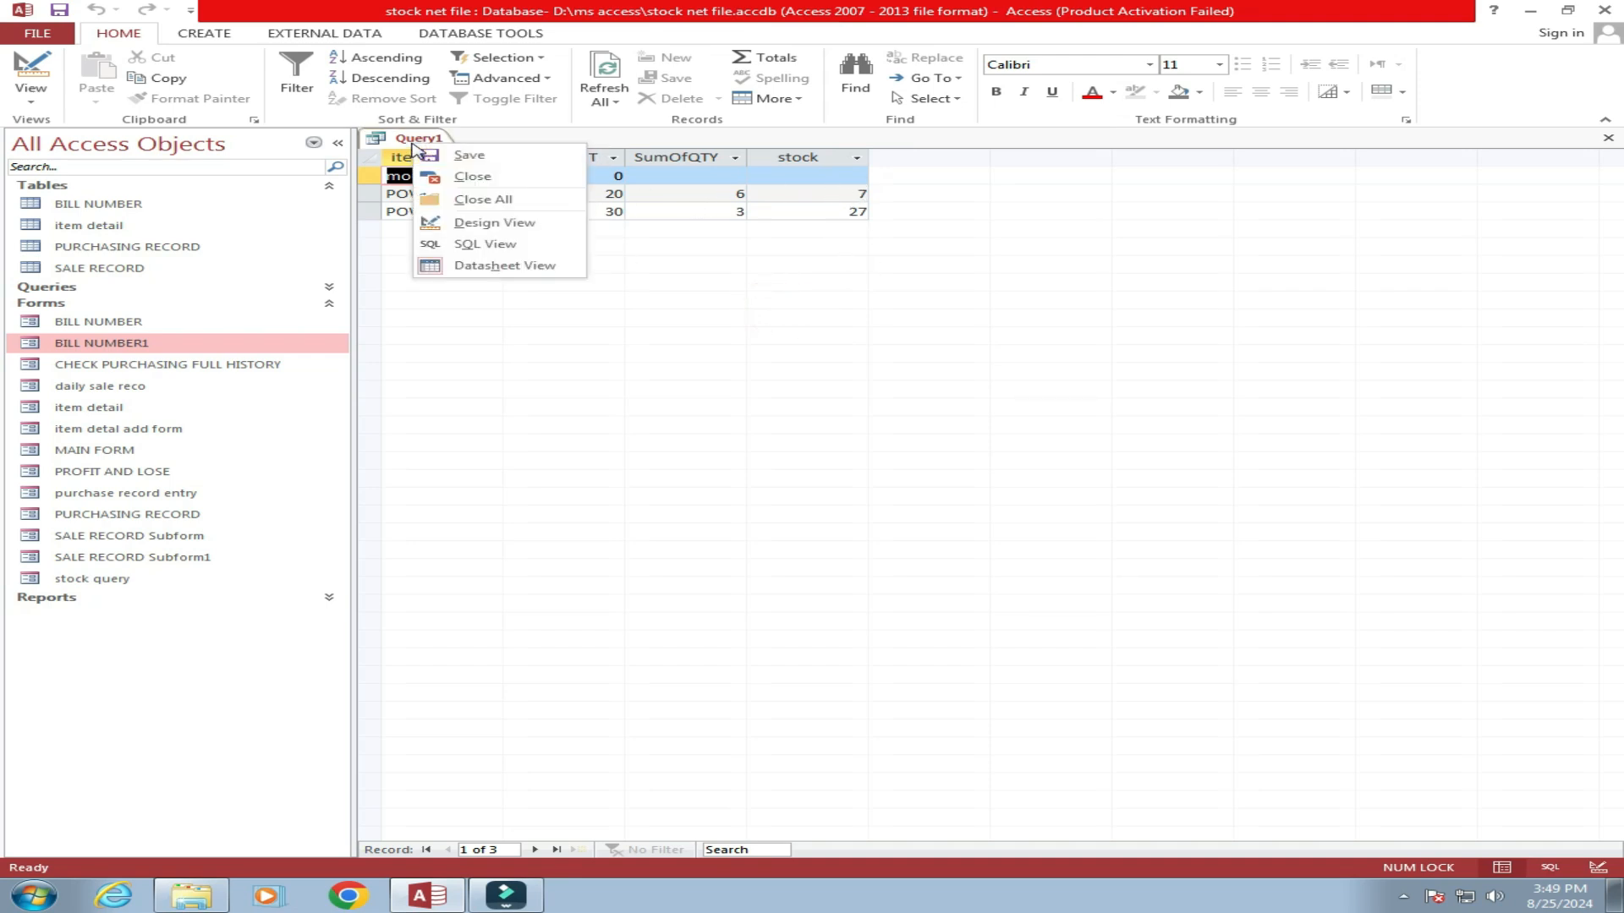
click(495, 224)
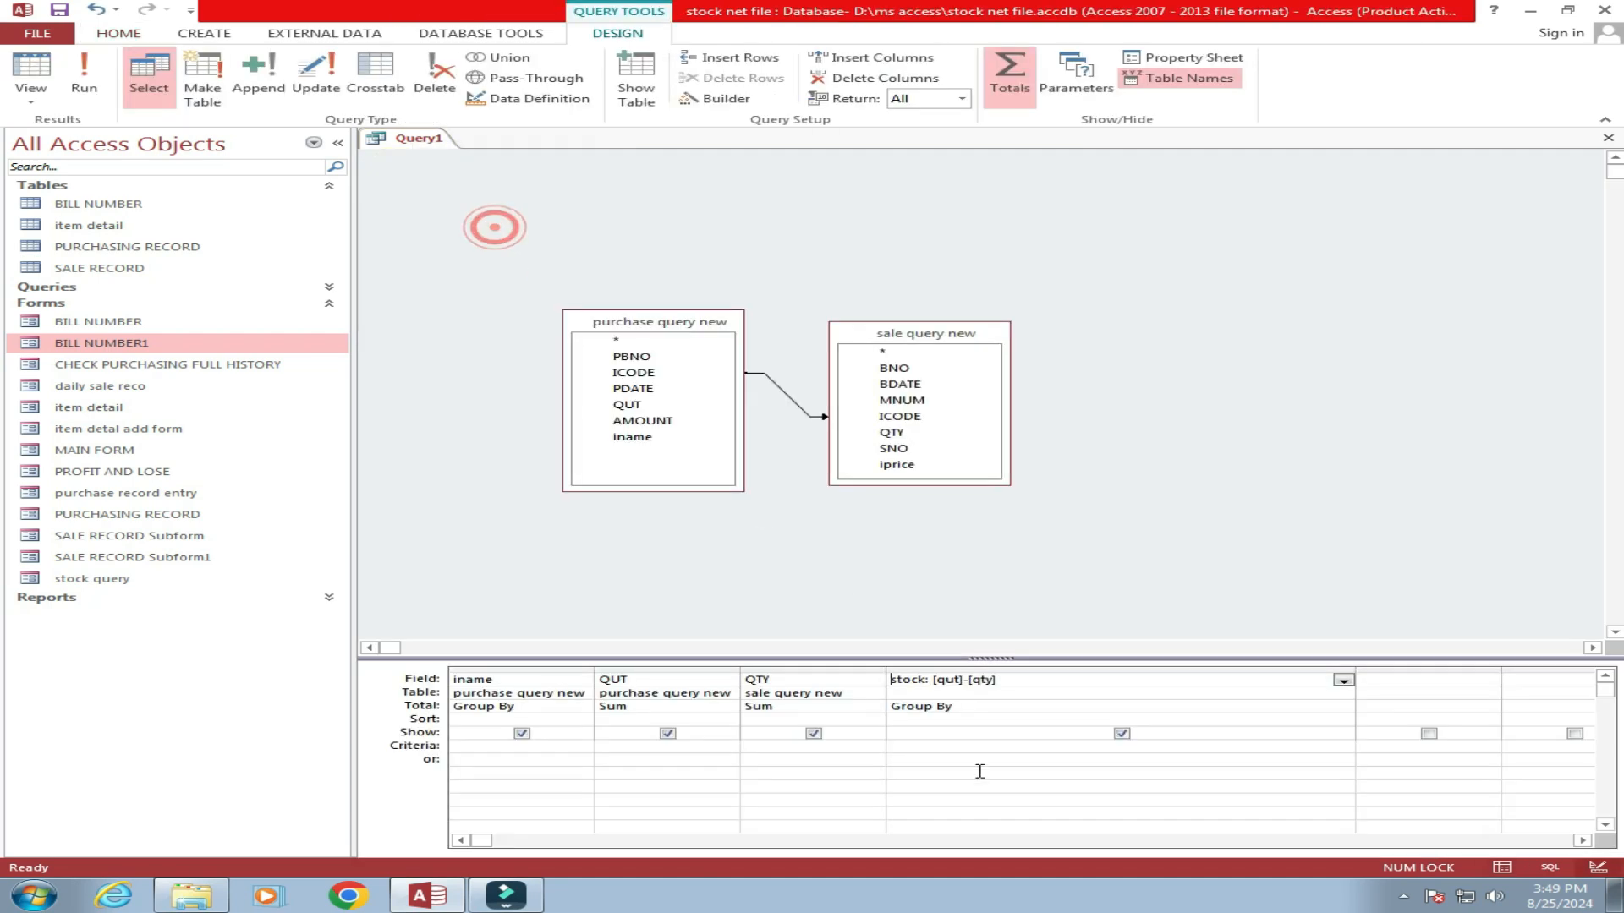
click(966, 711)
click(1343, 707)
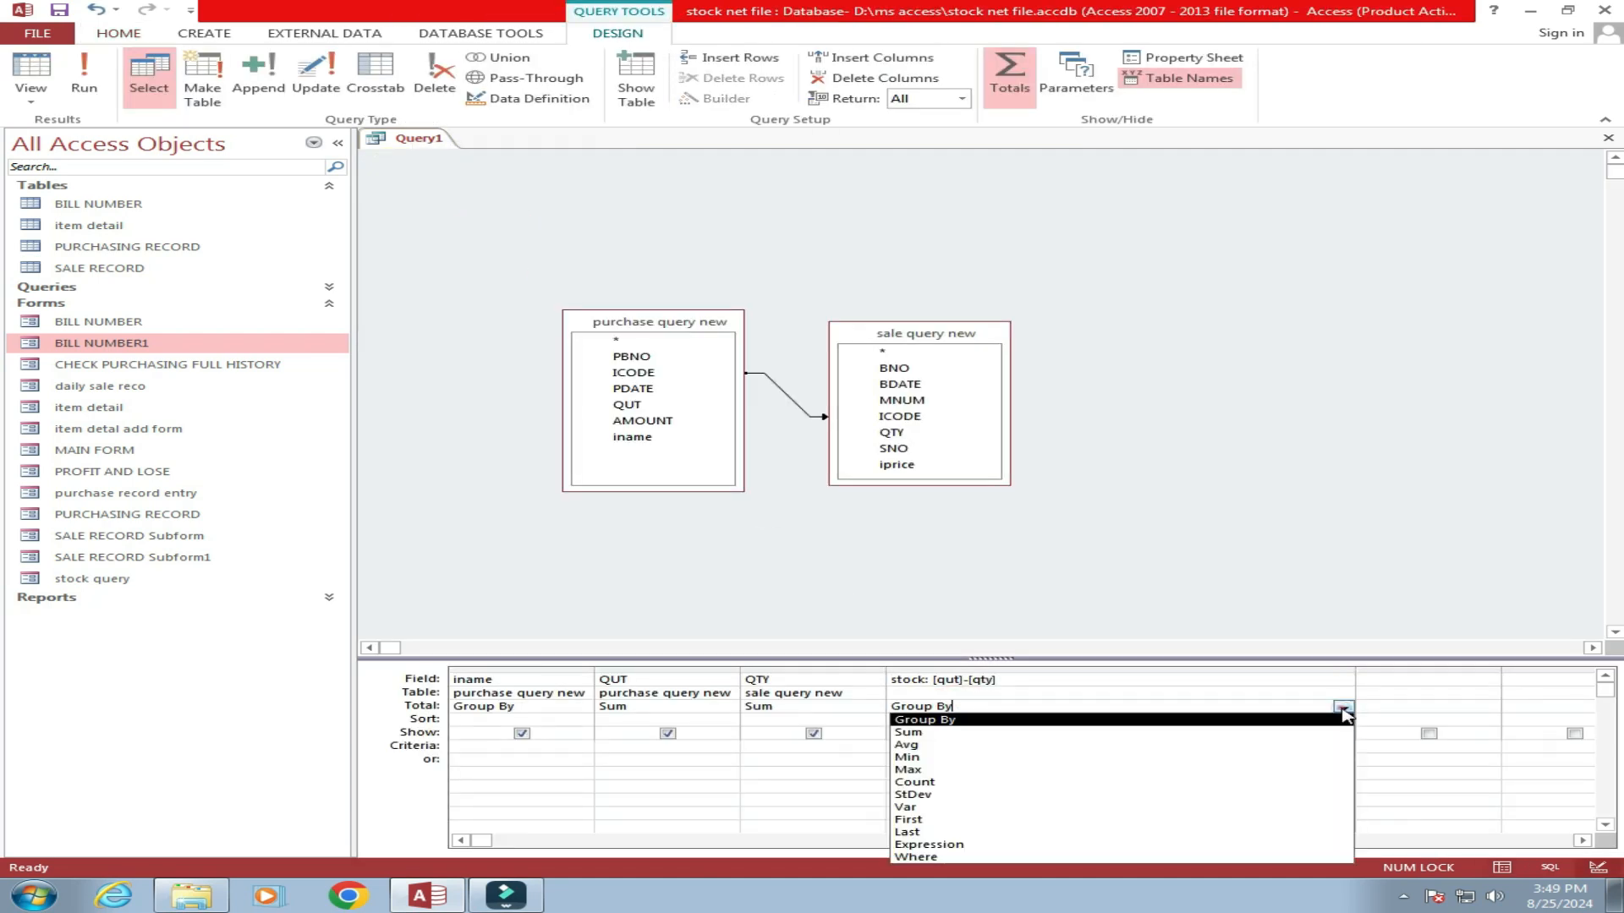
click(965, 844)
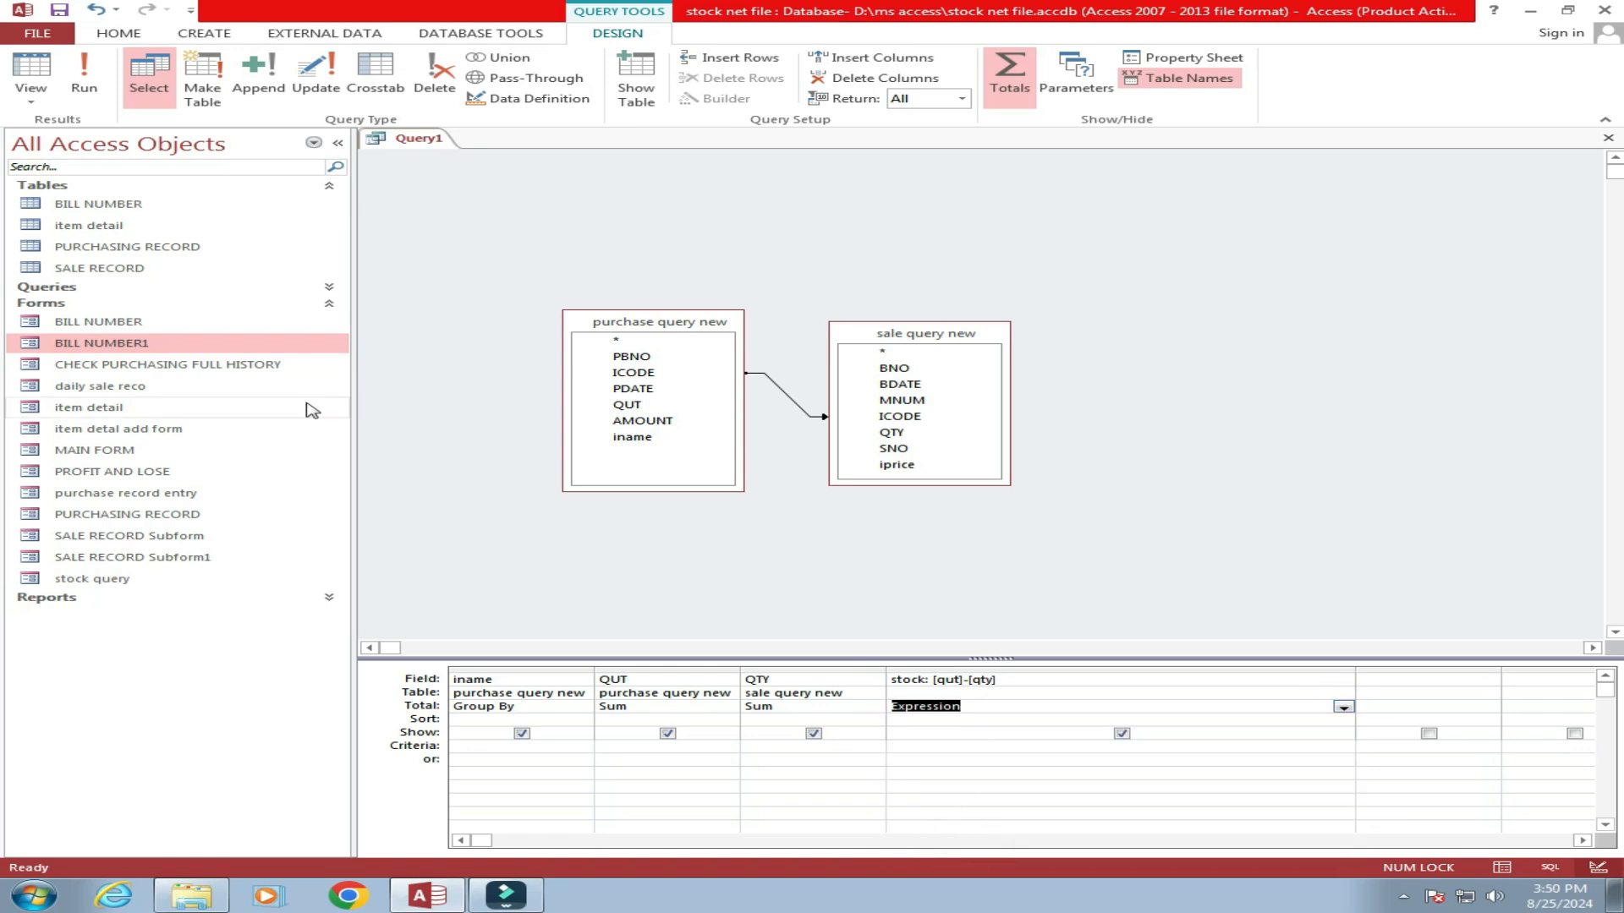
click(88, 87)
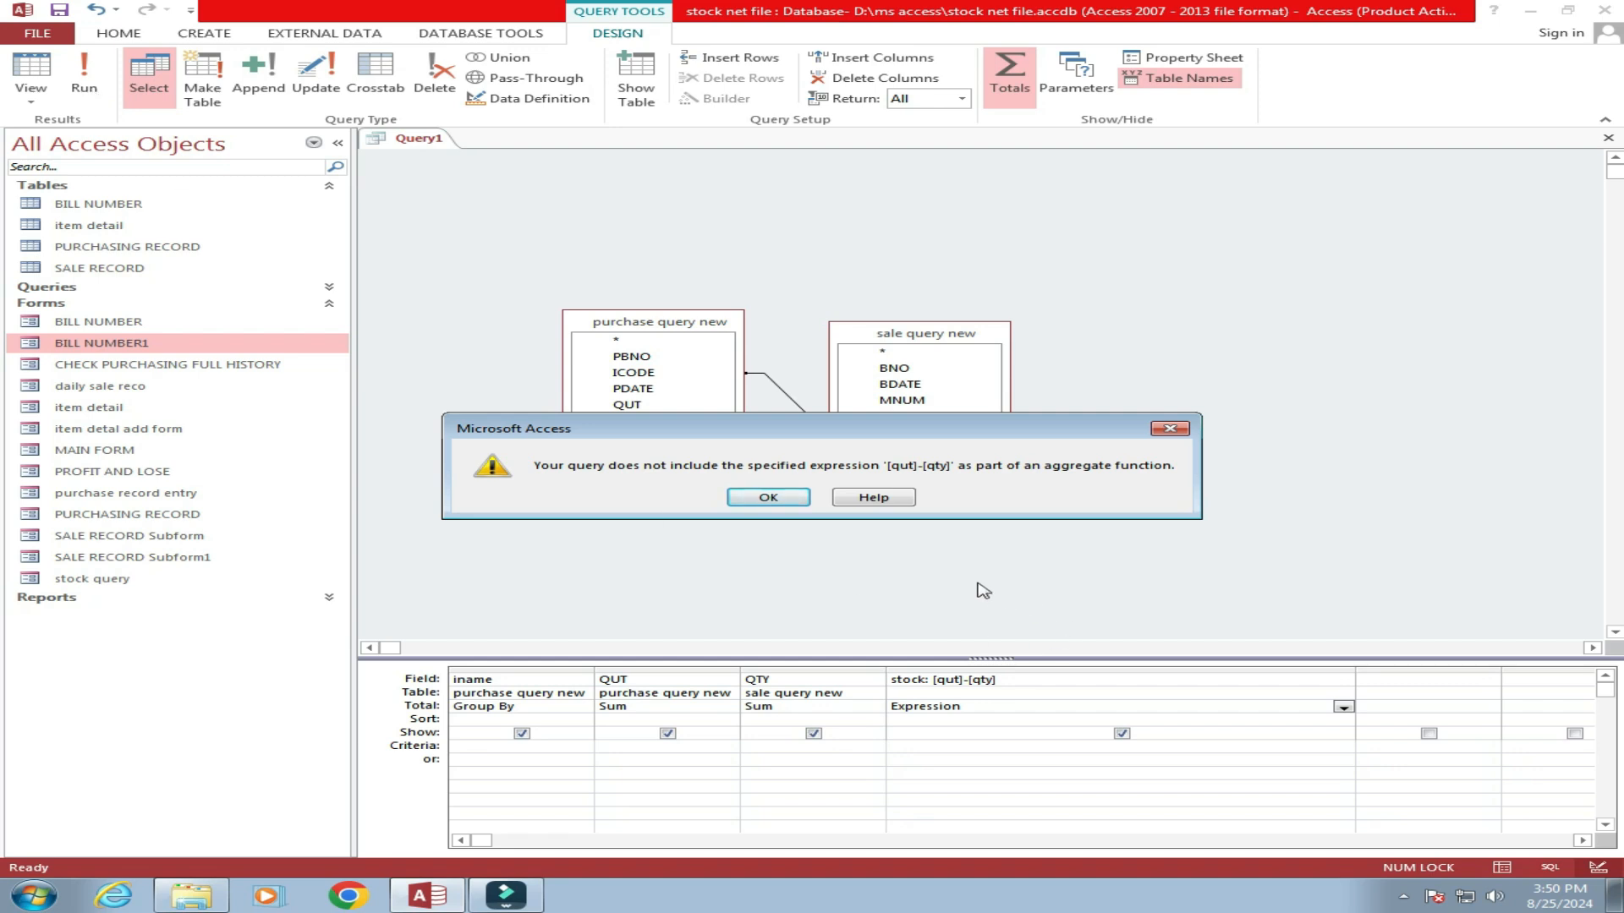
click(800, 505)
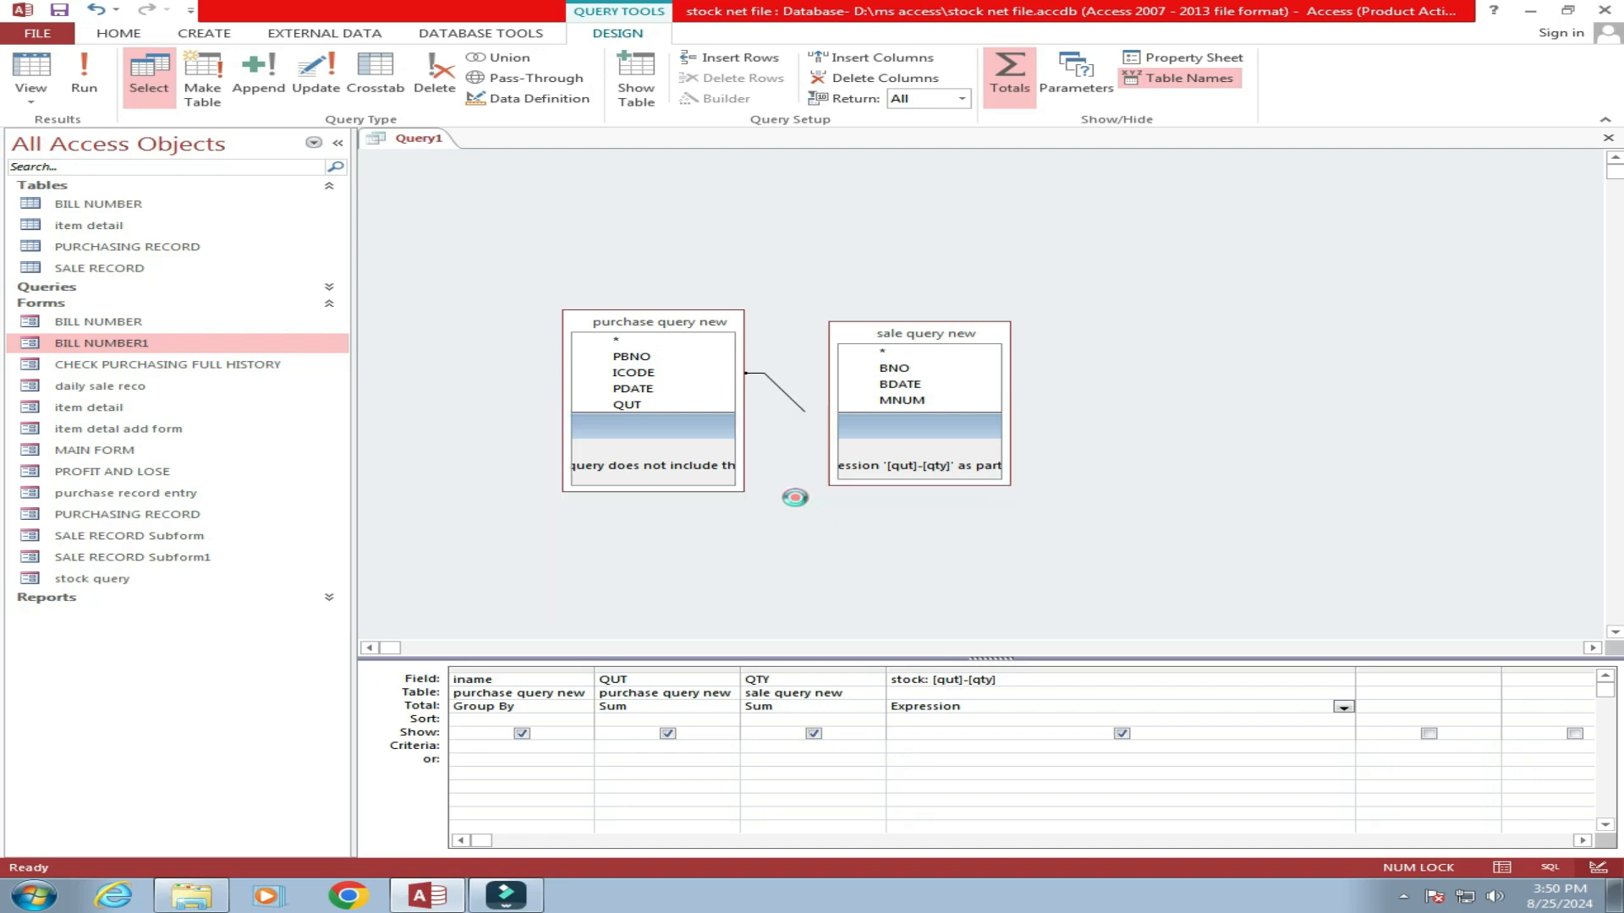
Wrap the stock calculation in a sum function so the field reads stock: sum([qut]-[qty]).
click(935, 680)
text(sum)
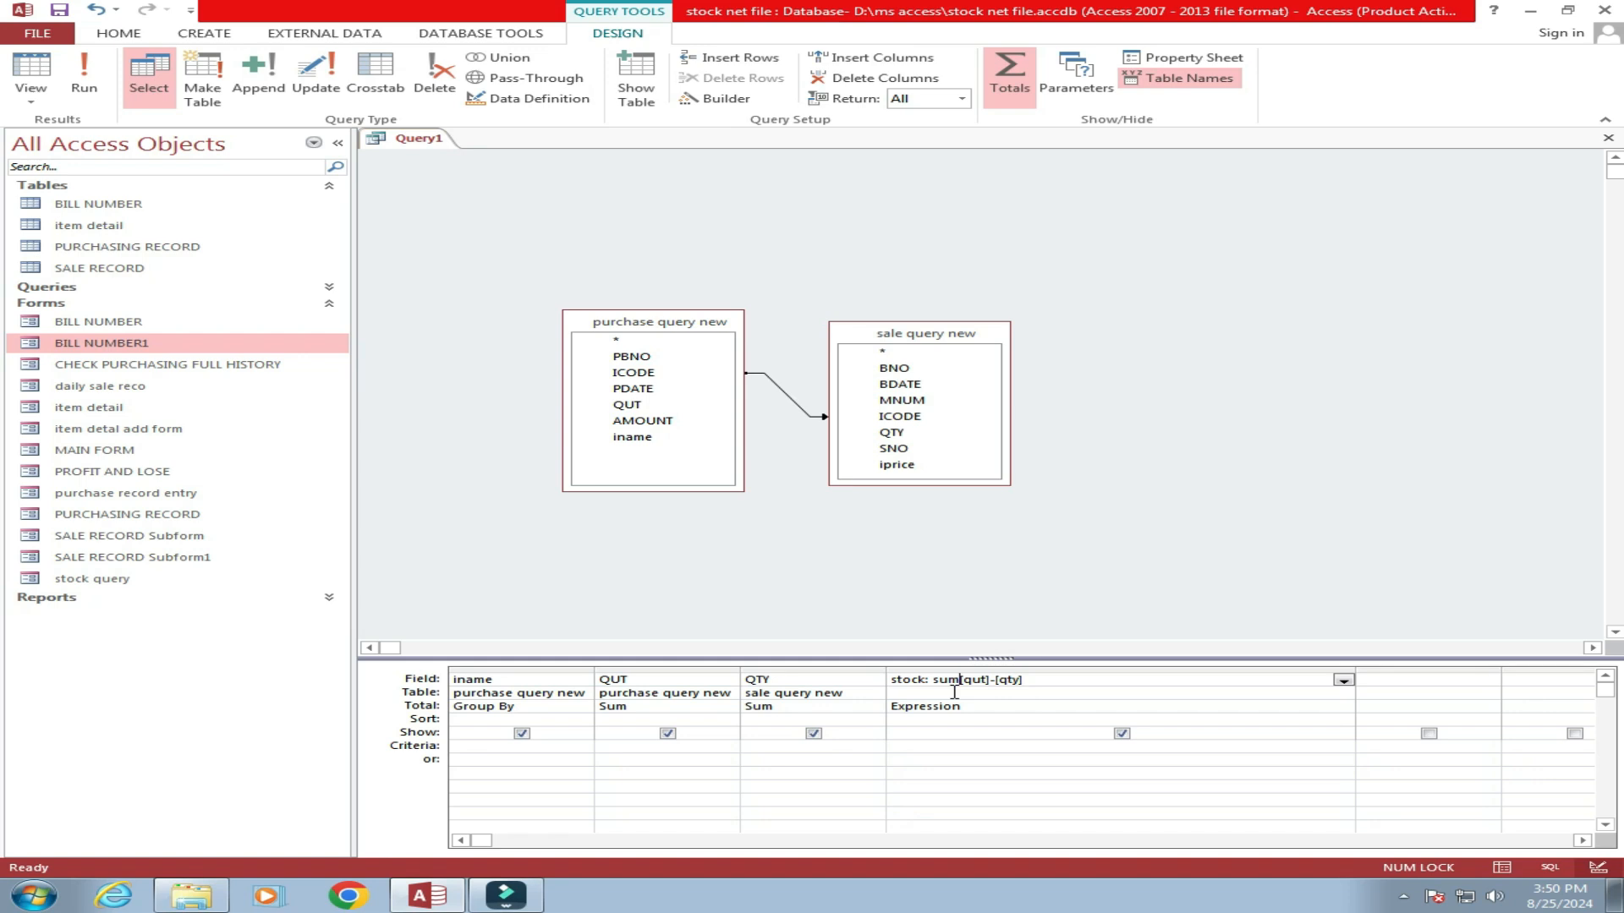
text(()
click(1060, 683)
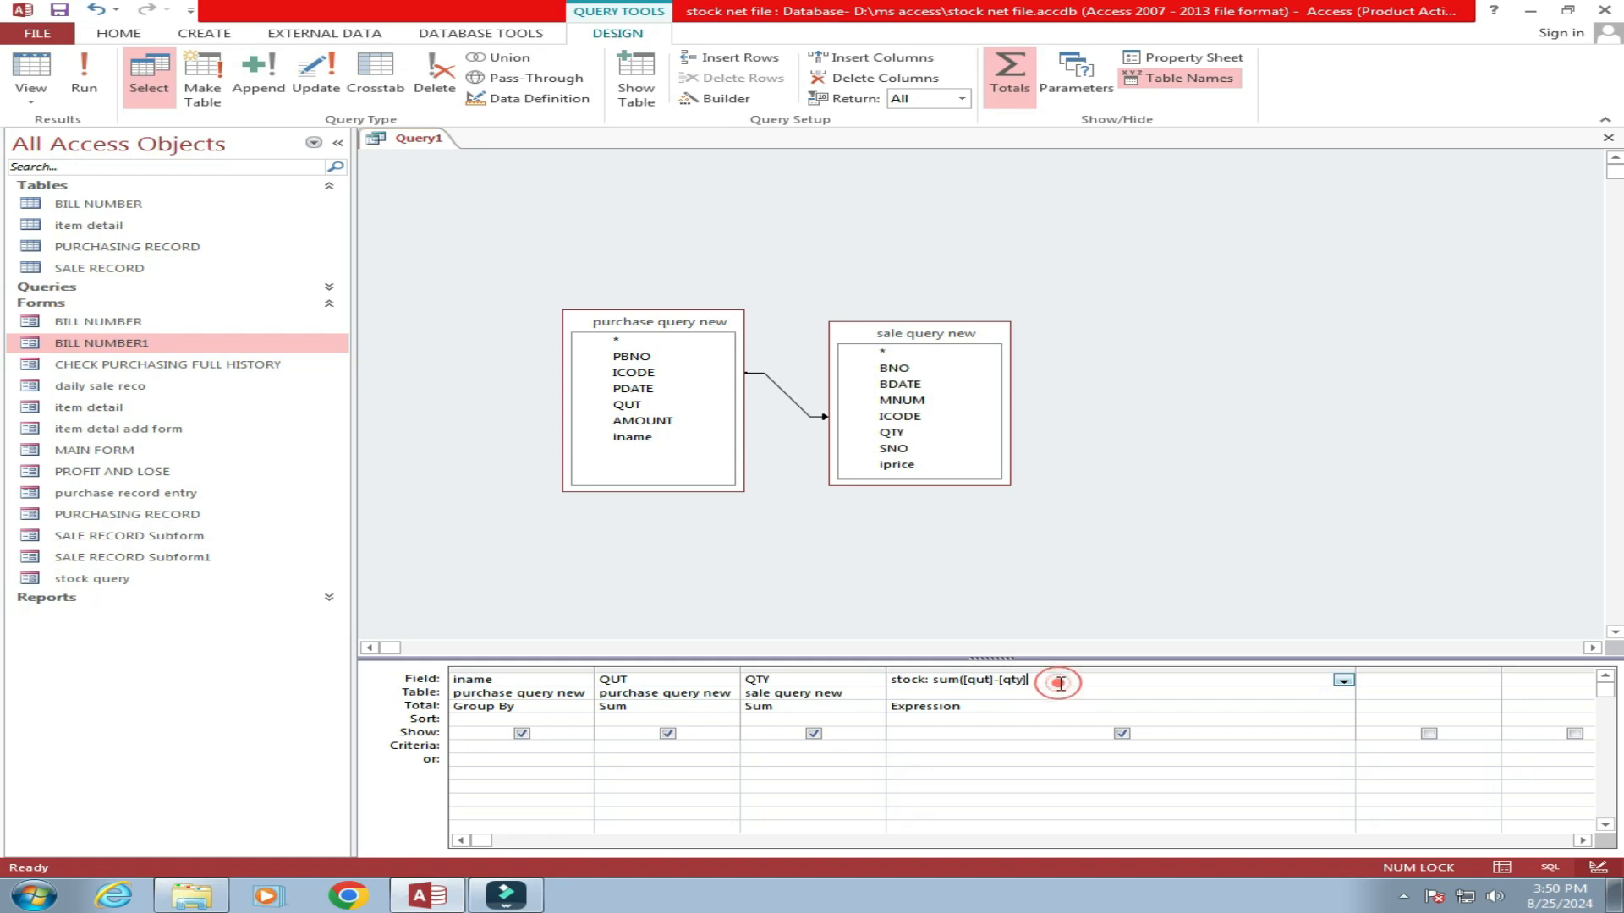
text())
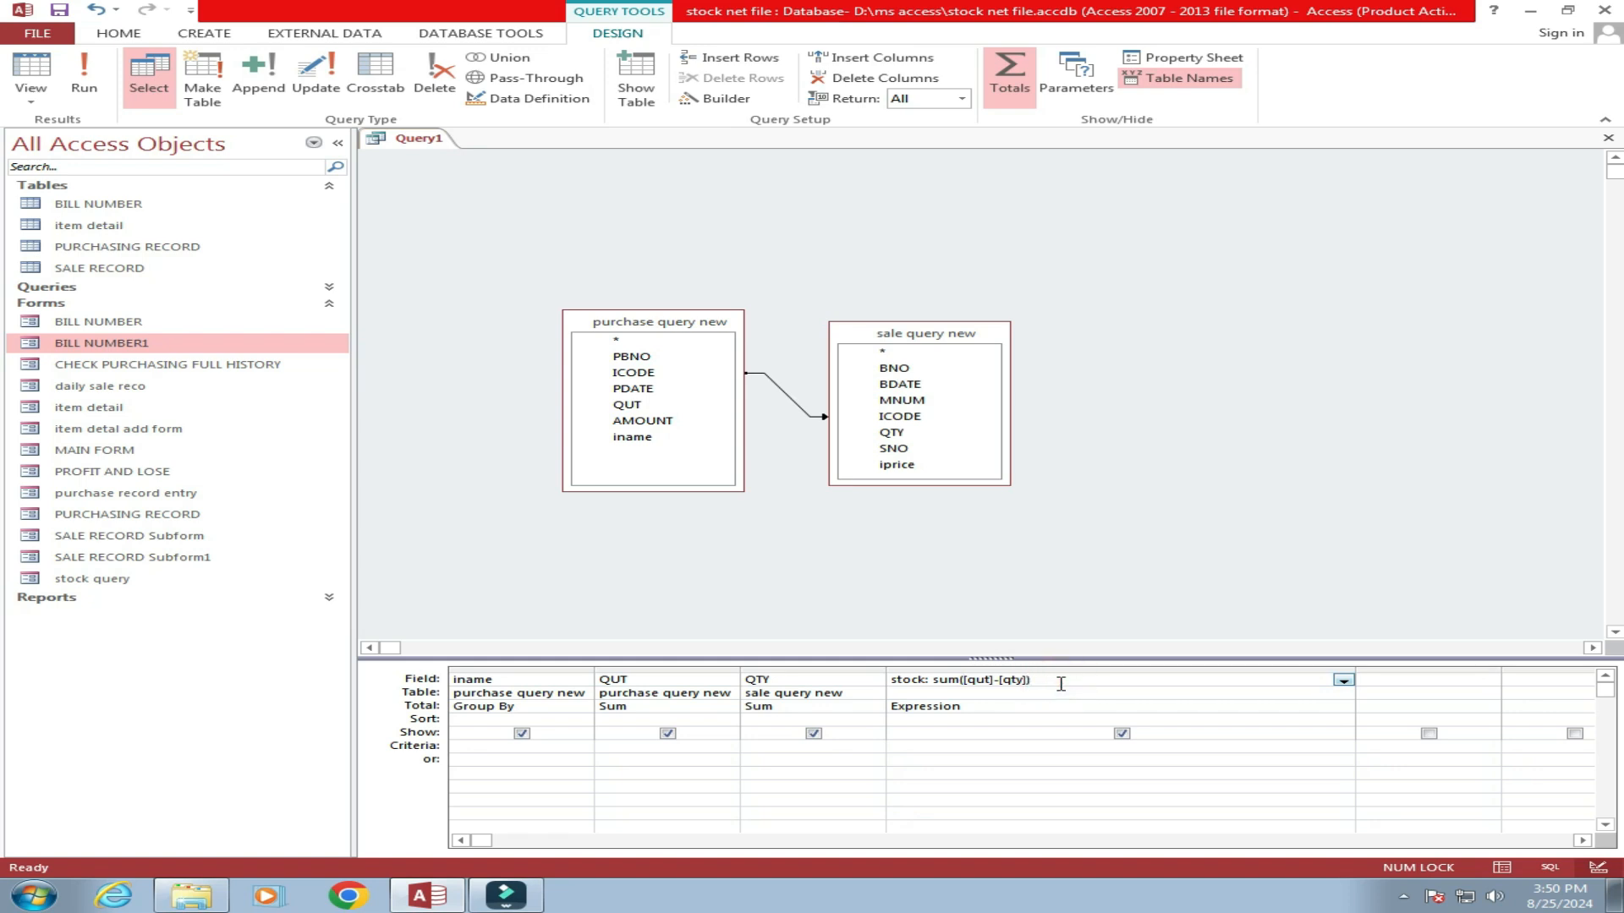